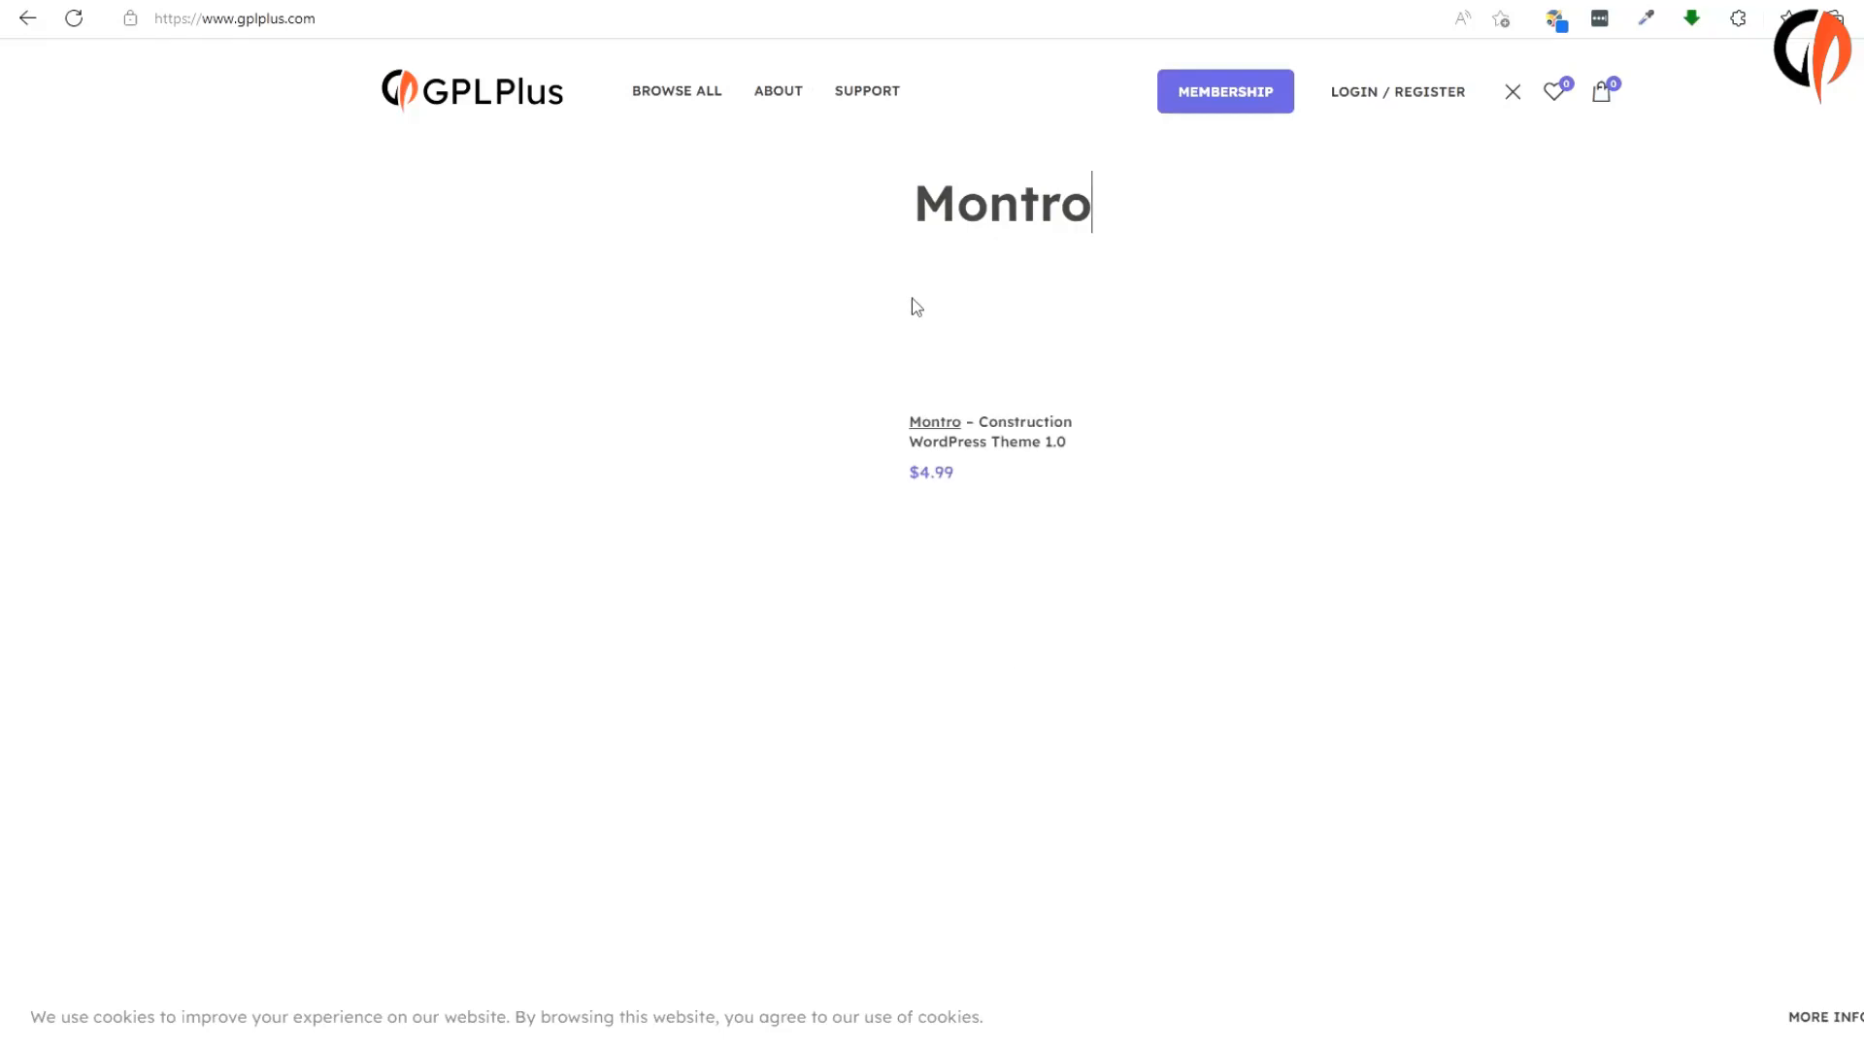
Open the Montro – Construction WordPress Theme product page and extract the montro-construction-wordpress-theme-v.1.0 archive on the Desktop.
{"action": "left_click", "coordinate": [974, 358]}
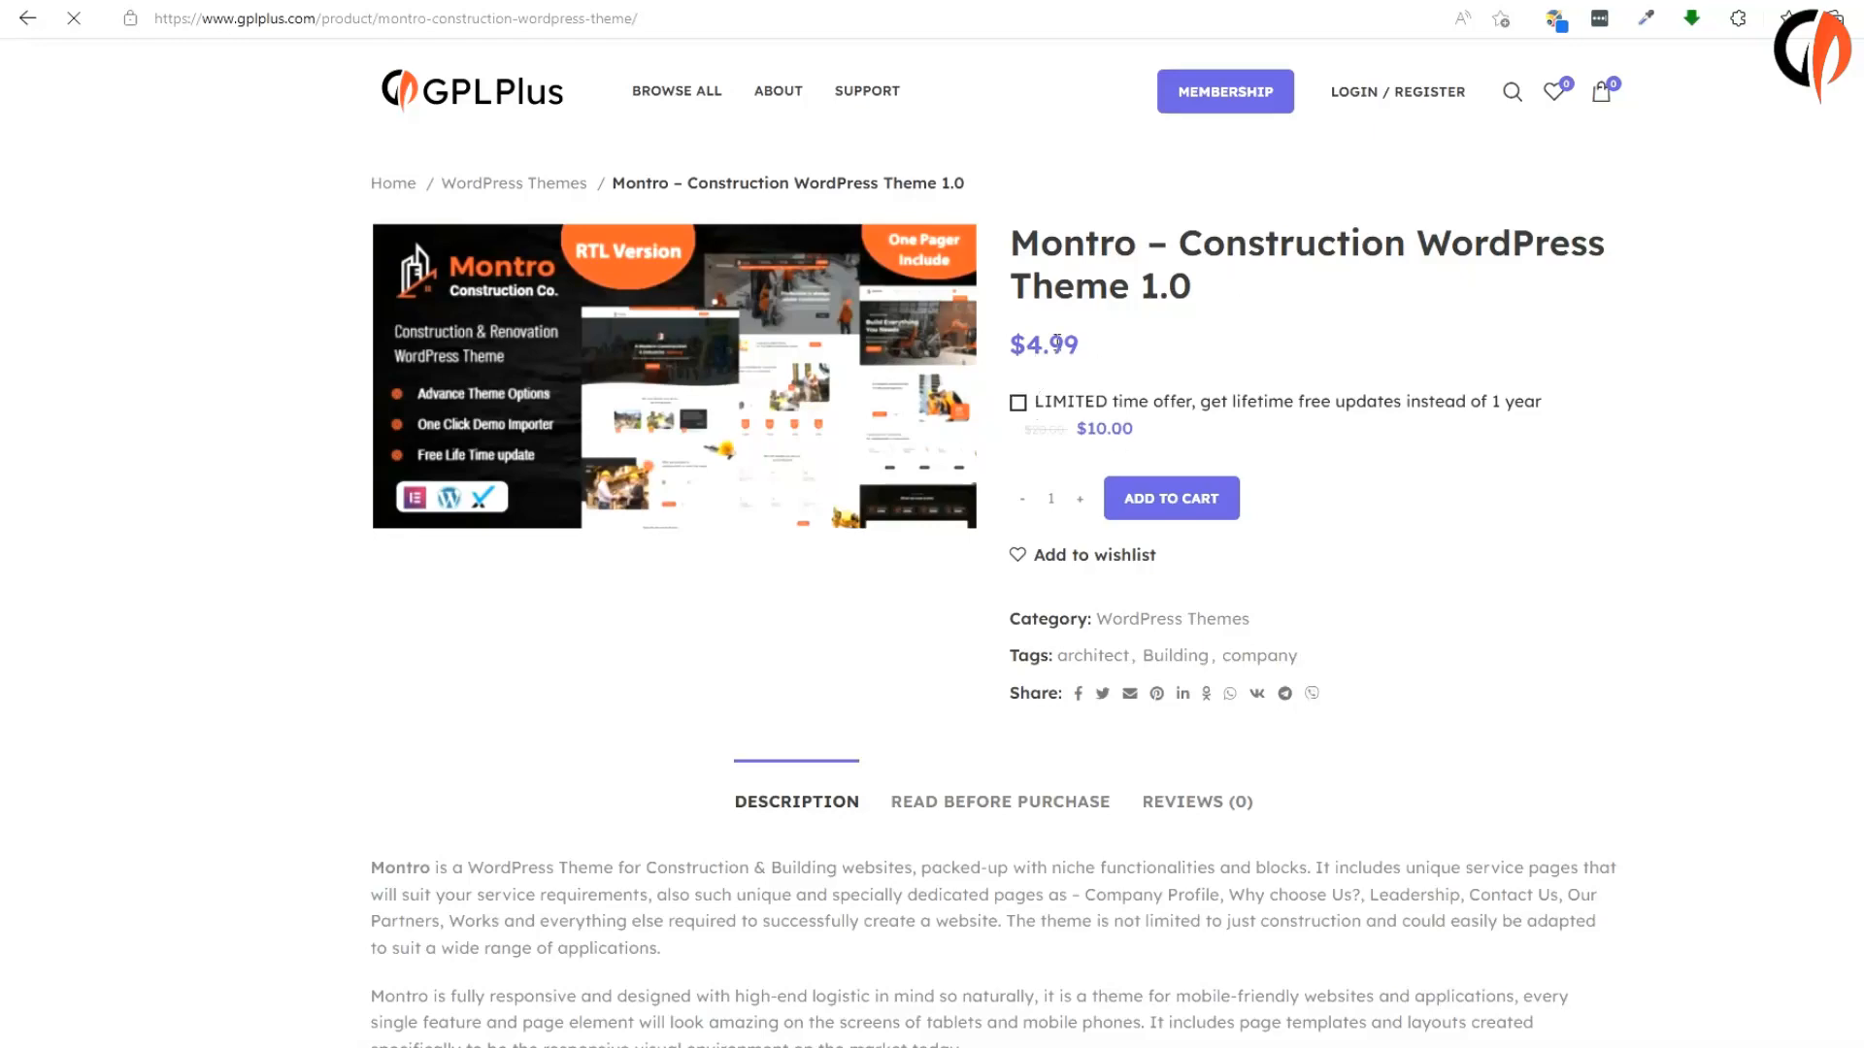
{"action": "left_click", "coordinate": [912, 1046]}
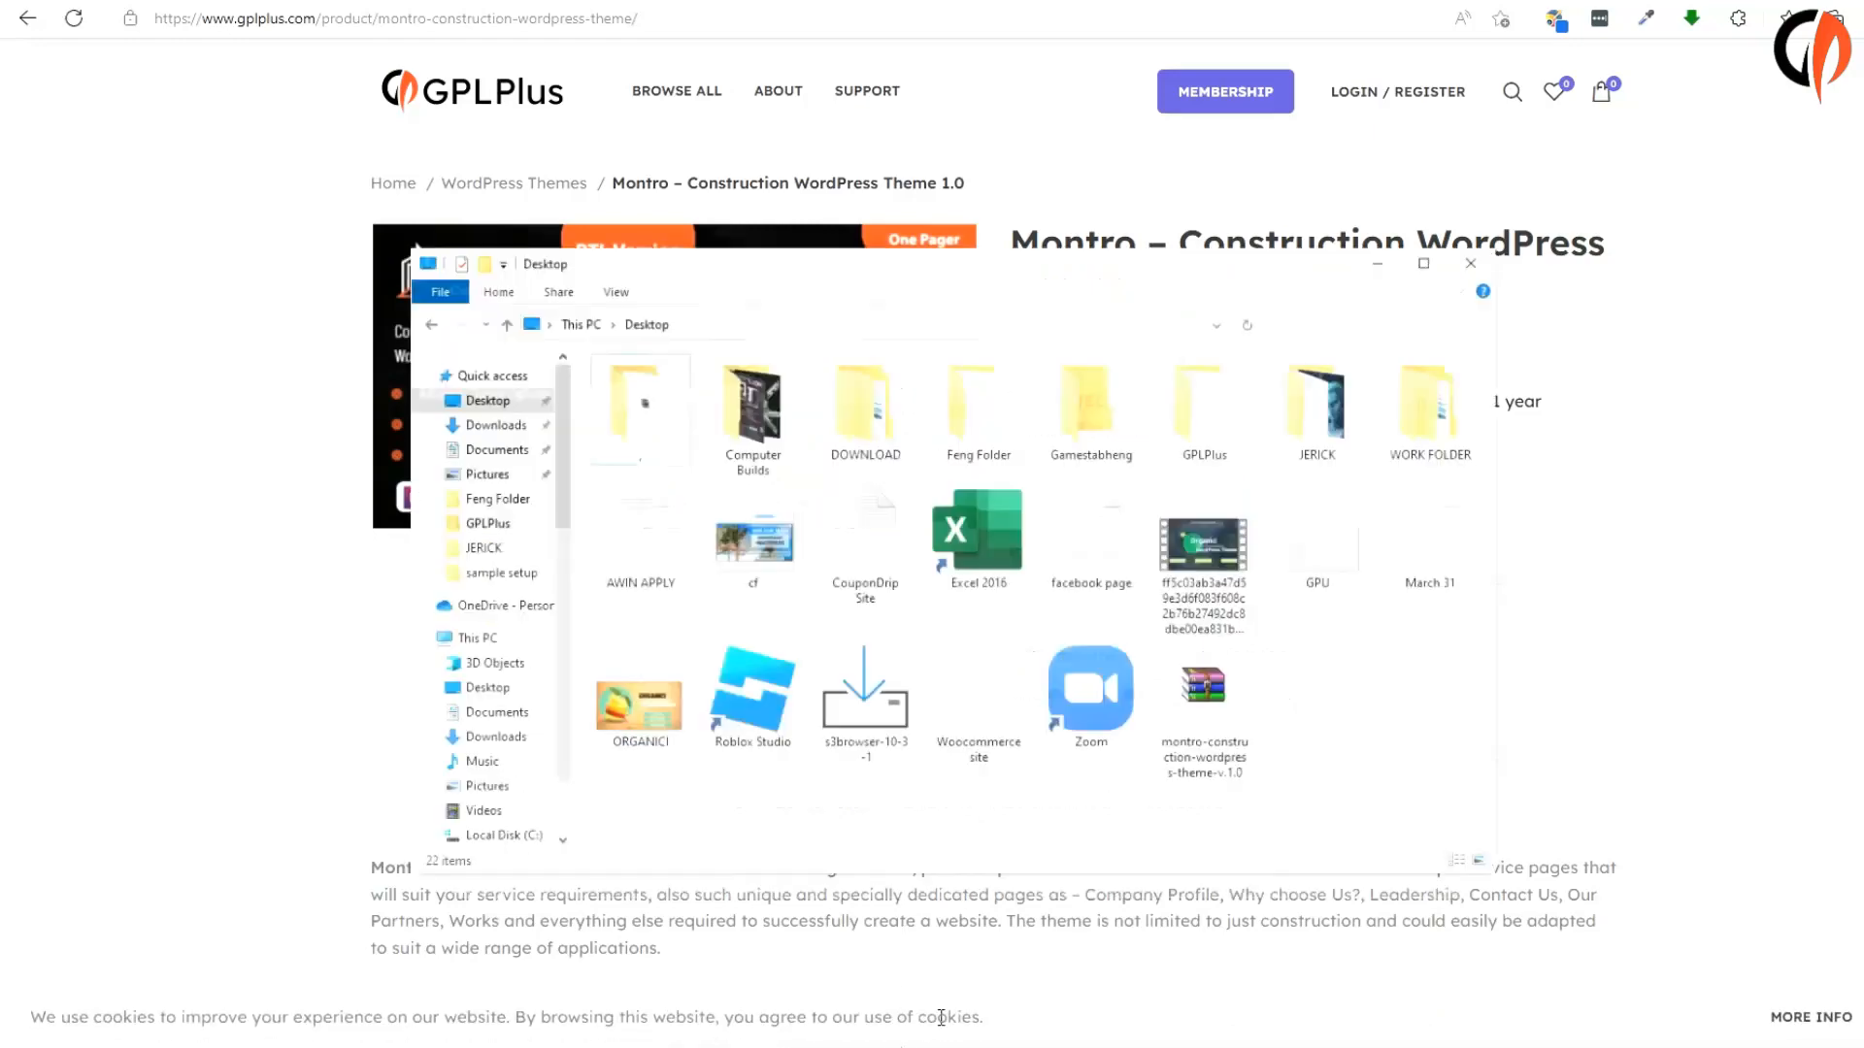
{"action": "left_click", "coordinate": [1213, 660]}
{"action": "right_click", "coordinate": [1206, 691]}
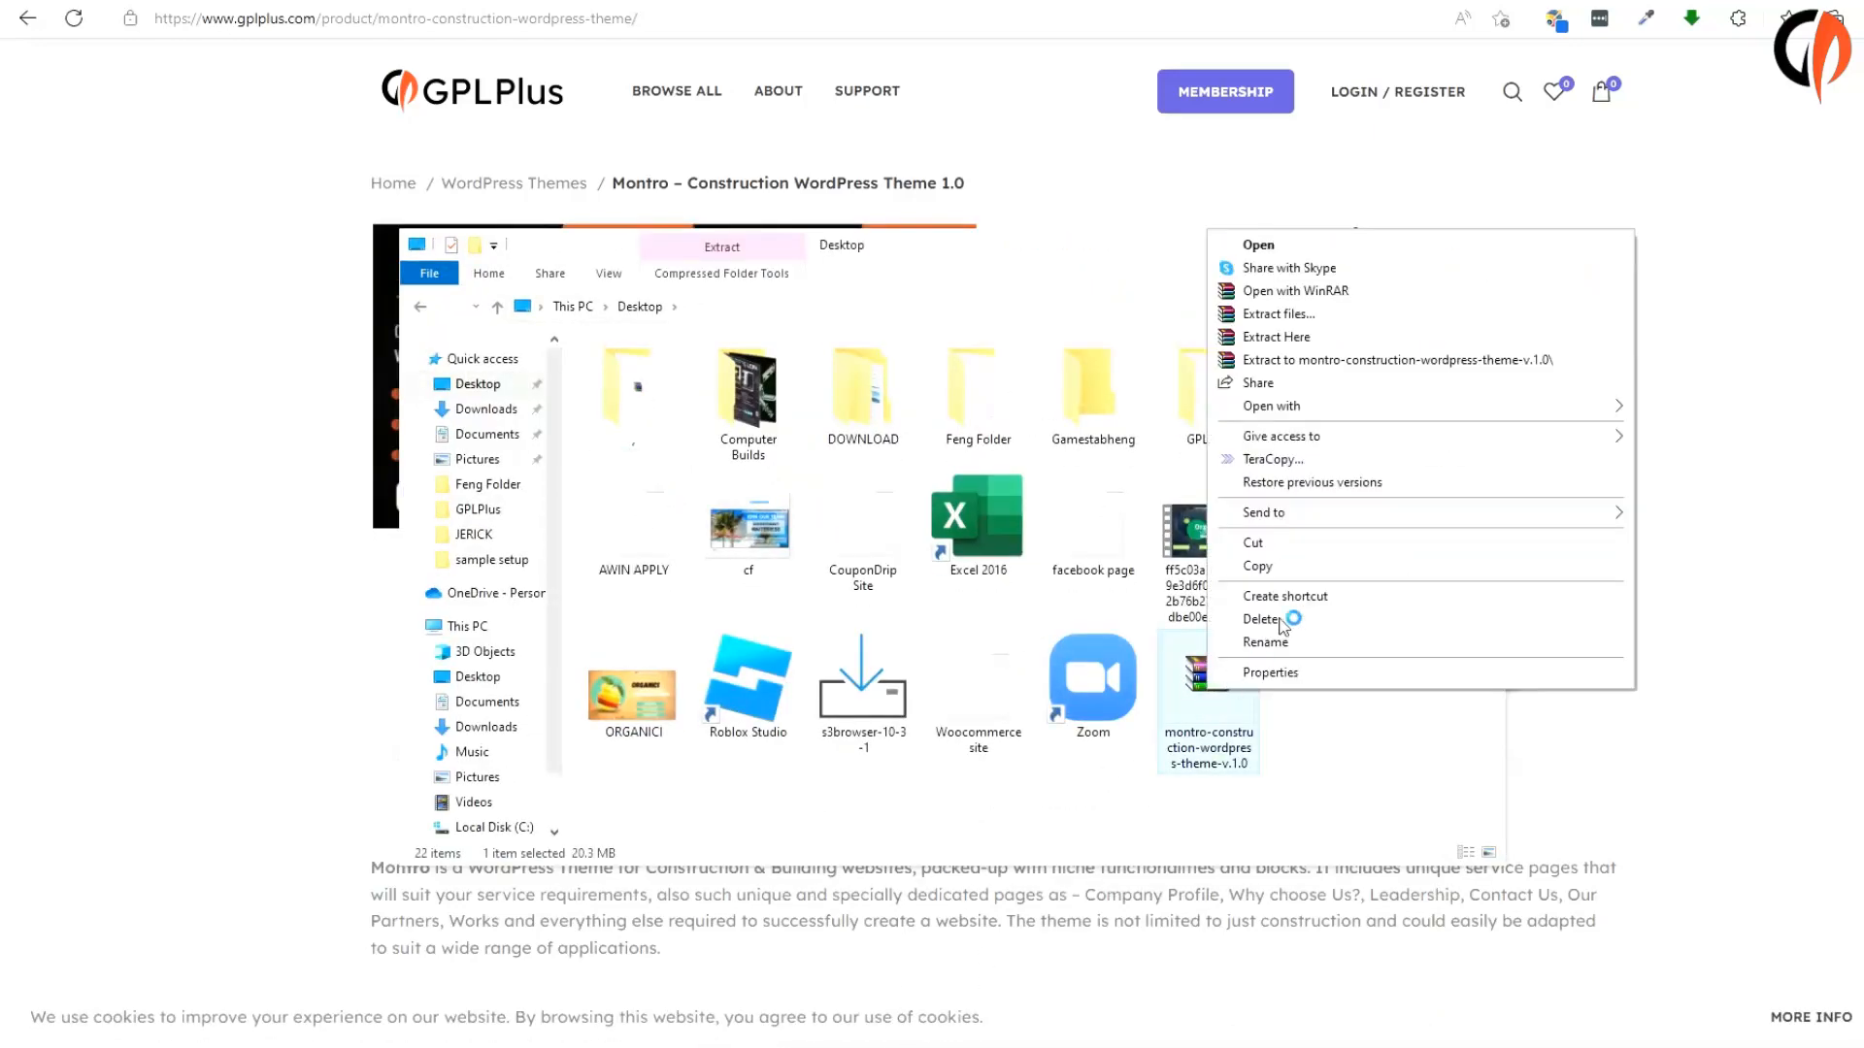
{"action": "left_click", "coordinate": [1305, 330]}
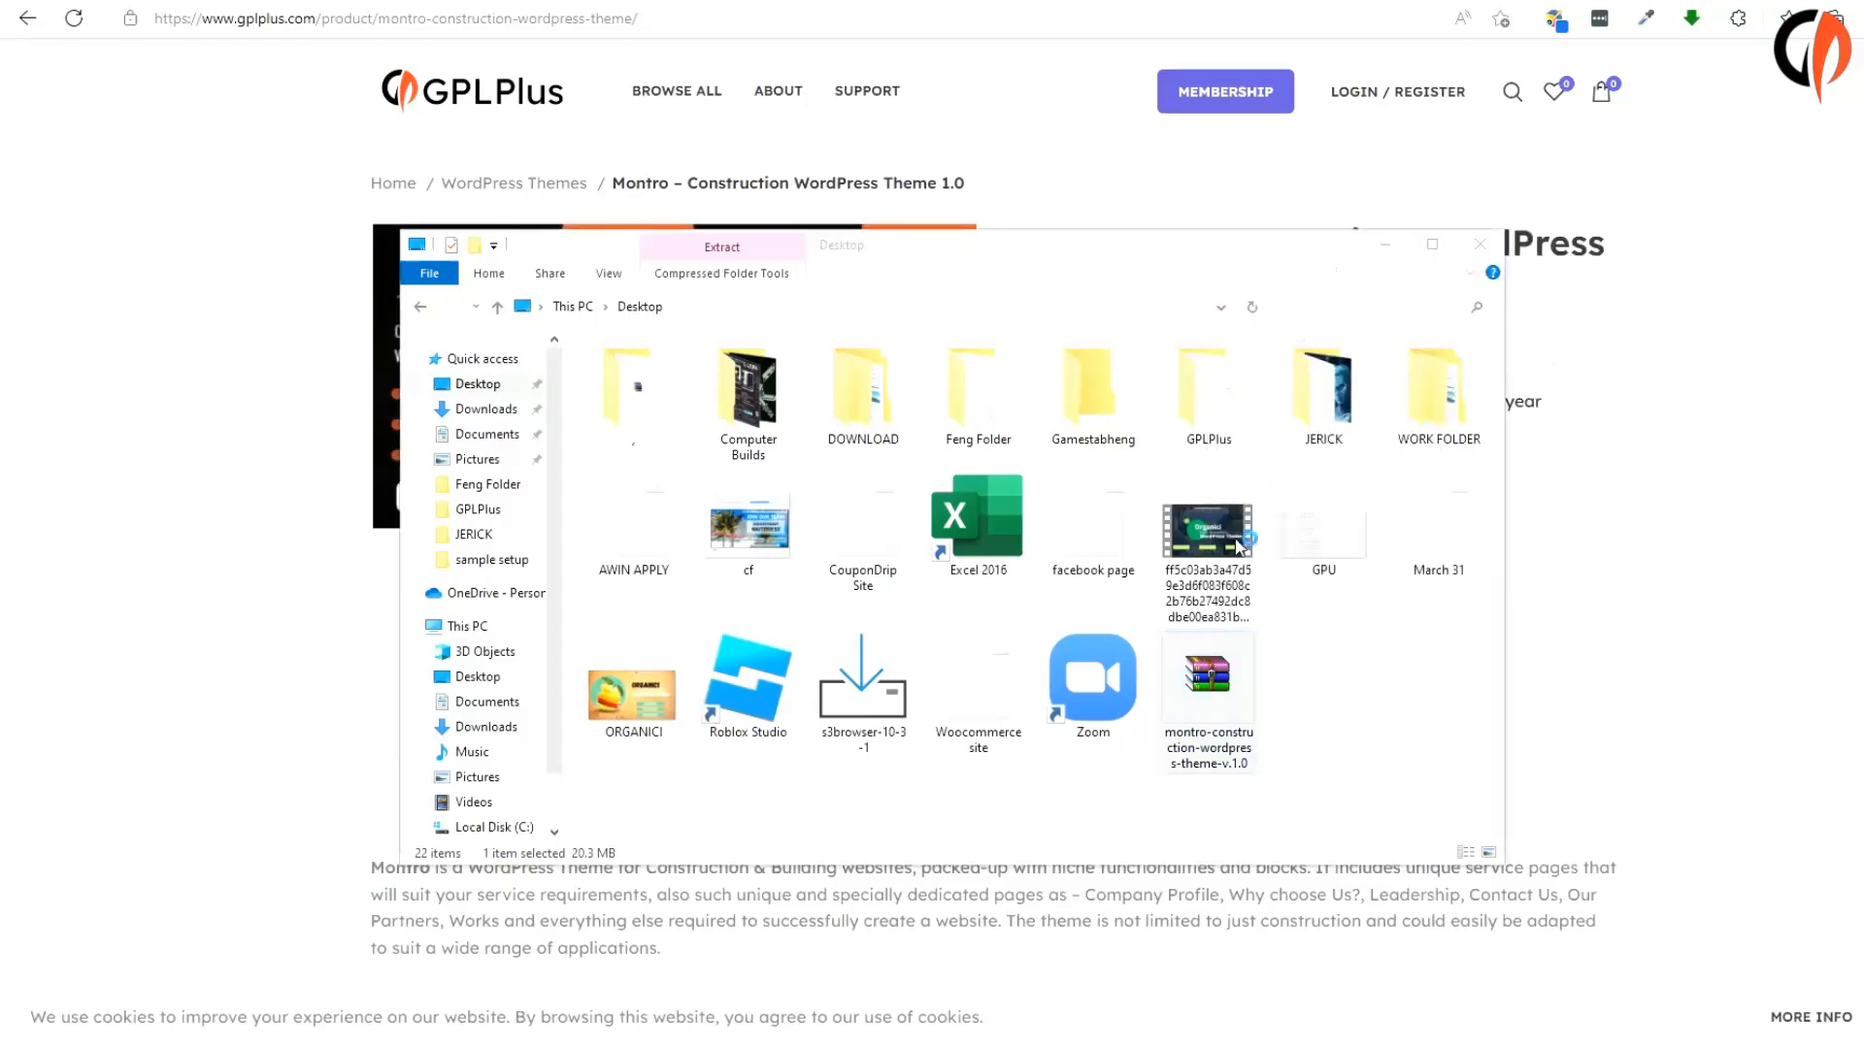
{"action": "left_click", "coordinate": [1061, 727]}
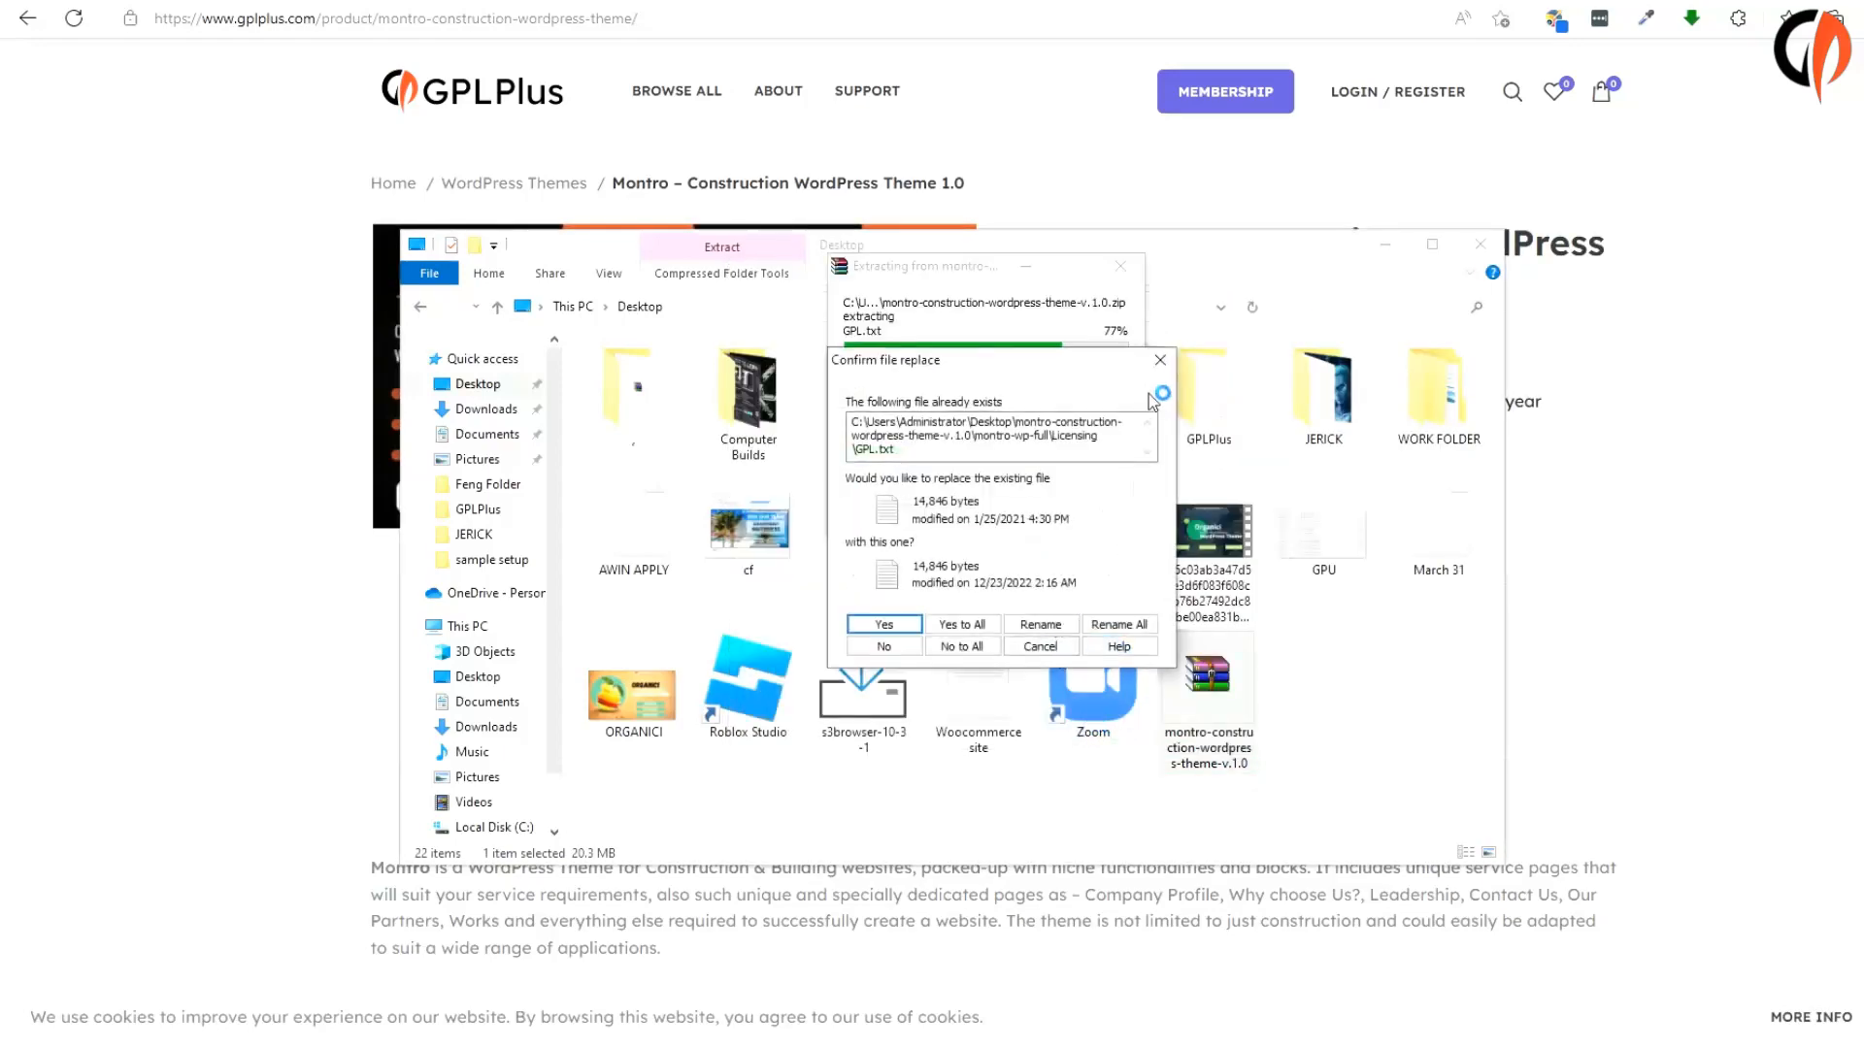
{"action": "left_click", "coordinate": [1158, 363]}
In the extracted theme folder, open montro-wp-full and select the montro ZIP archive.
{"action": "double_click", "coordinate": [1435, 435]}
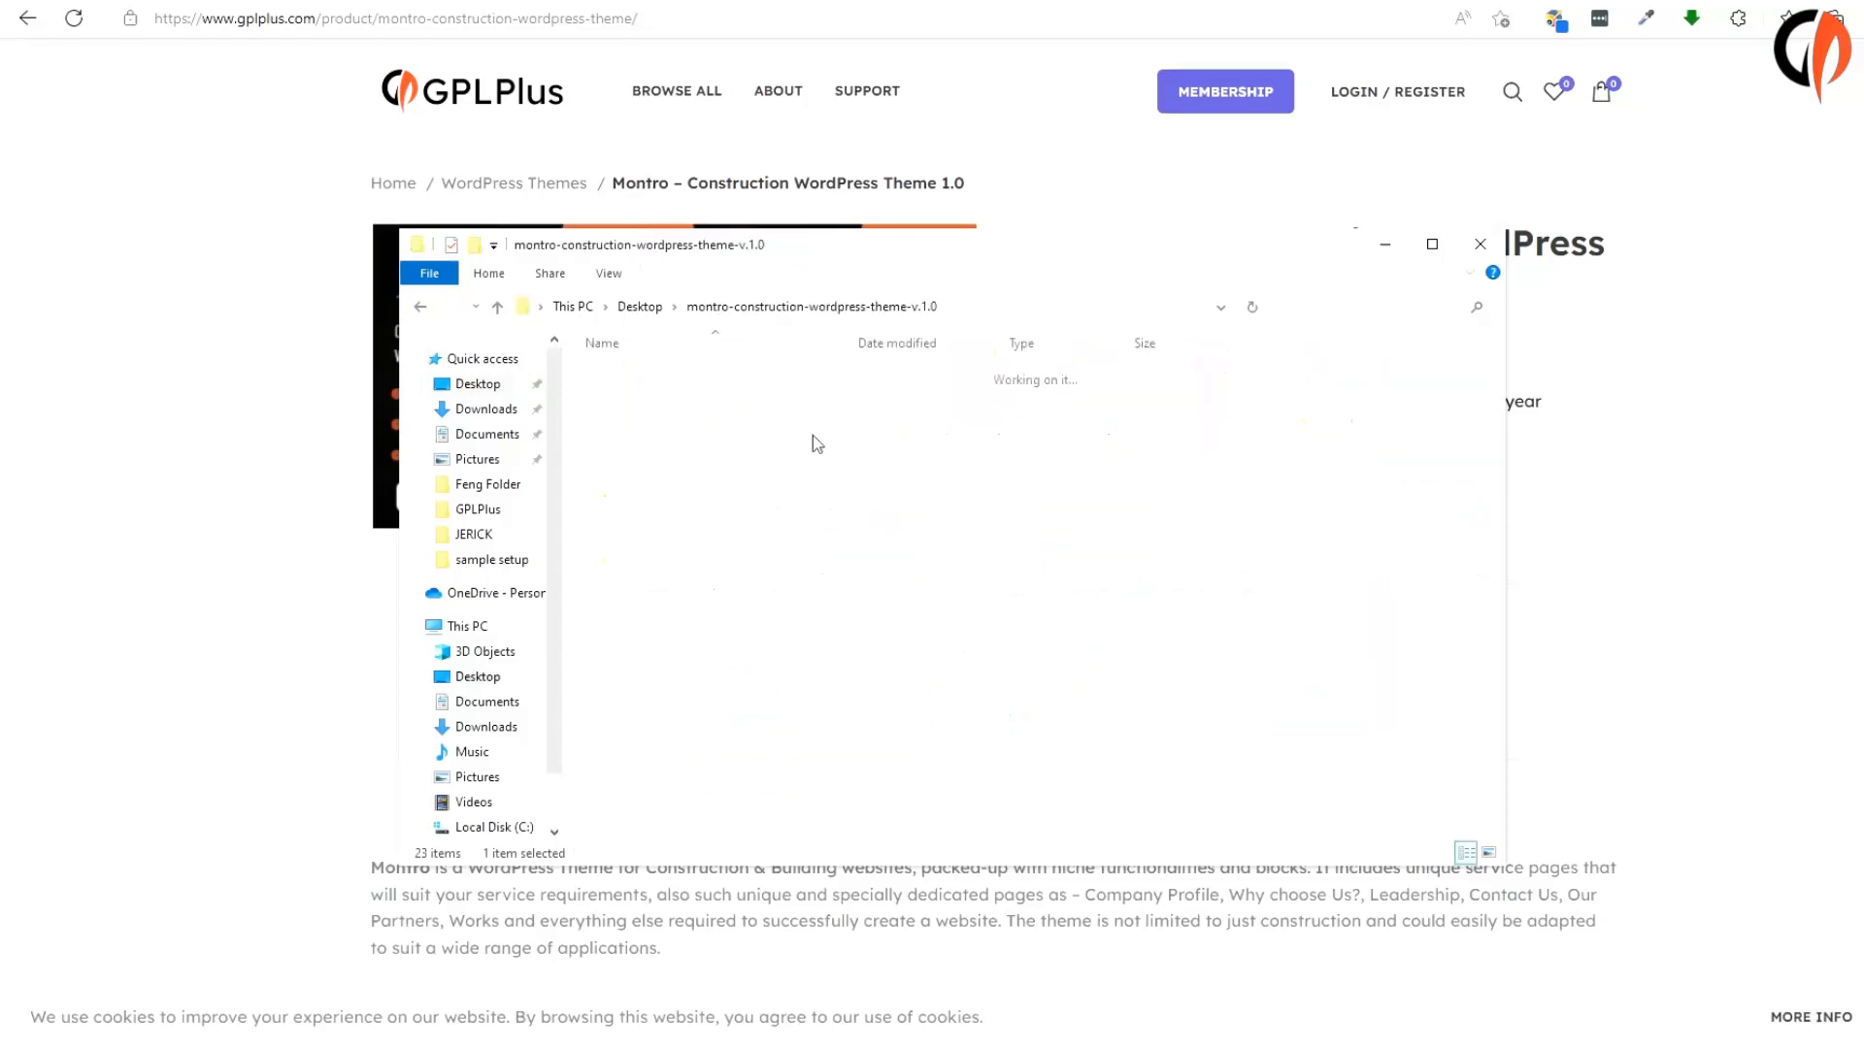
{"action": "double_click", "coordinate": [641, 375]}
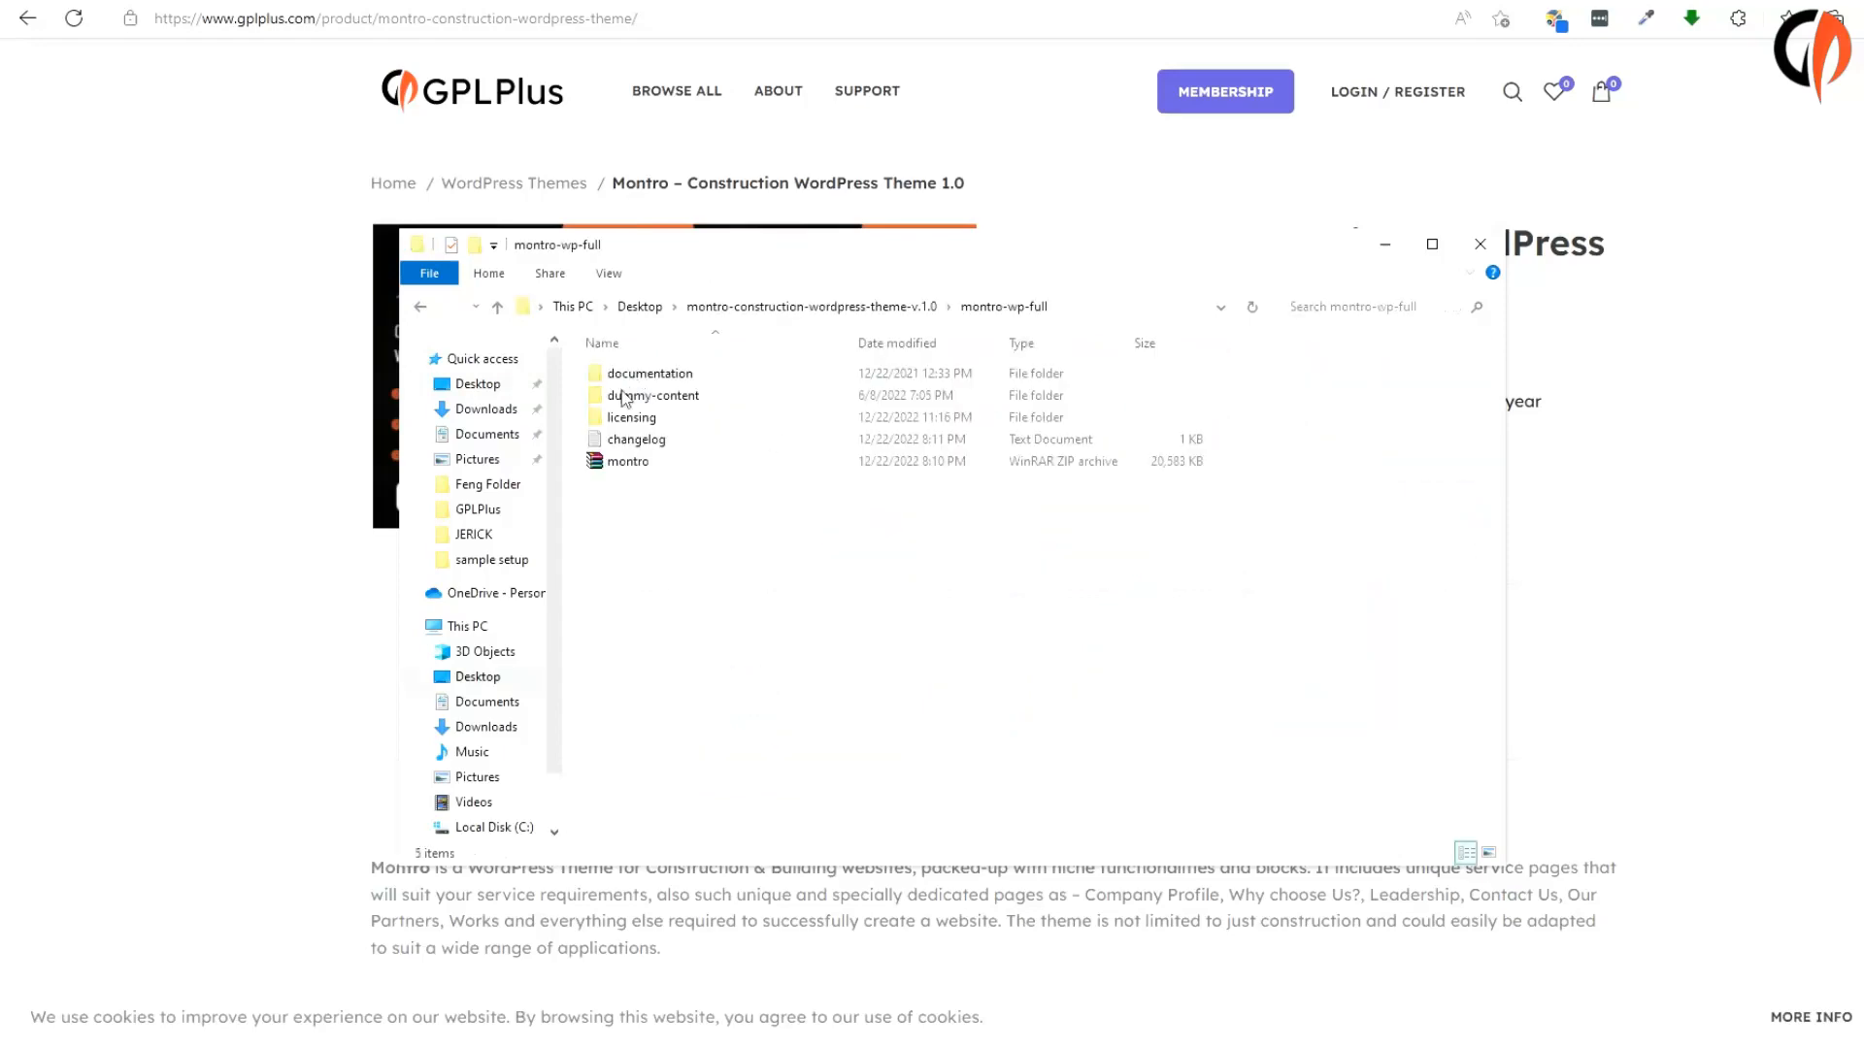
{"action": "left_click", "coordinate": [670, 465]}
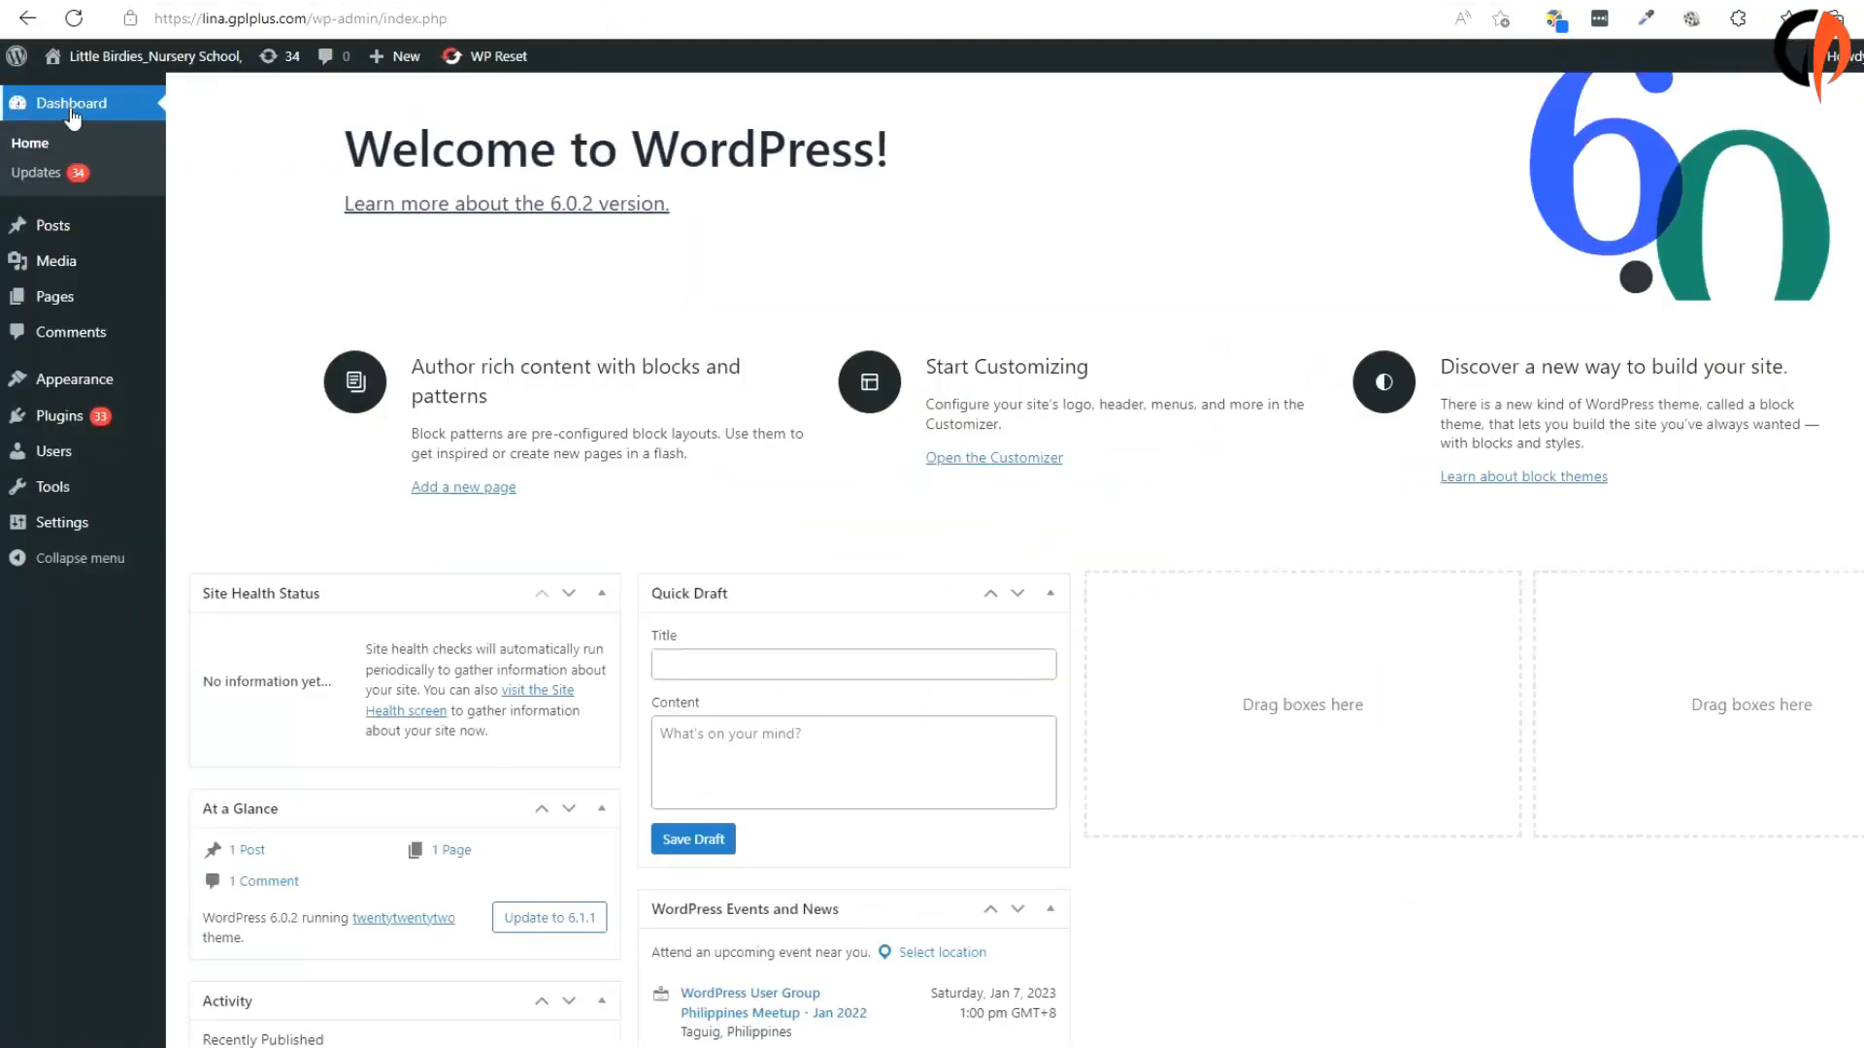
Bring up the theme upload form in the WordPress admin.
{"action": "mouse_move", "coordinate": [102, 385]}
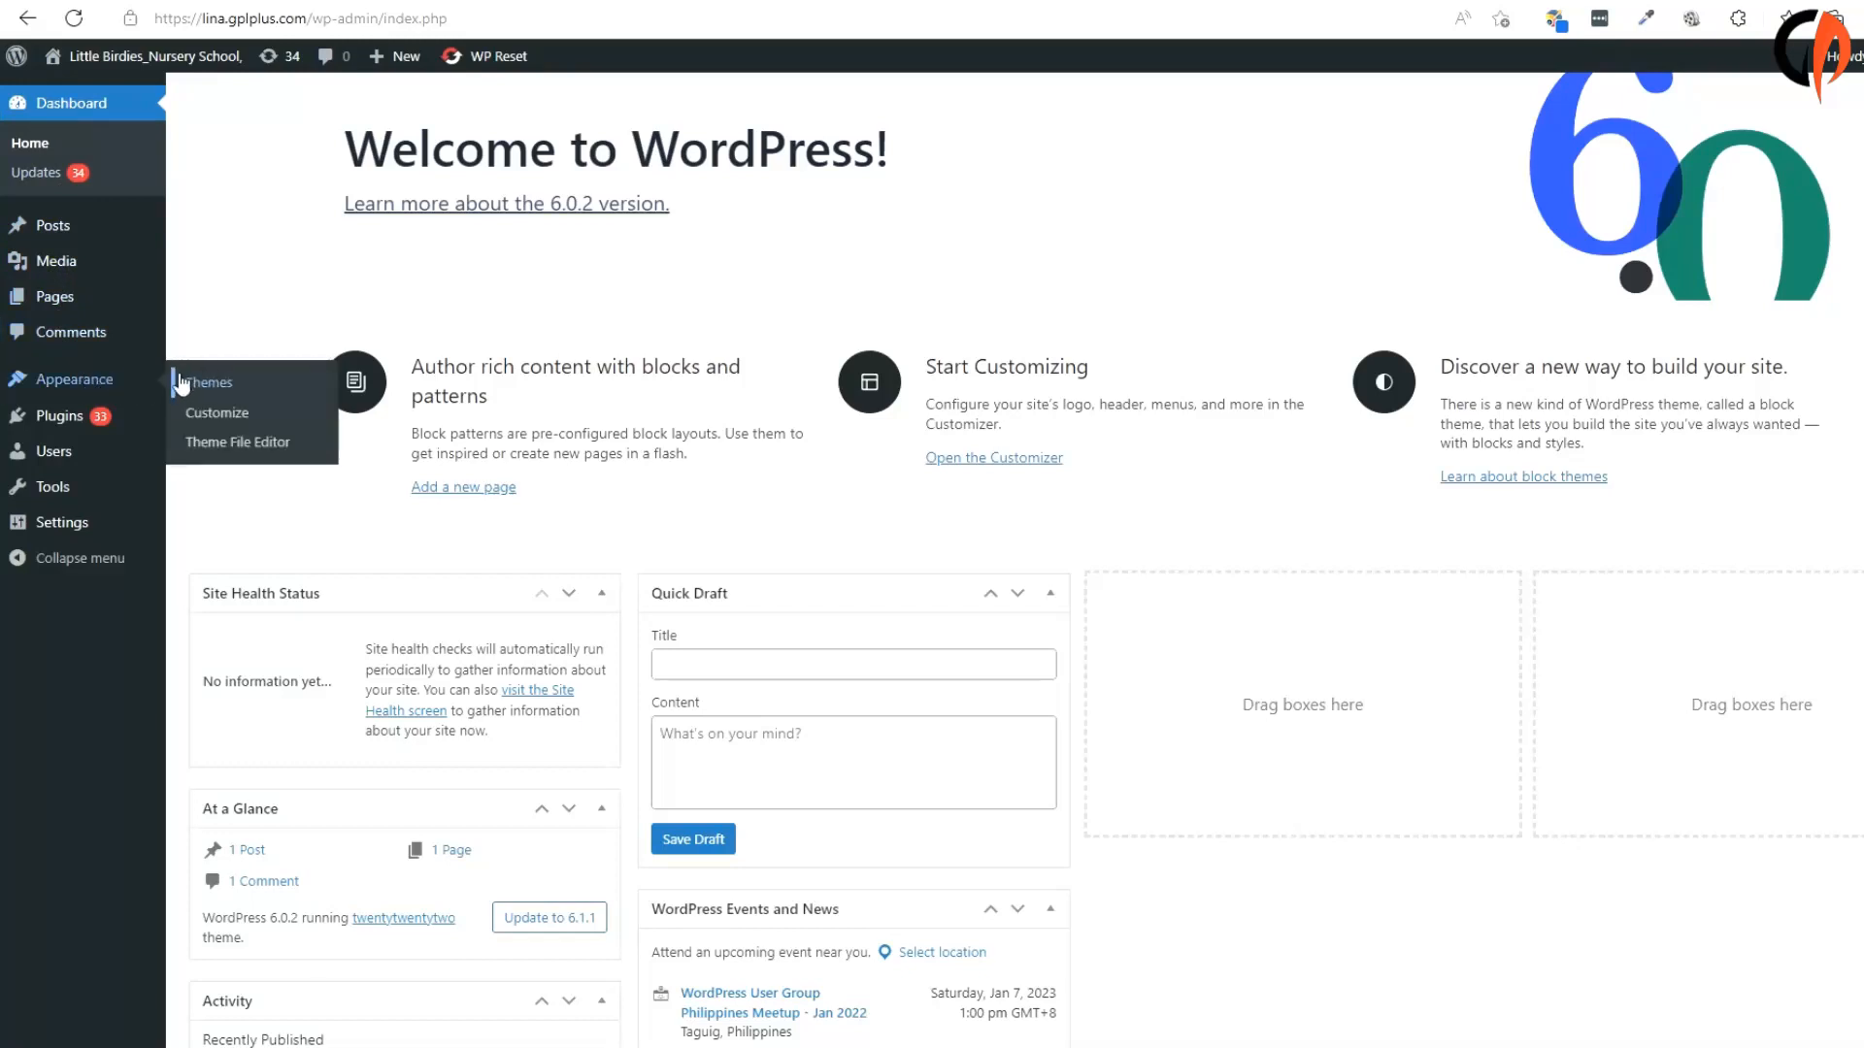
{"action": "left_click", "coordinate": [217, 387]}
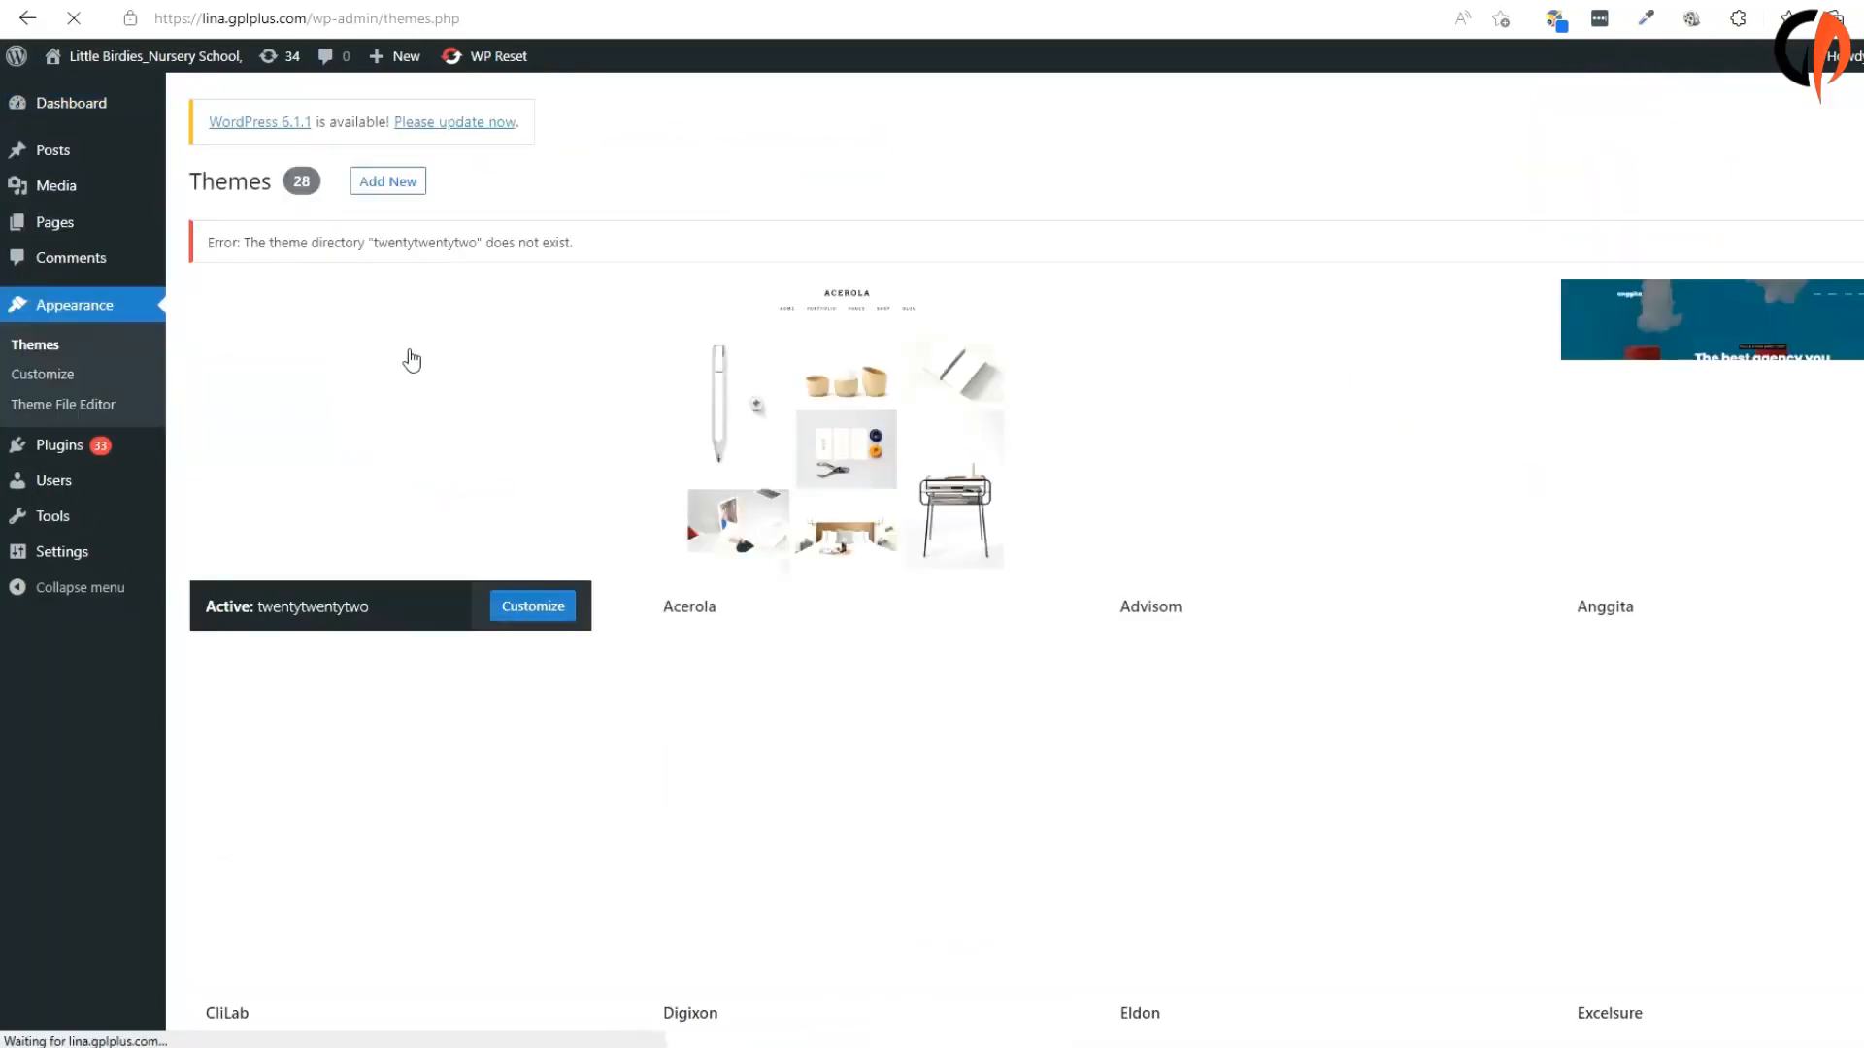
{"action": "left_click", "coordinate": [396, 185]}
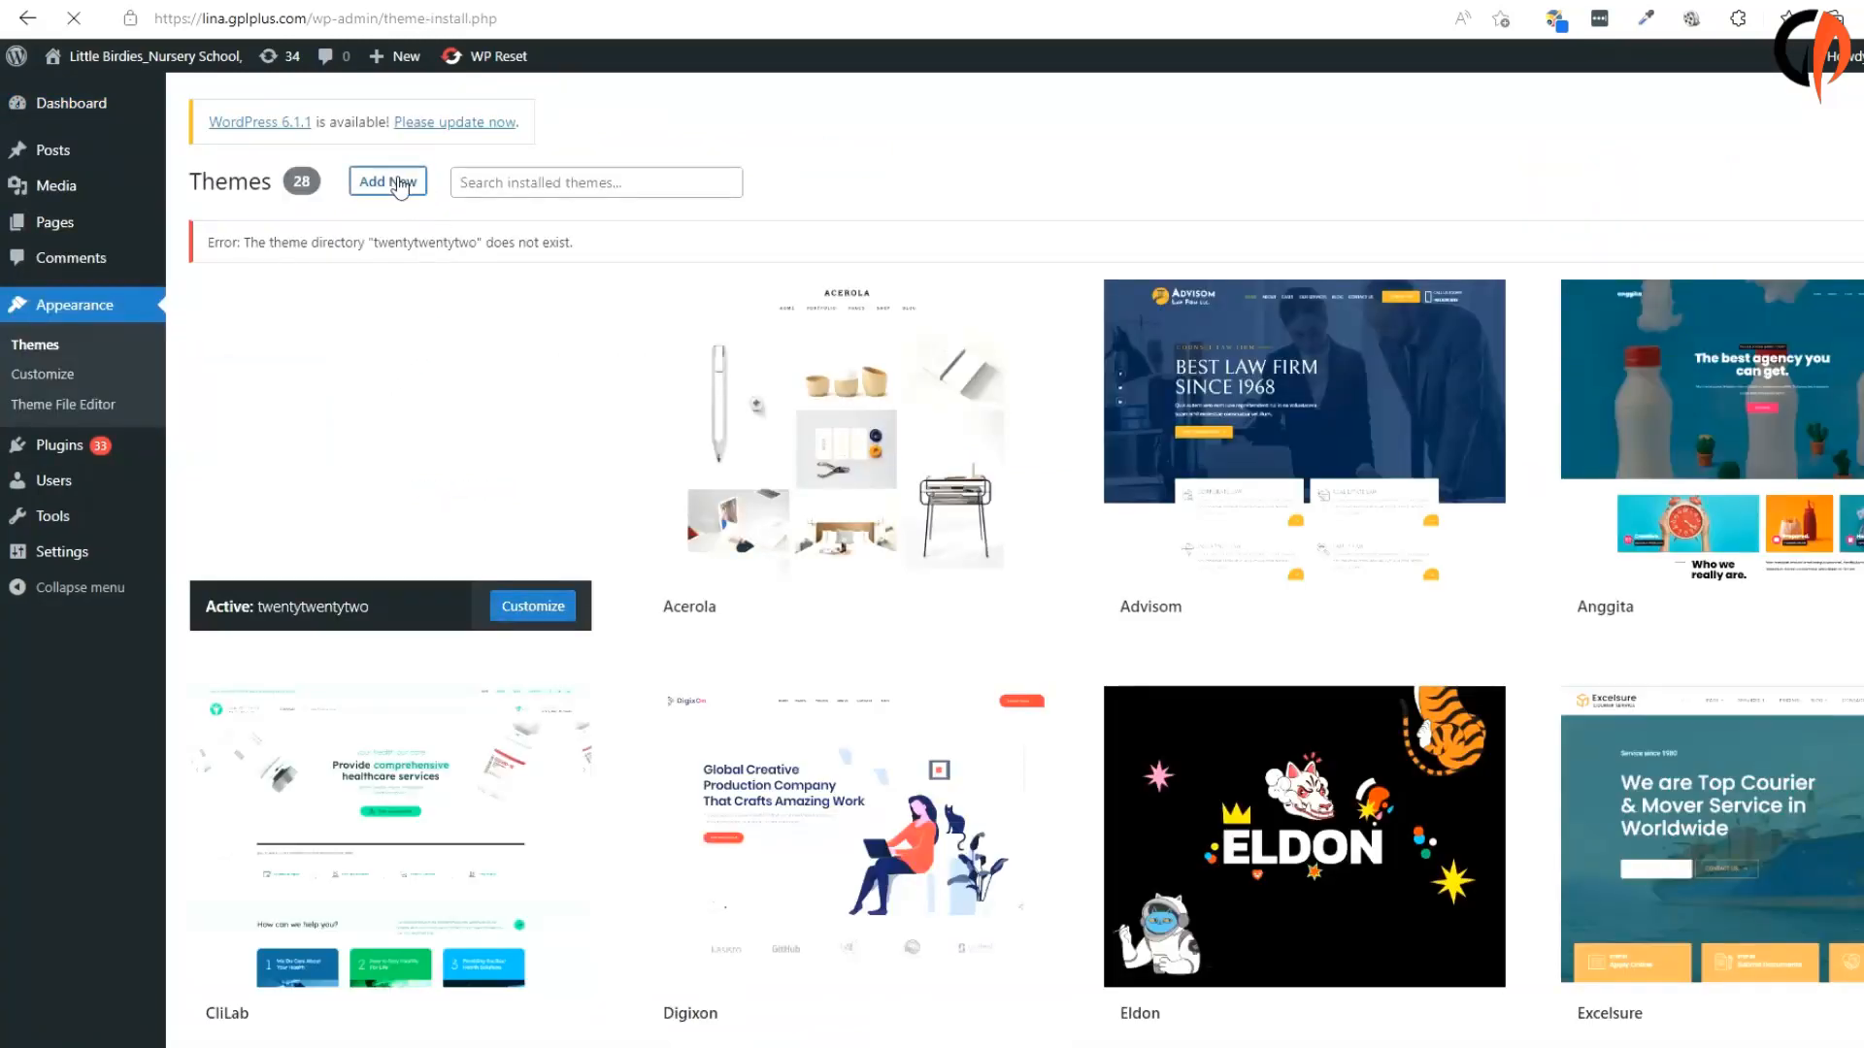
{"action": "left_click", "coordinate": [382, 189]}
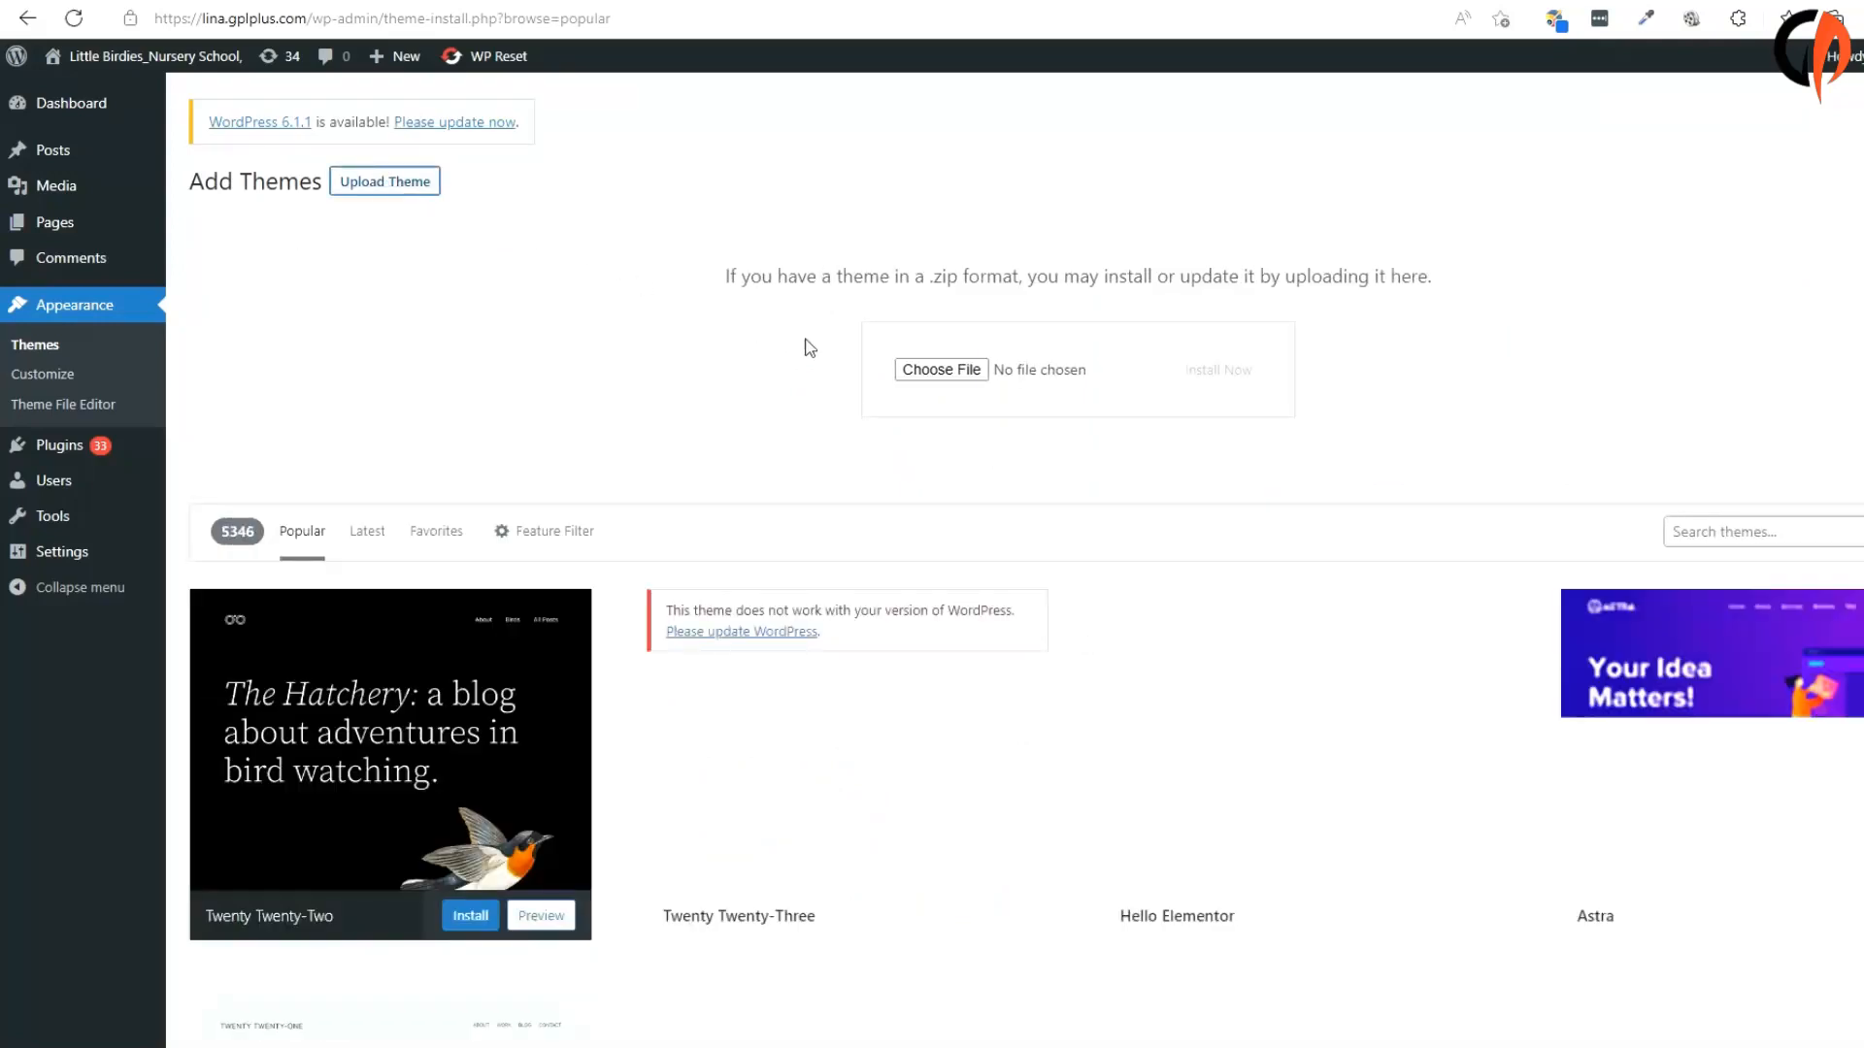
Install the theme from the montro archive in the extracted montro-wp-full folder and activate it.
{"action": "left_click", "coordinate": [941, 372]}
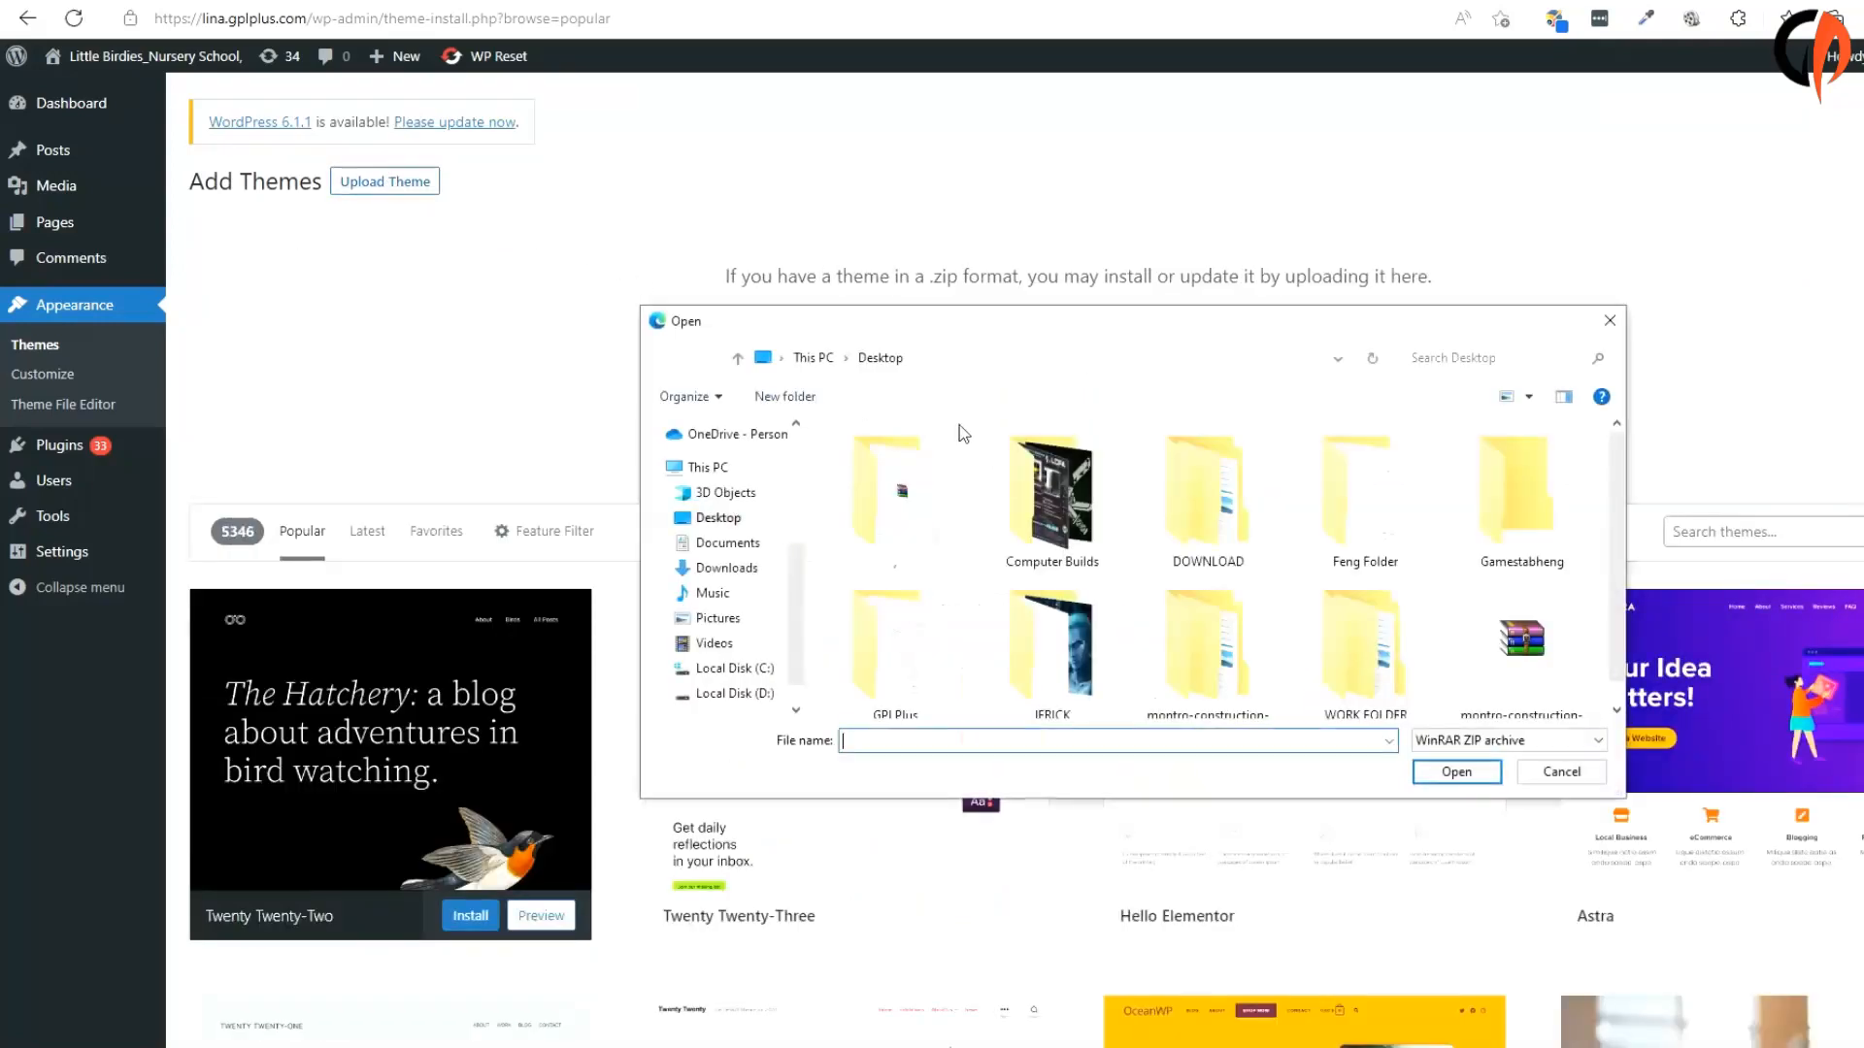
{"action": "double_click", "coordinate": [1203, 636]}
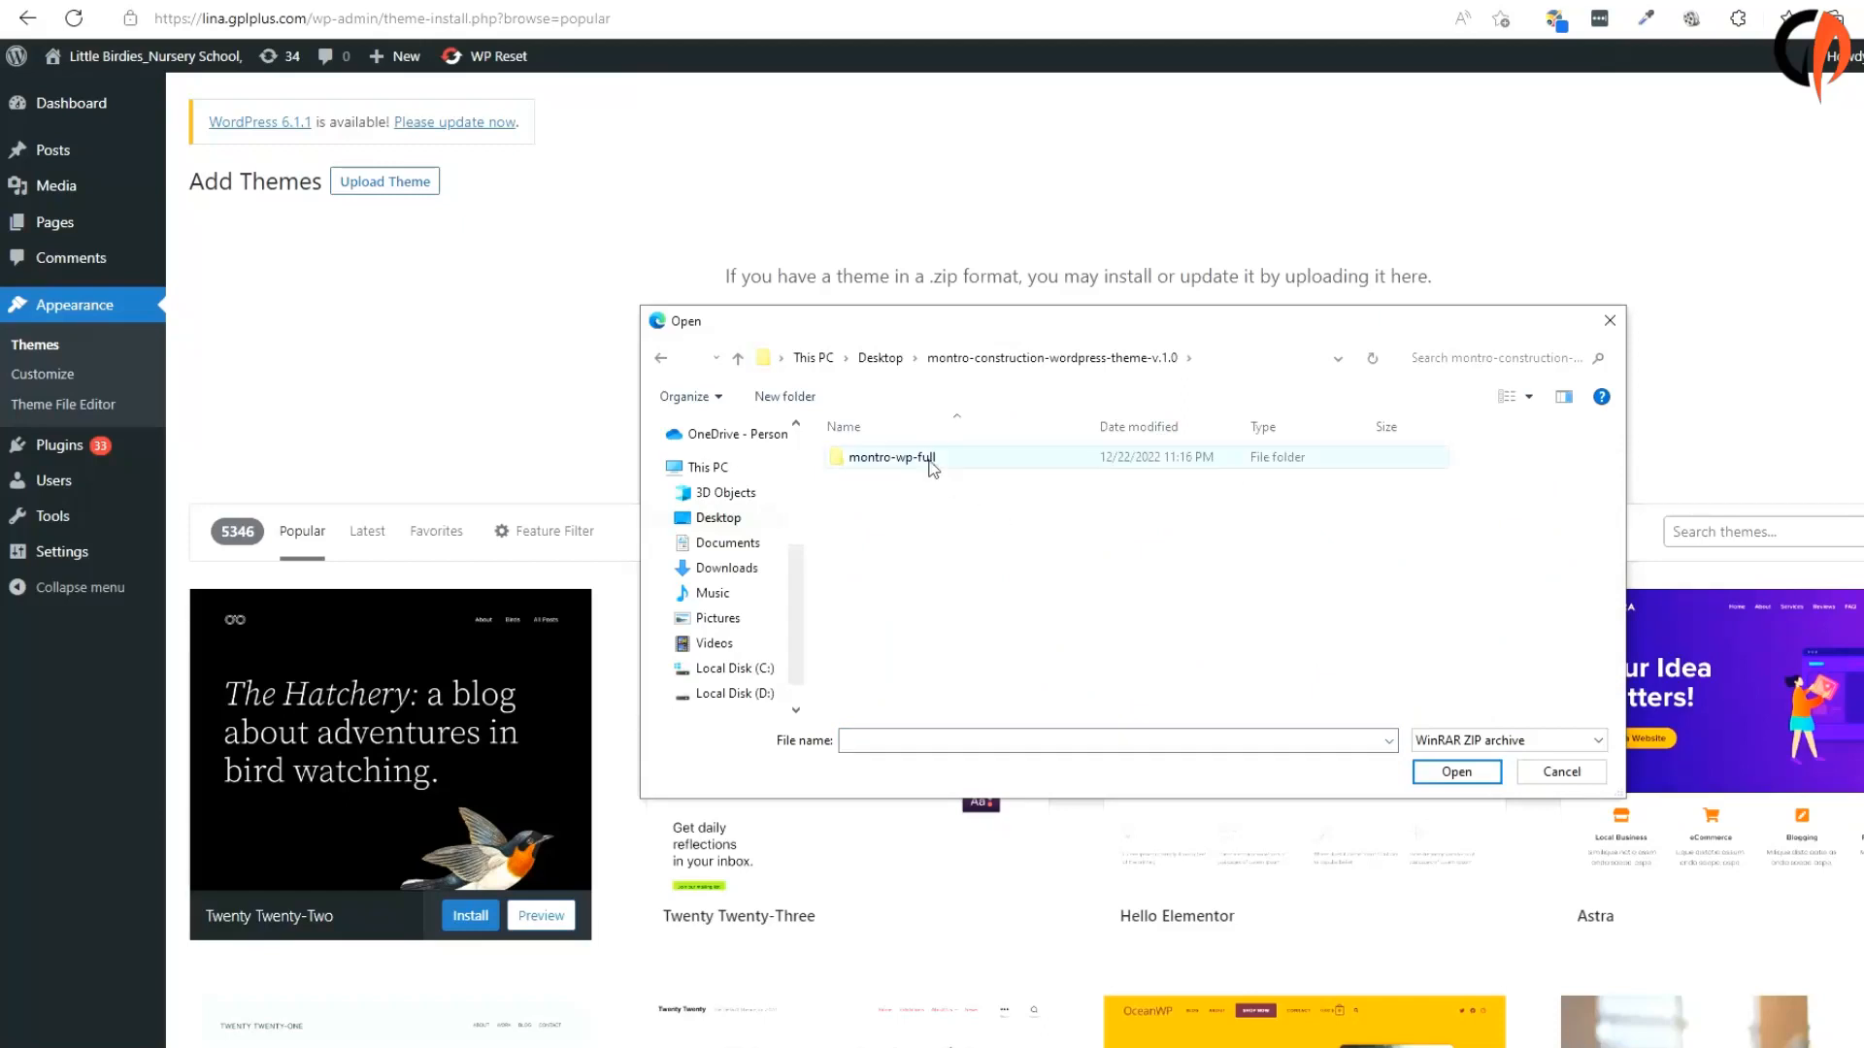
{"action": "double_click", "coordinate": [924, 460]}
{"action": "left_click", "coordinate": [879, 524]}
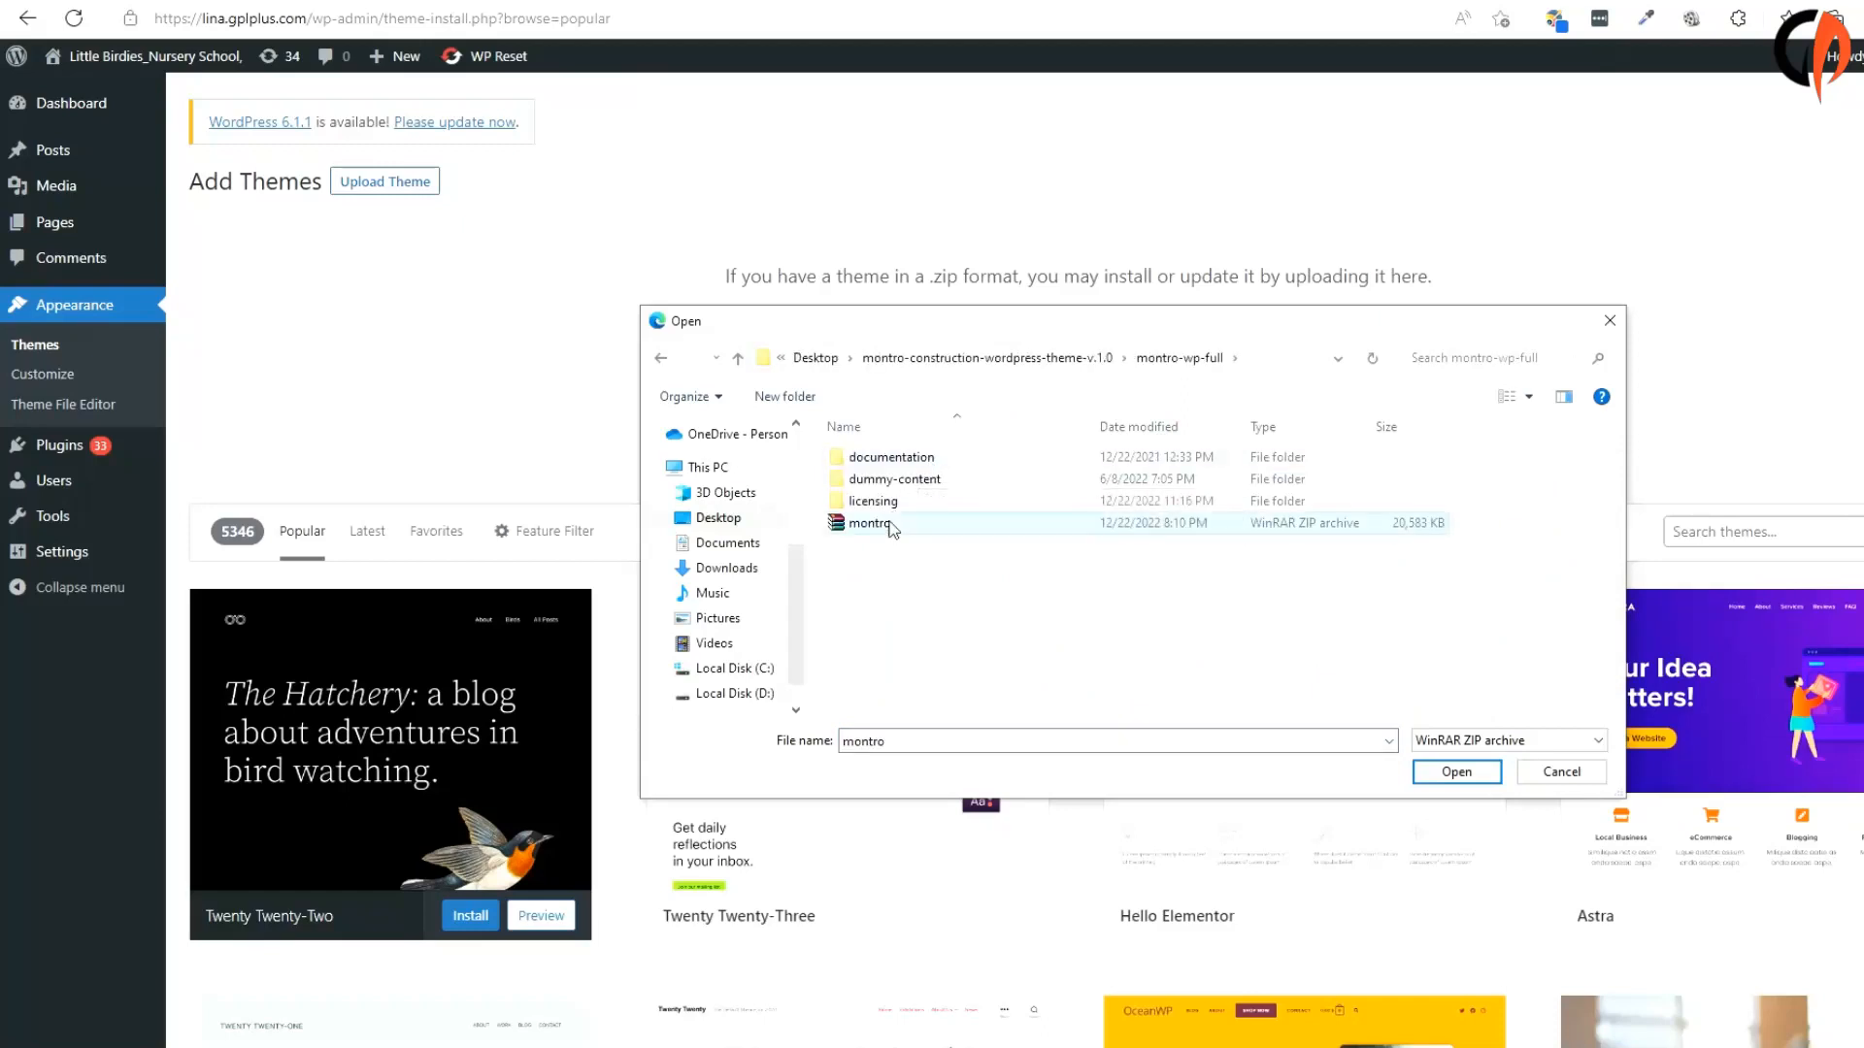
{"action": "left_click", "coordinate": [1456, 771]}
{"action": "left_click", "coordinate": [1205, 386]}
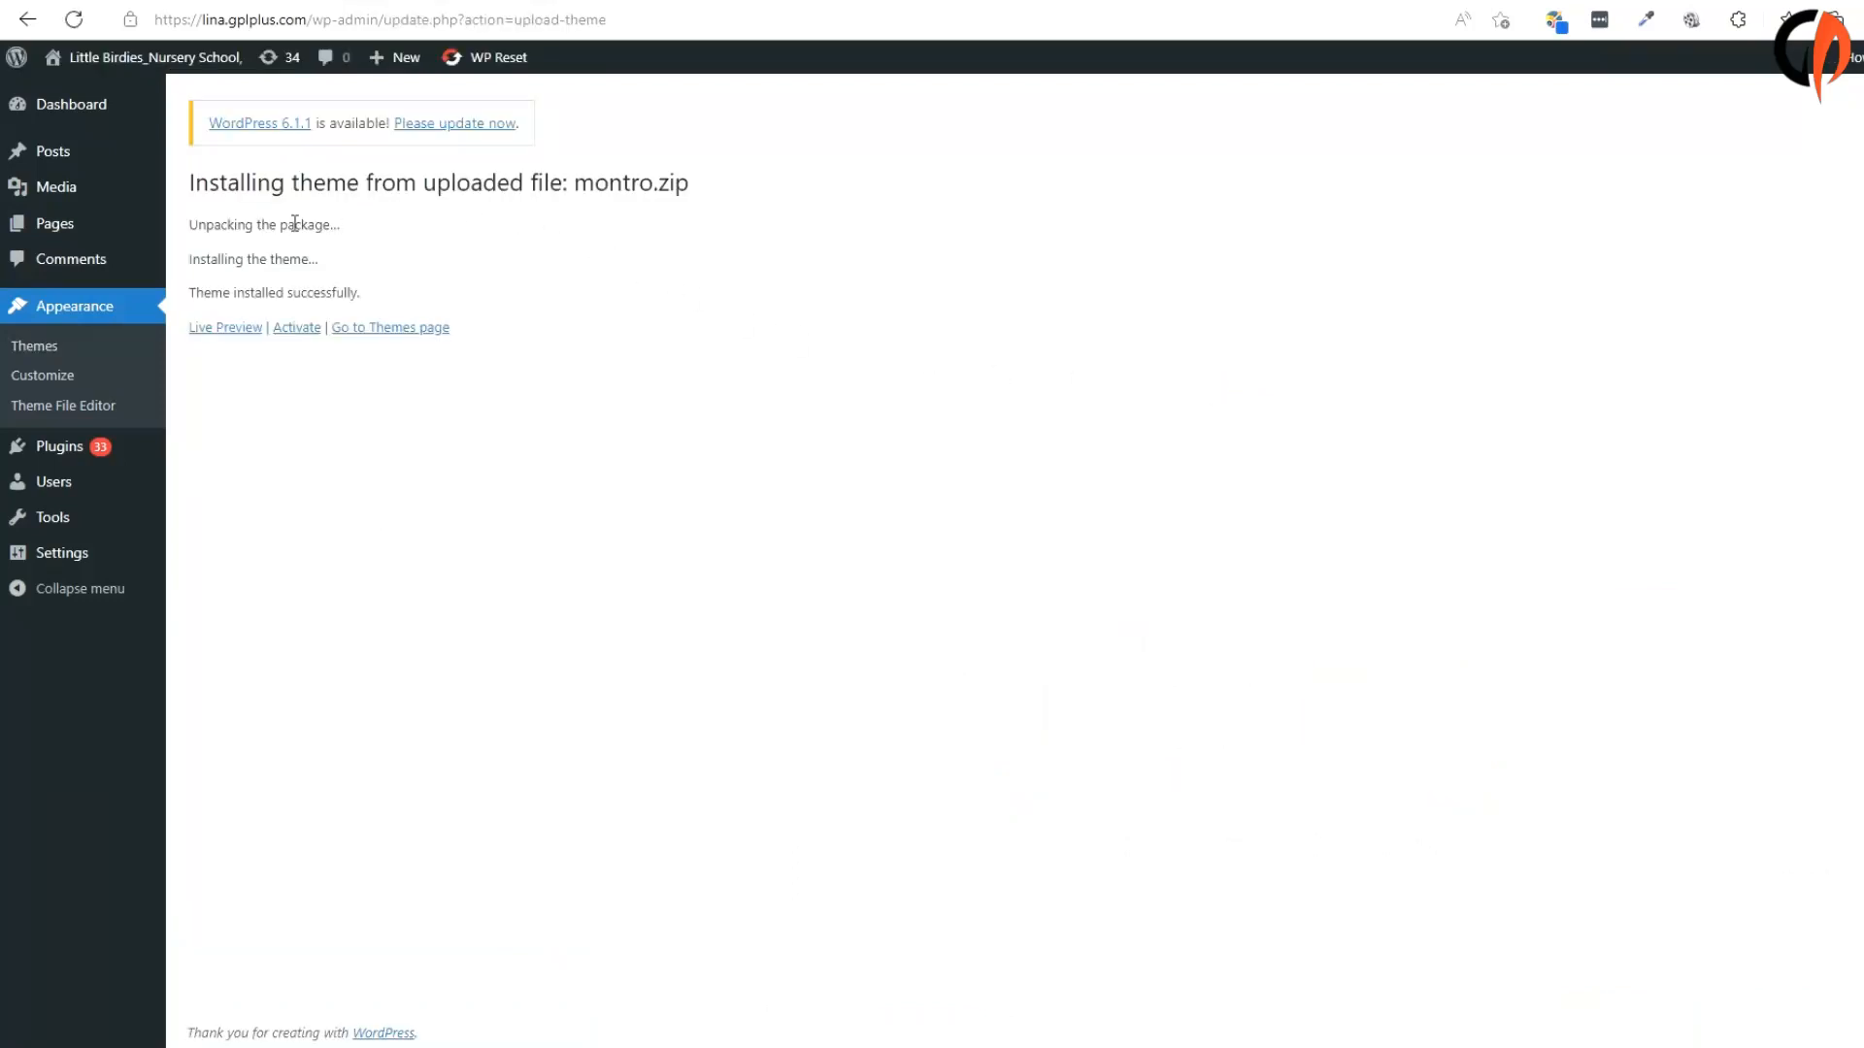
{"action": "left_click", "coordinate": [297, 330]}
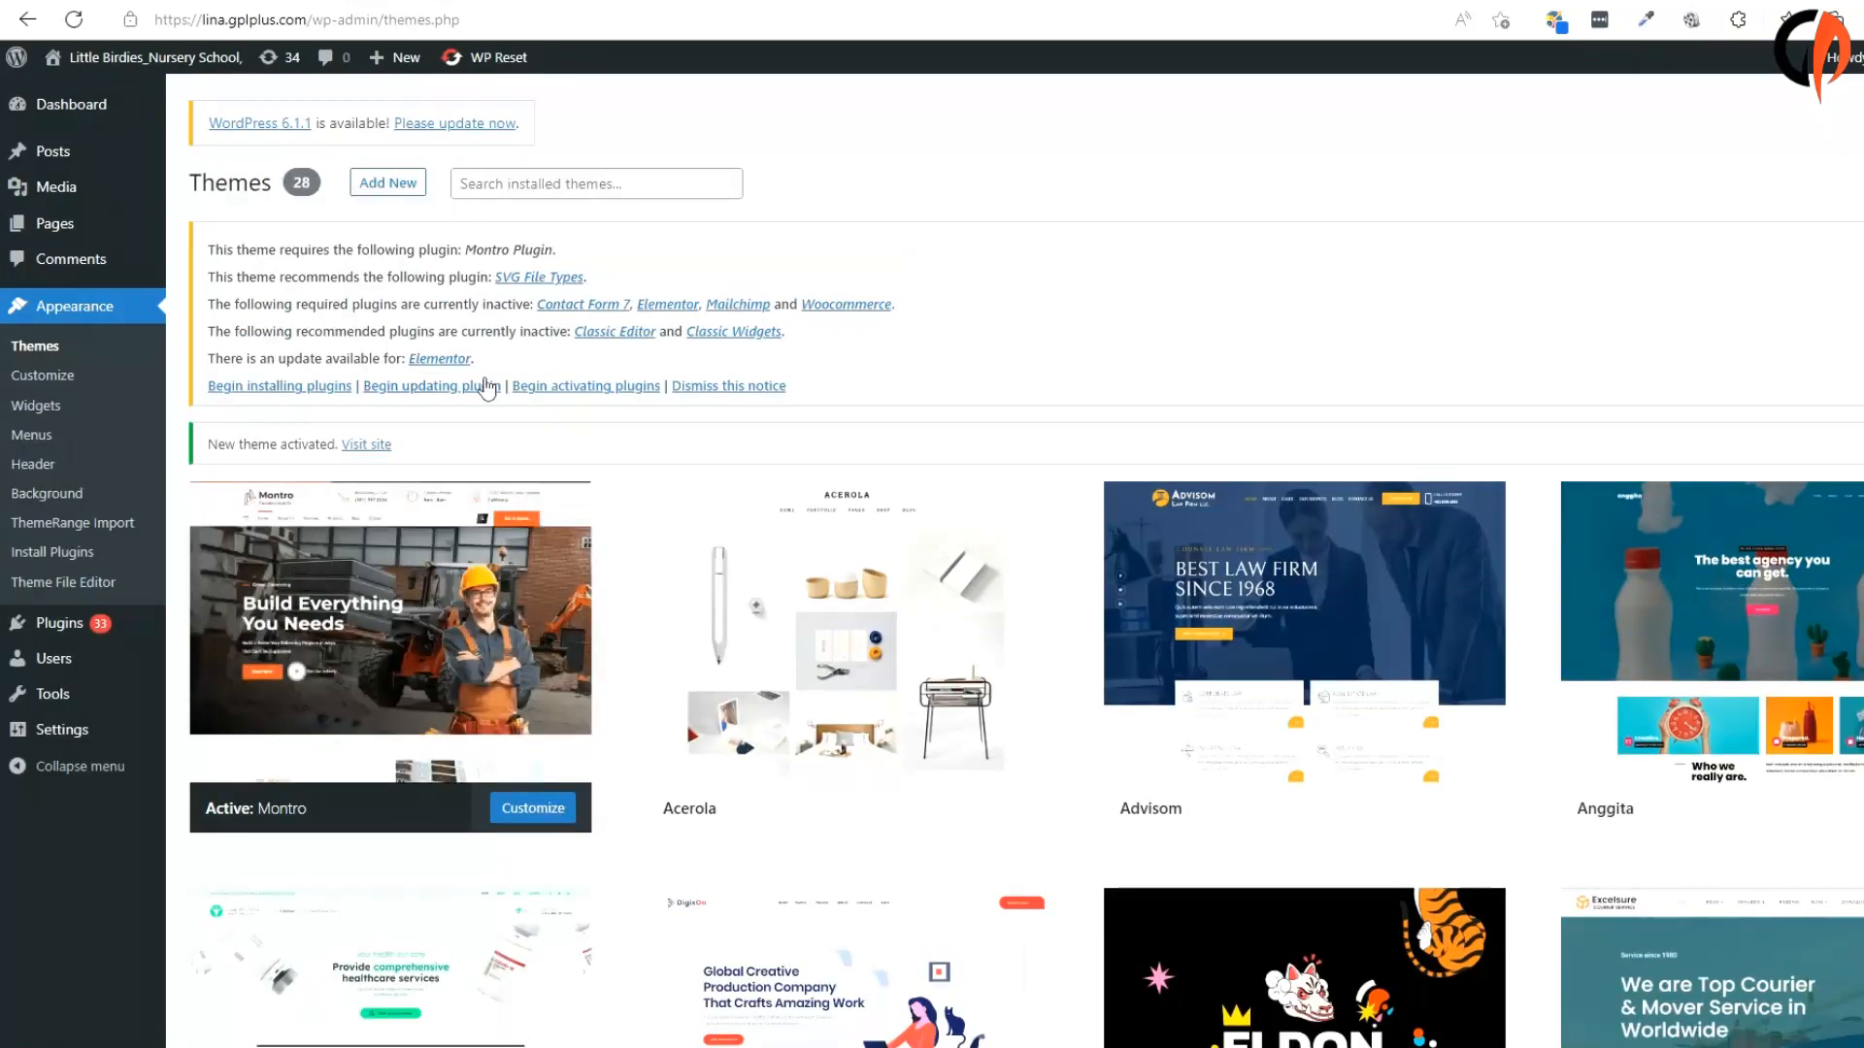
Bulk install the theme's missing plugins, Montro Plugin and SVG File Types.
{"action": "left_click", "coordinate": [282, 387]}
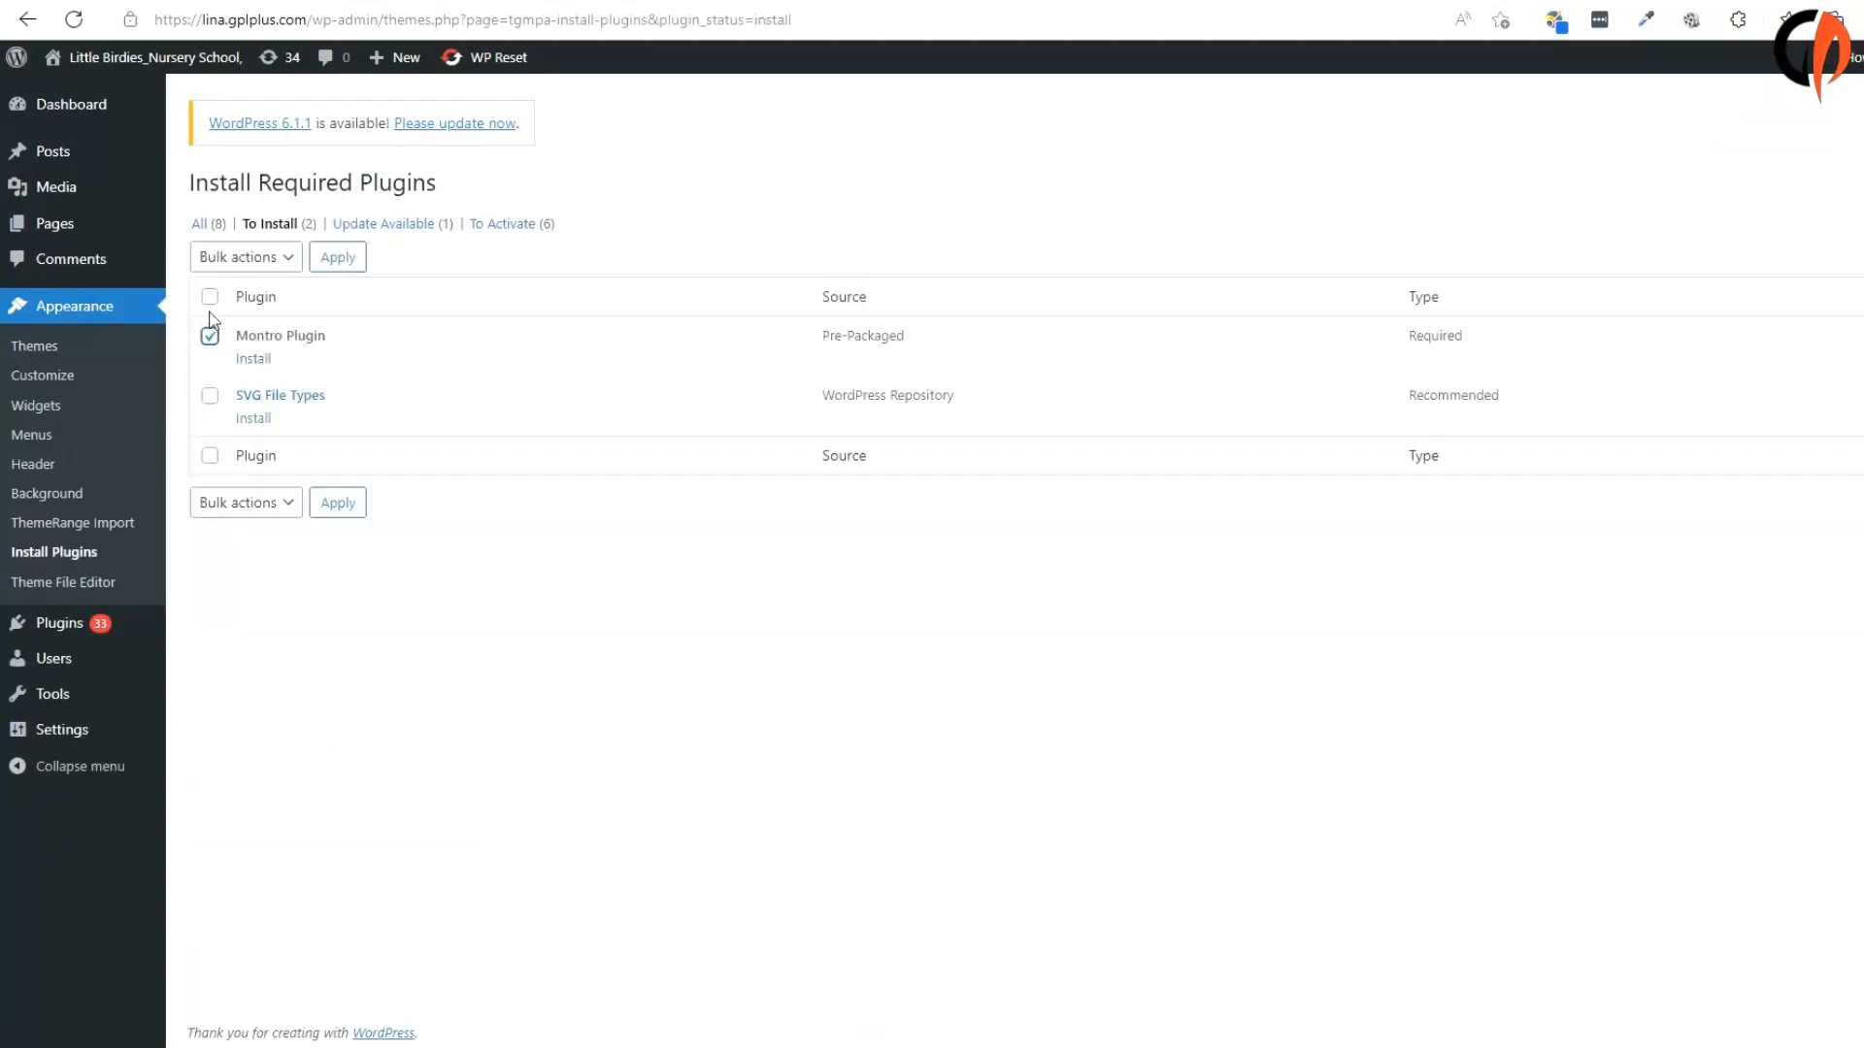
{"action": "left_click", "coordinate": [210, 296]}
{"action": "left_click", "coordinate": [233, 258]}
{"action": "left_click", "coordinate": [224, 311]}
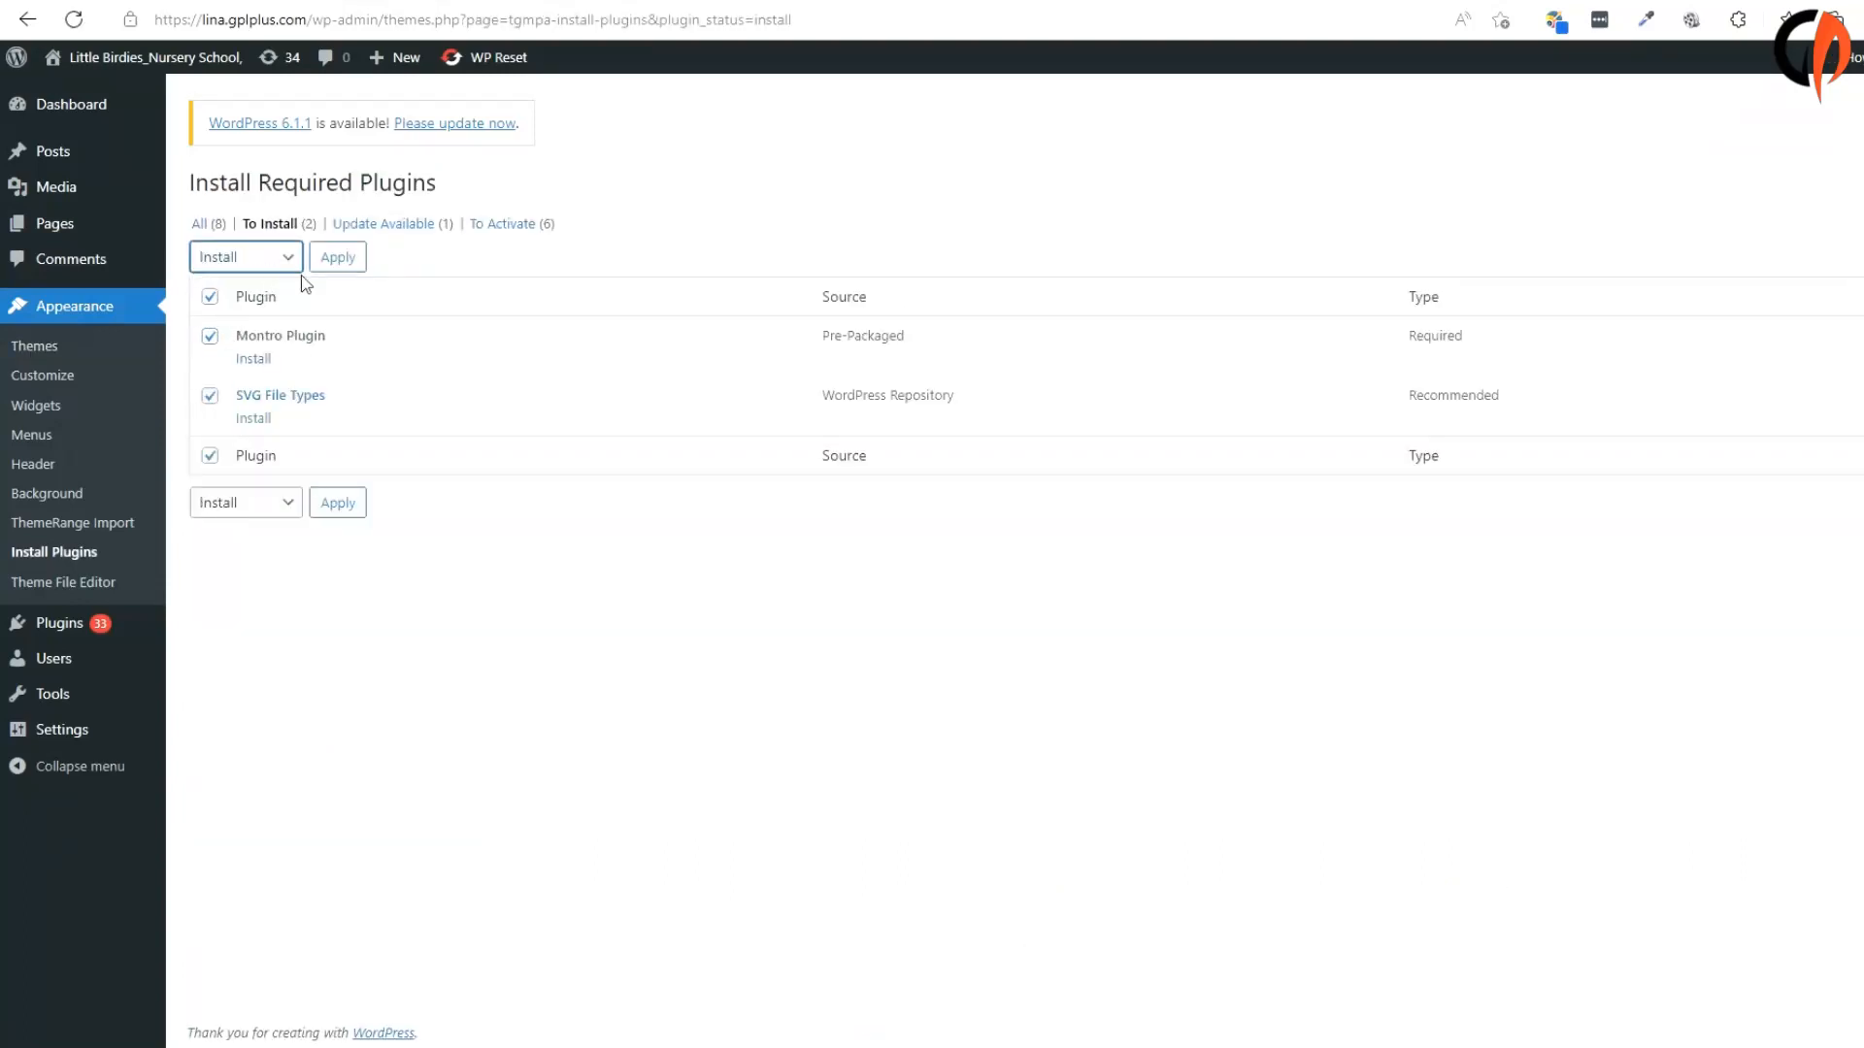
{"action": "left_click", "coordinate": [349, 257]}
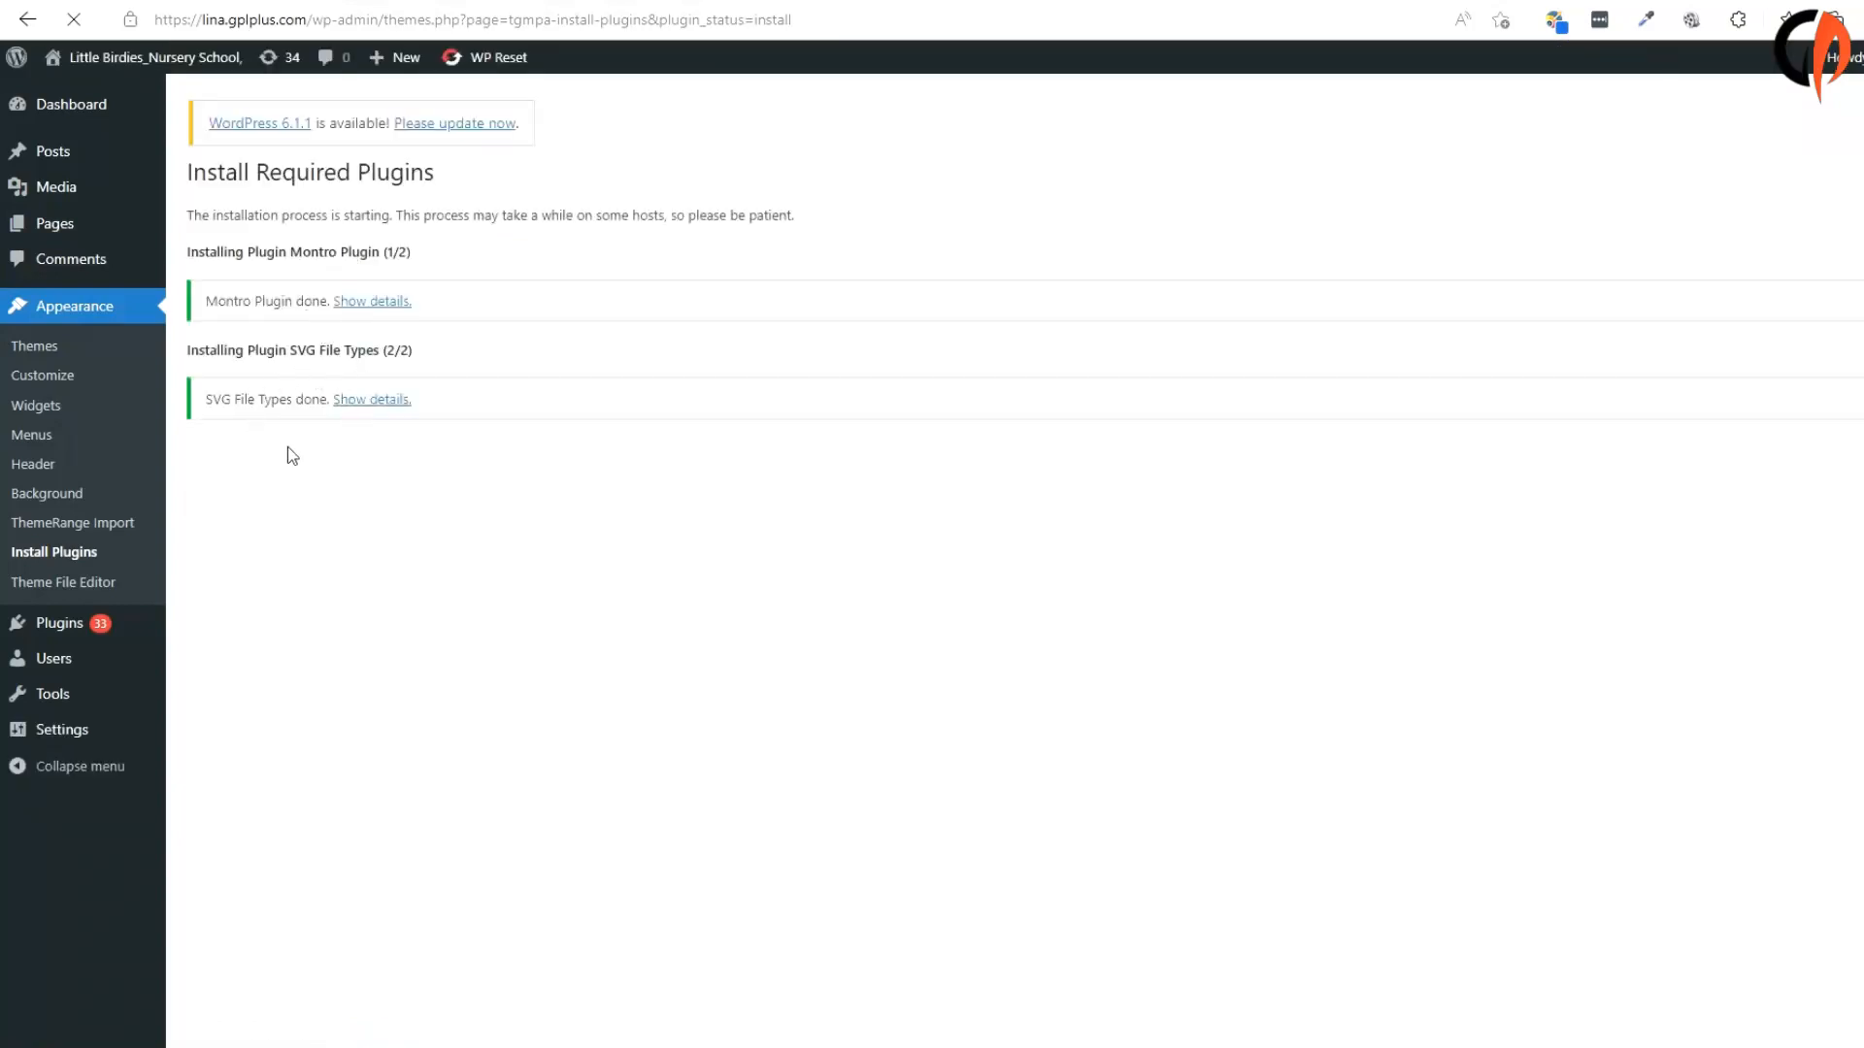
Return to the required plugins installer, bulk activate all listed plugins, and update Elementor.
{"action": "left_click", "coordinate": [288, 479]}
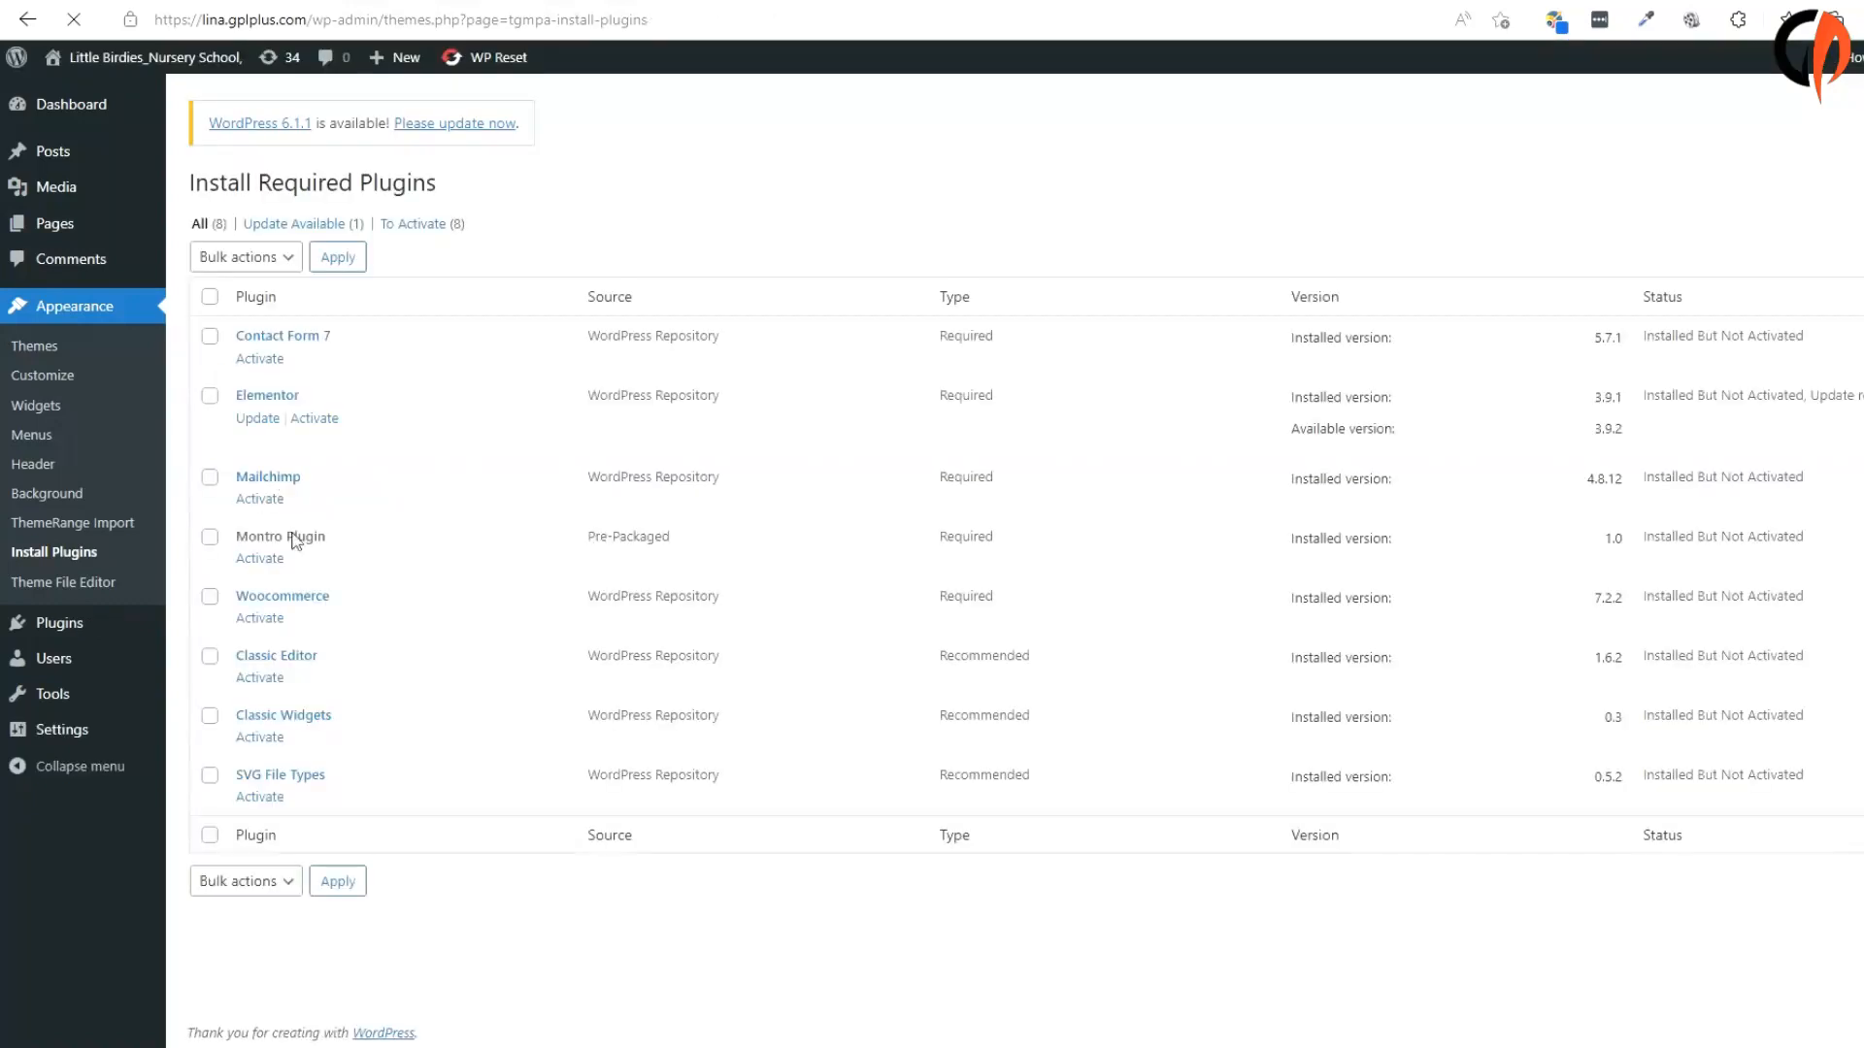
{"action": "left_click", "coordinate": [210, 297]}
{"action": "left_click", "coordinate": [246, 258]}
{"action": "left_click", "coordinate": [243, 348]}
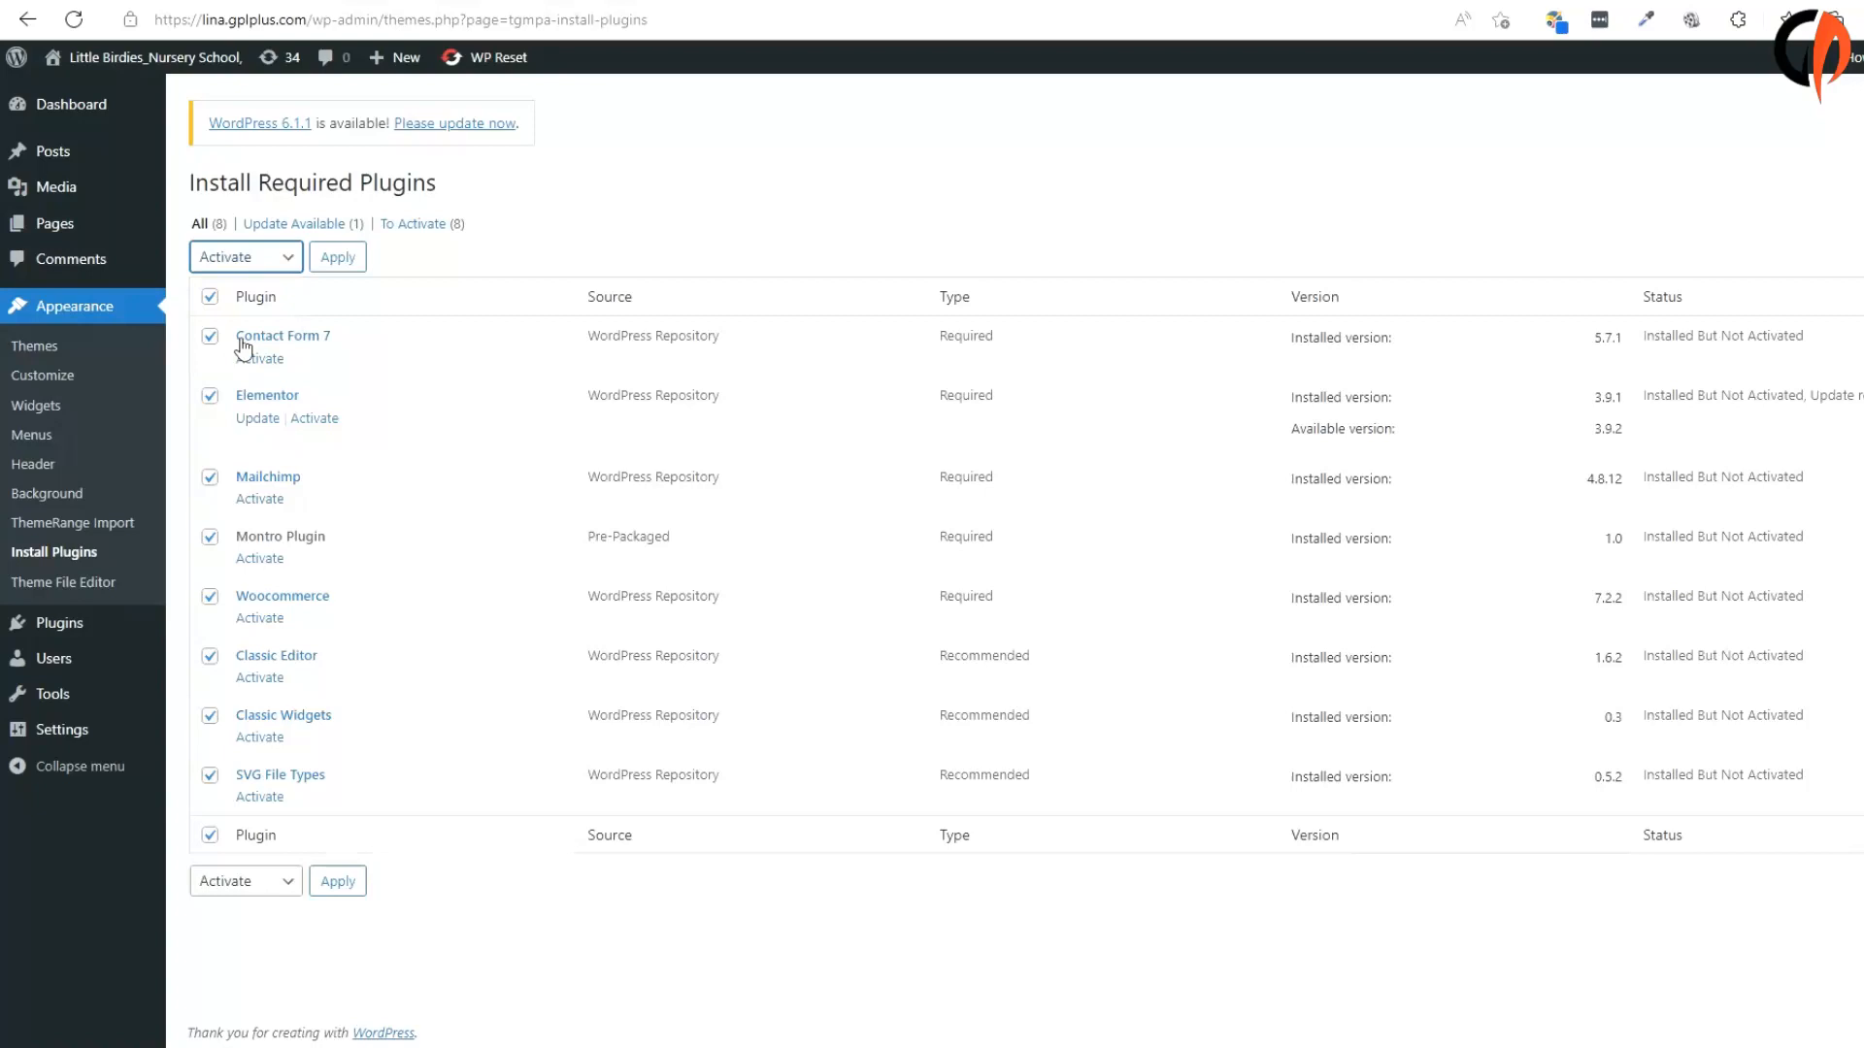
{"action": "left_click", "coordinate": [333, 264]}
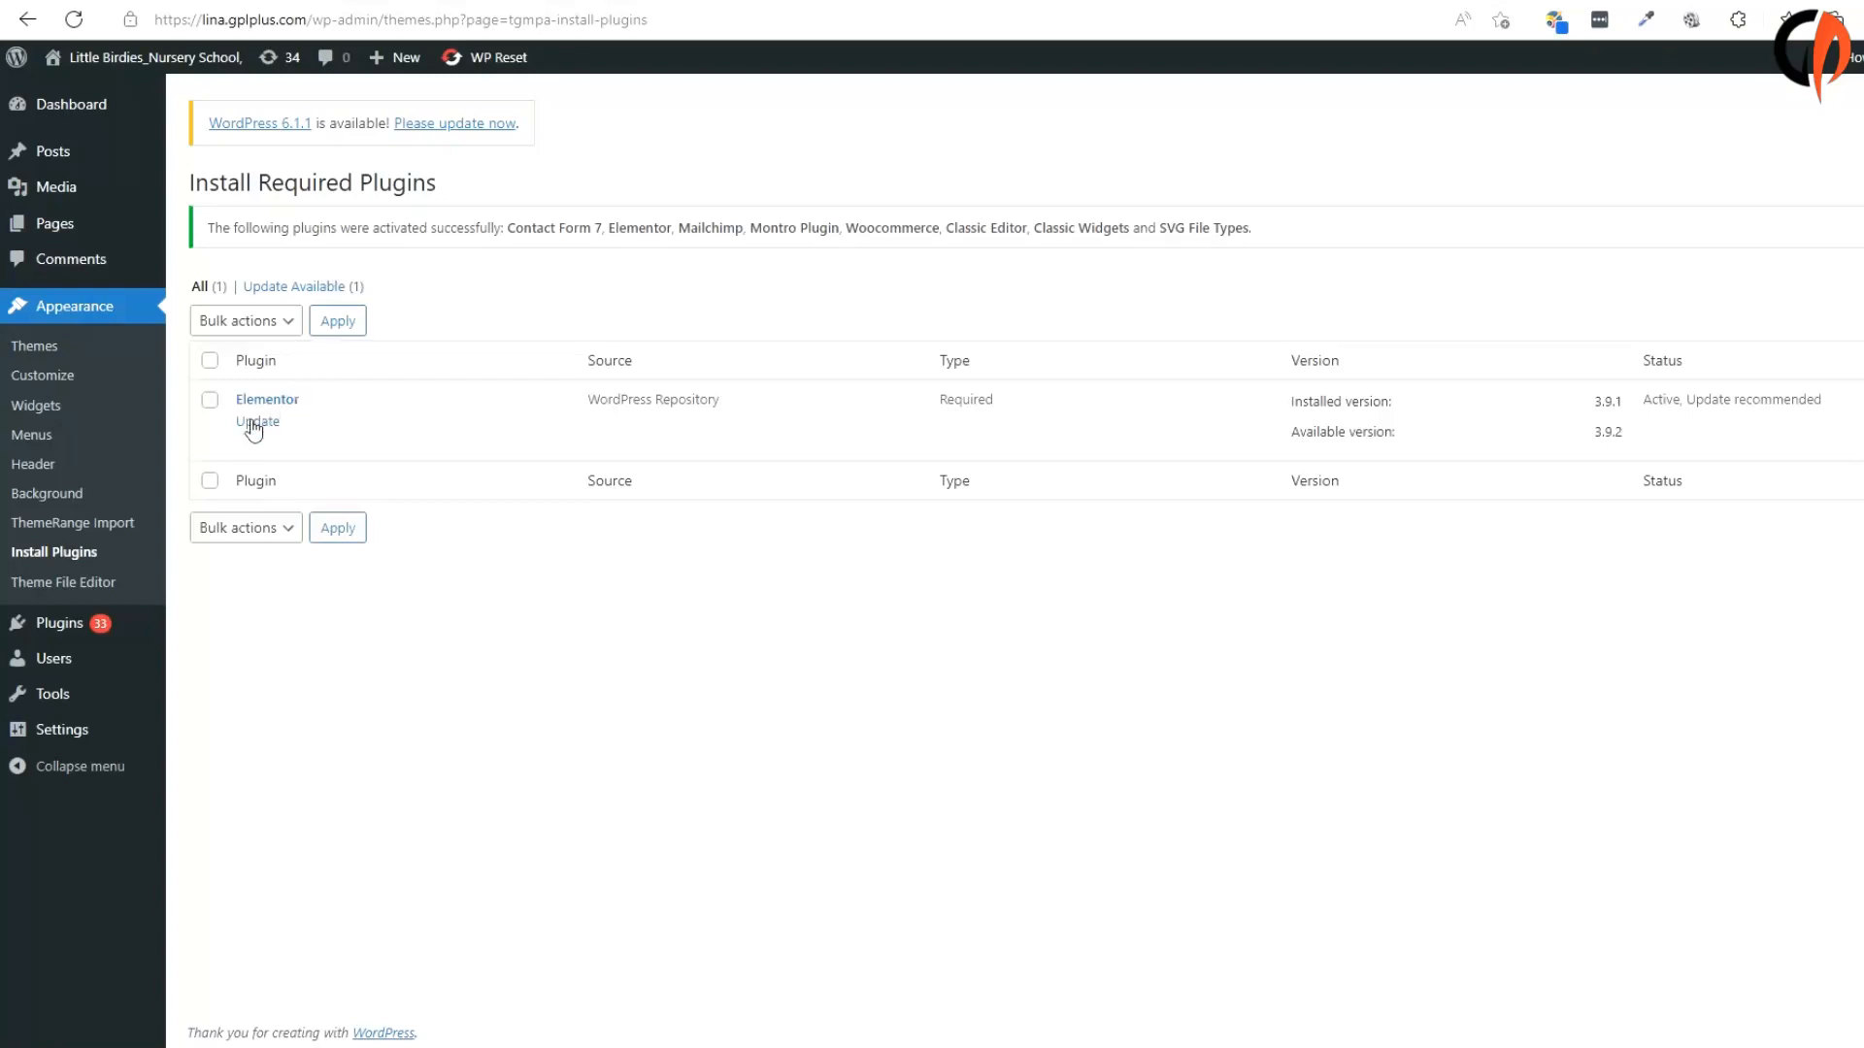
{"action": "left_click", "coordinate": [260, 424]}
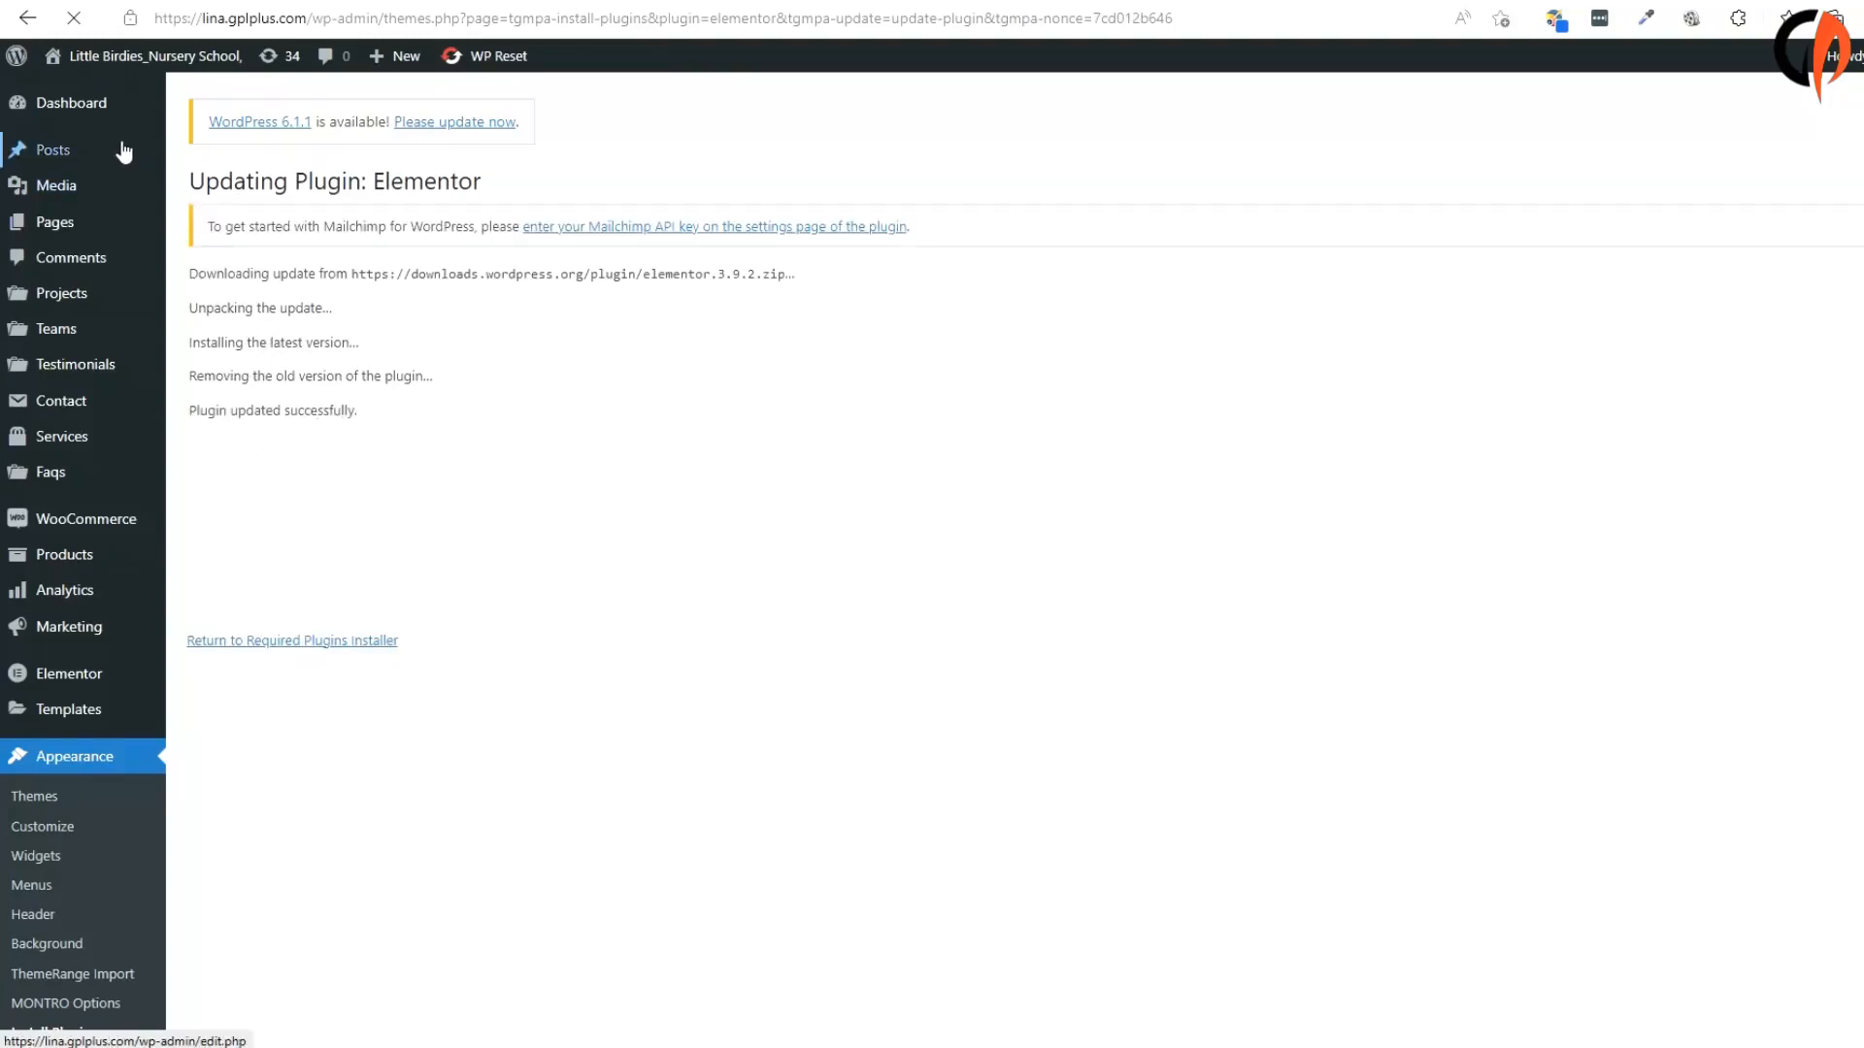
{"action": "left_click", "coordinate": [70, 102]}
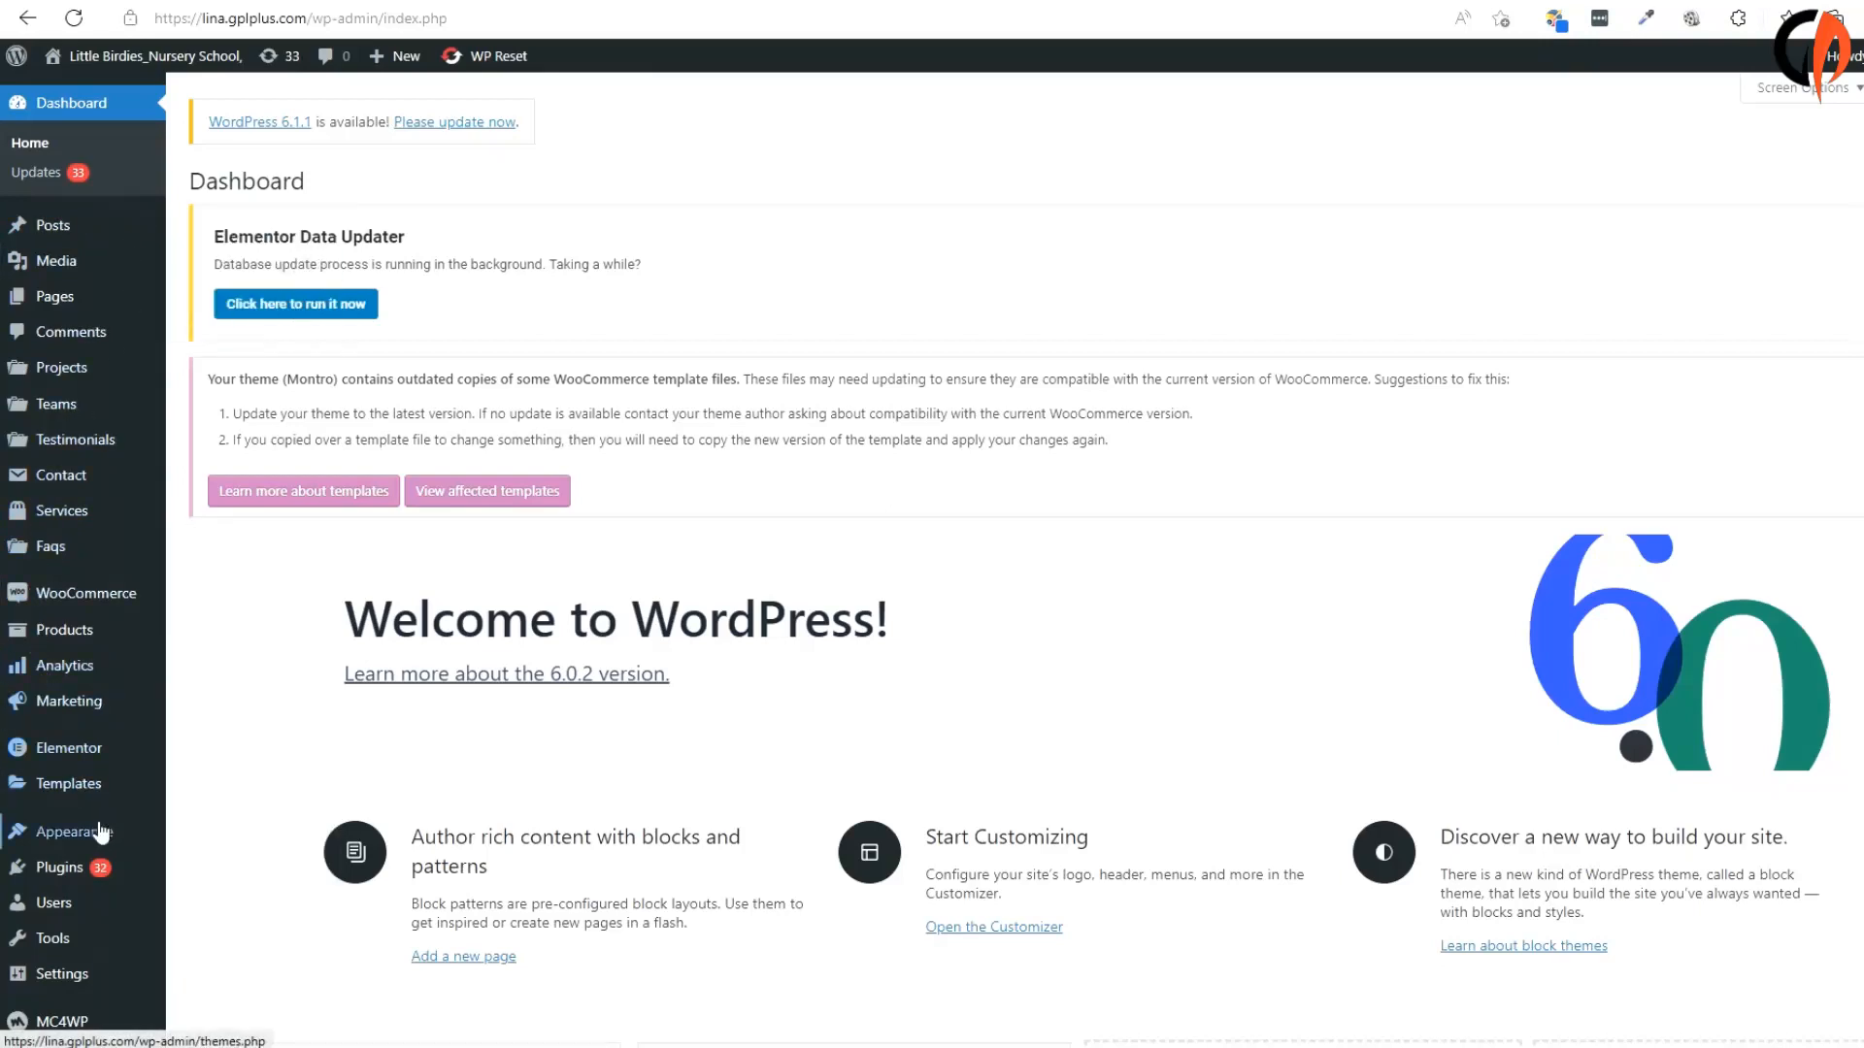
{"action": "mouse_move", "coordinate": [108, 835]}
{"action": "left_click", "coordinate": [231, 938]}
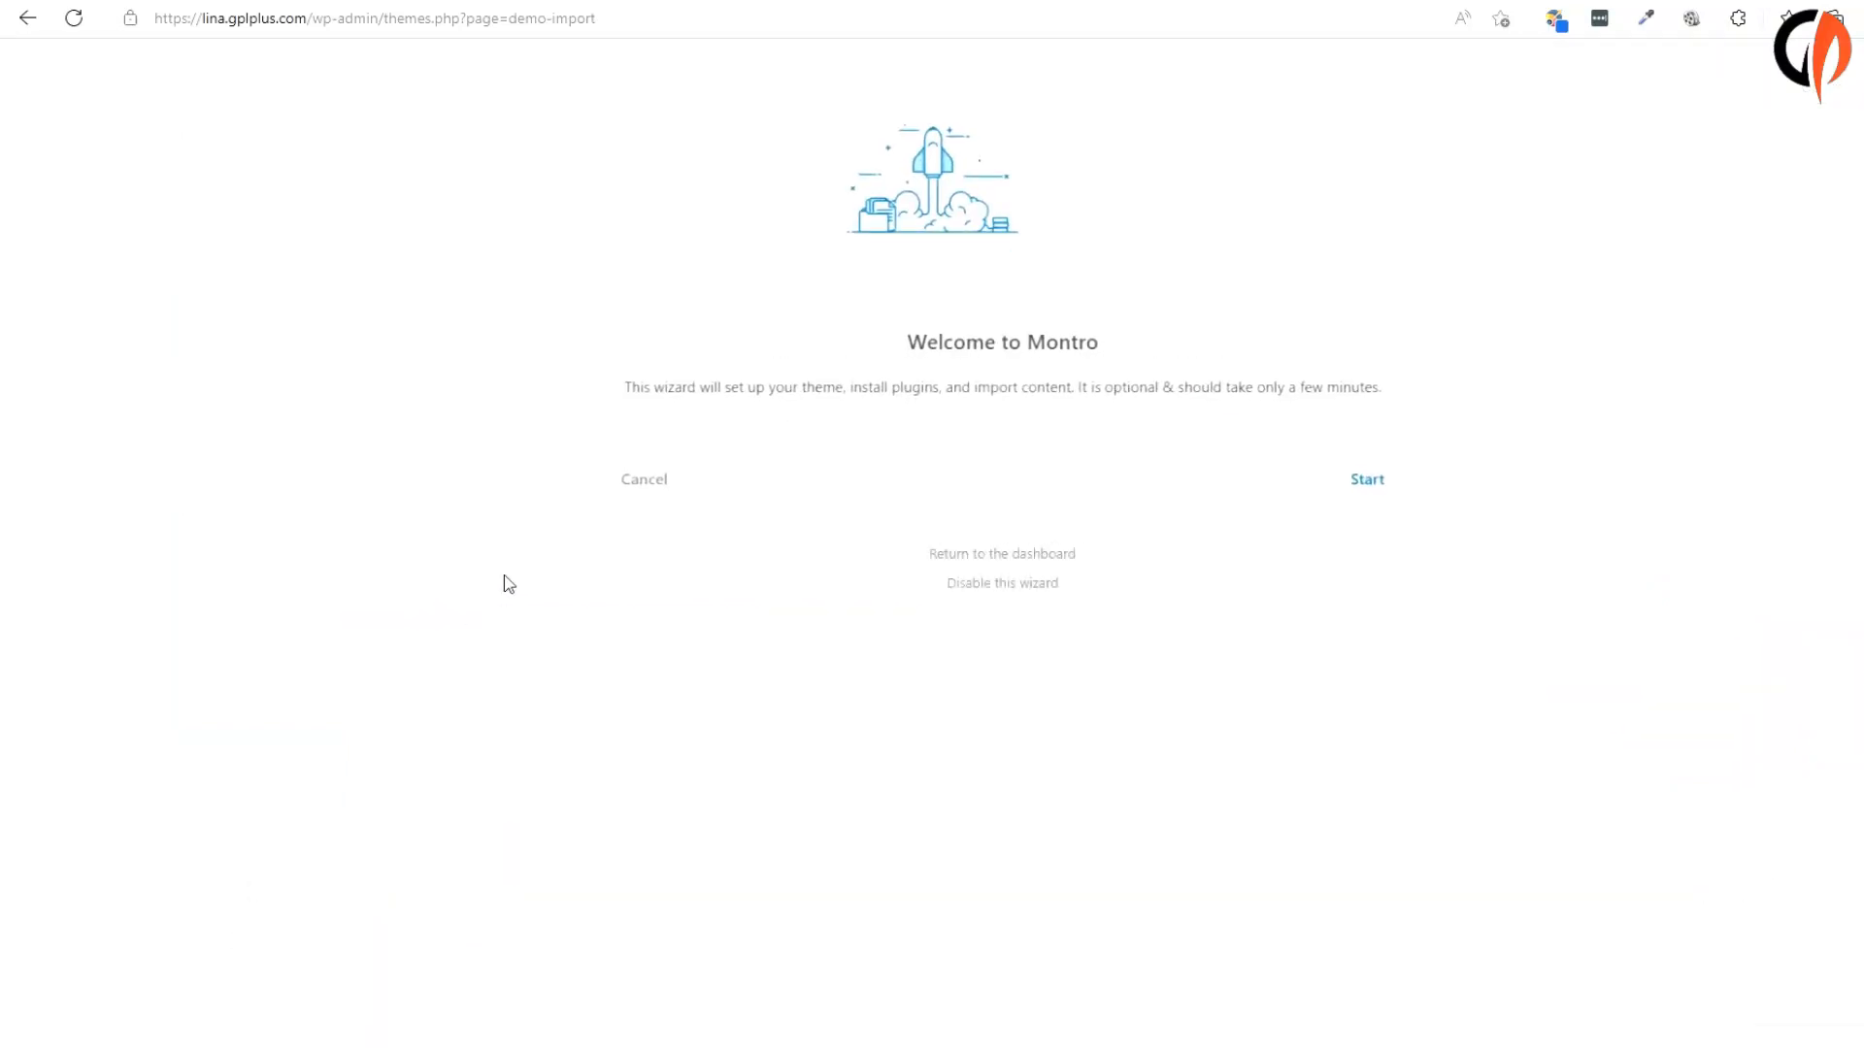
{"action": "left_click", "coordinate": [27, 17]}
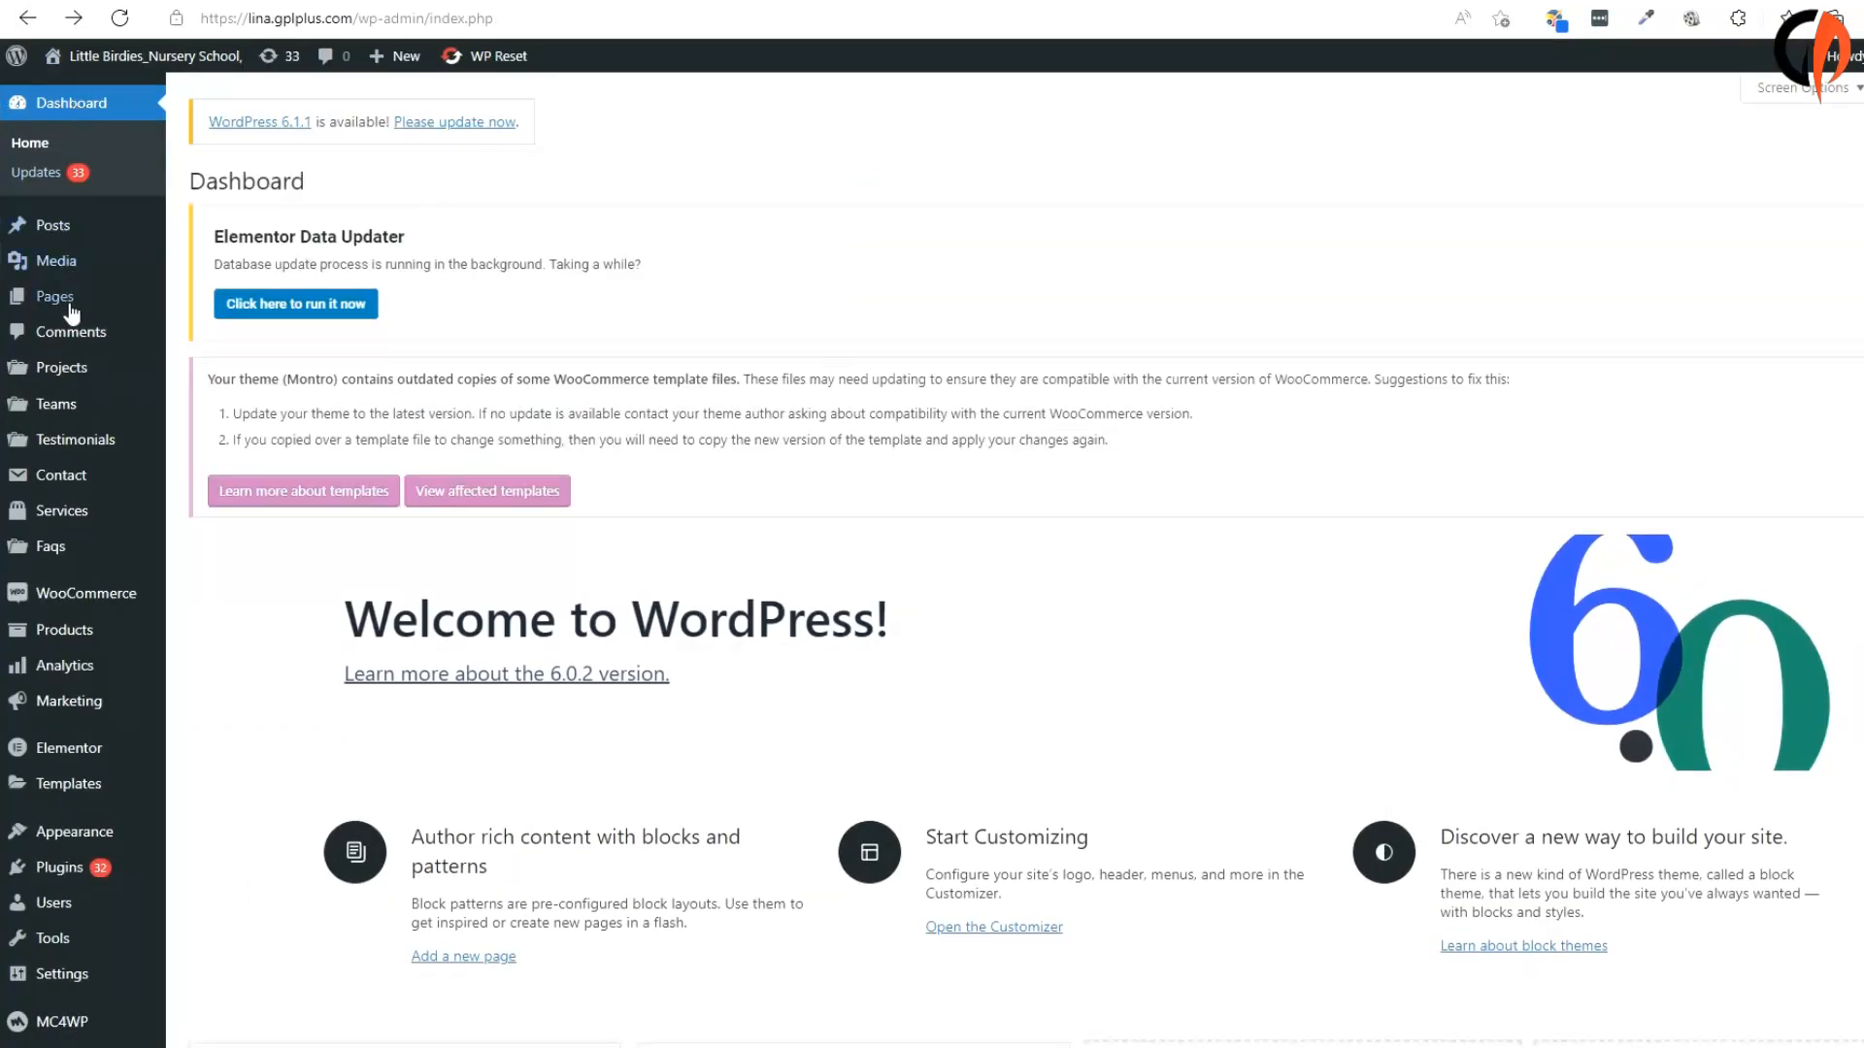
Start the Montro ThemeRange Import wizard and continue past its System Health Check.
{"action": "mouse_move", "coordinate": [79, 835]}
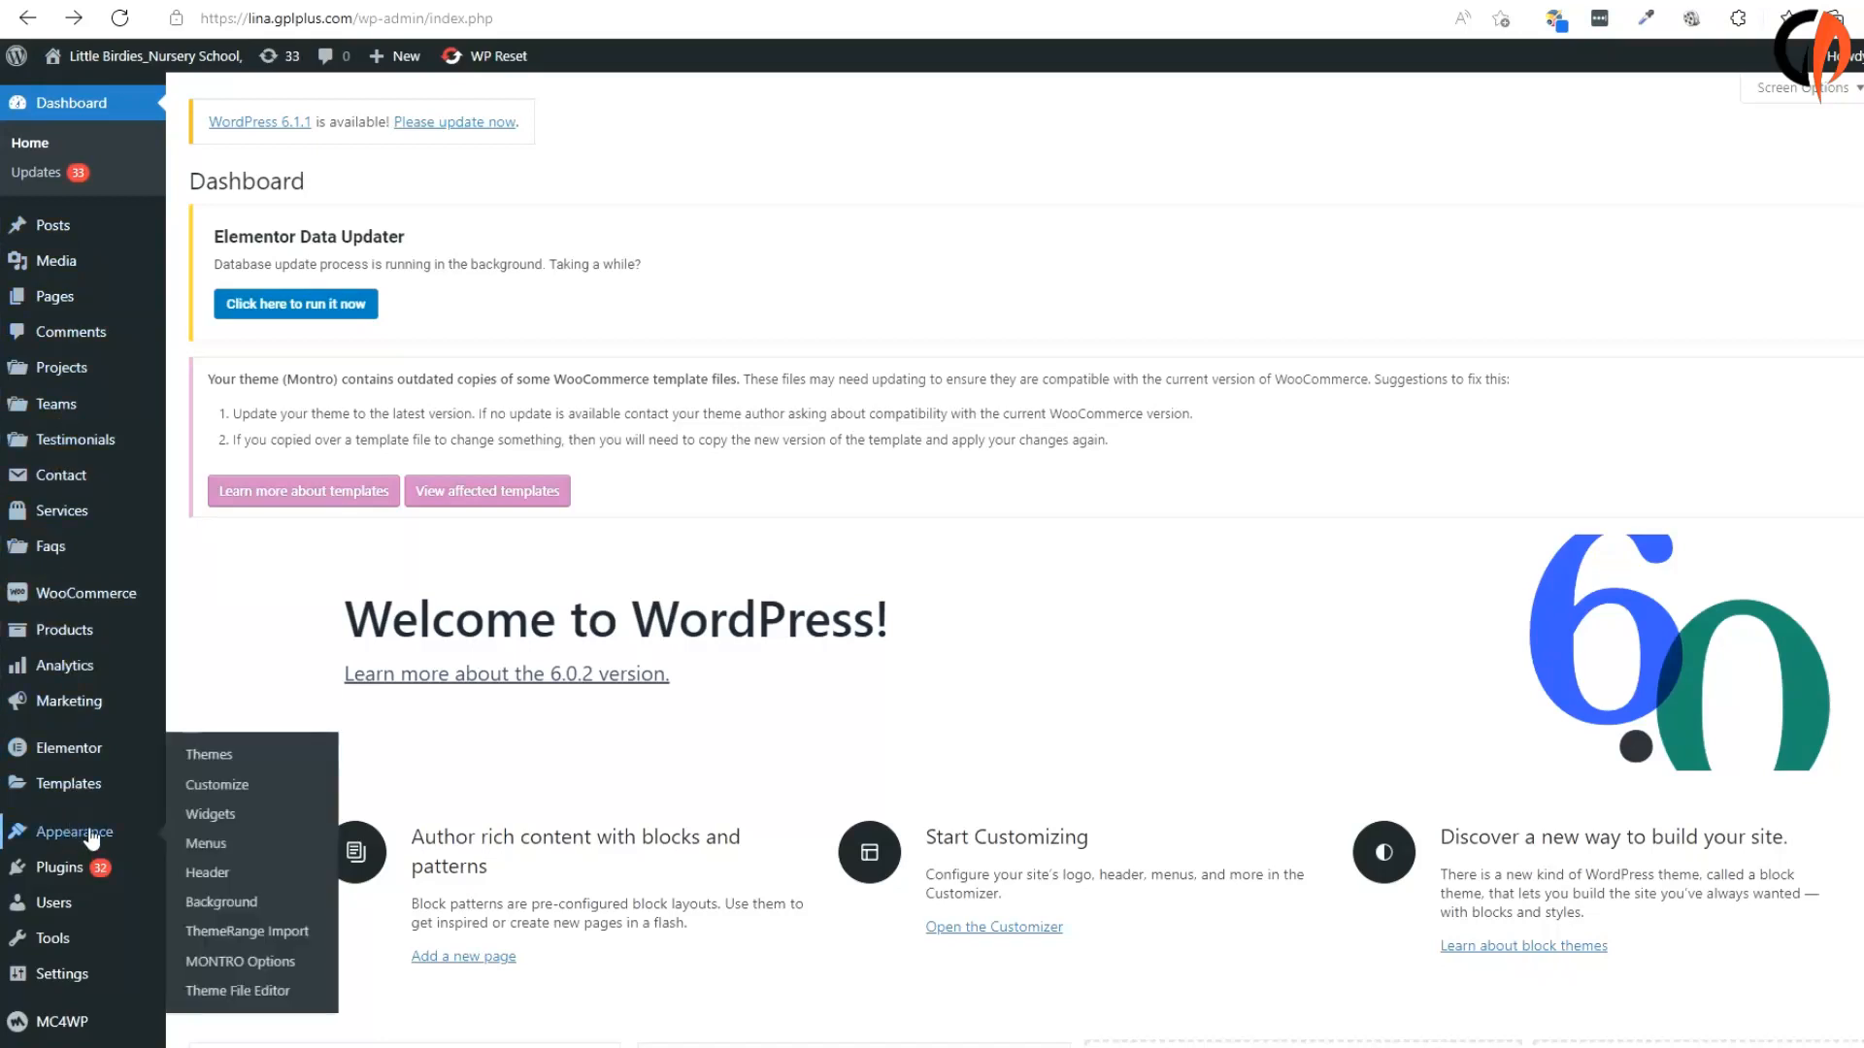
{"action": "left_click", "coordinate": [241, 934]}
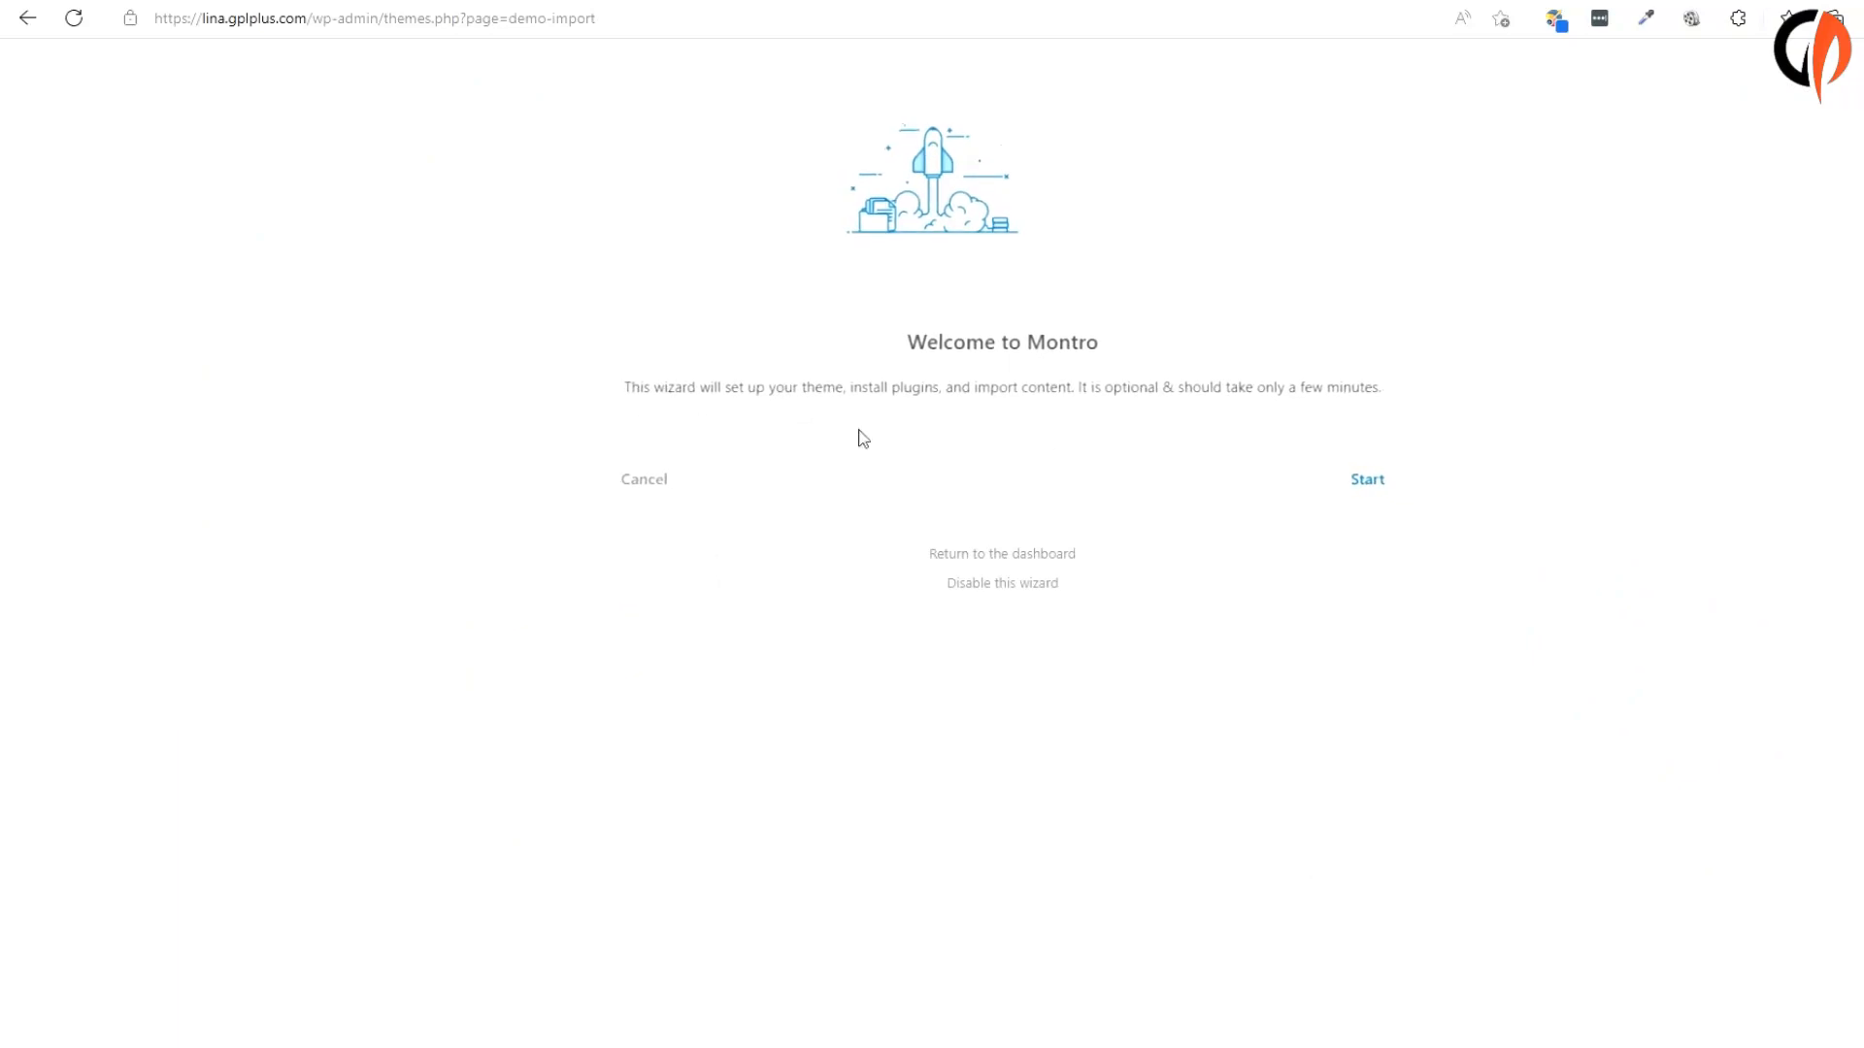
{"action": "left_click", "coordinate": [1365, 484]}
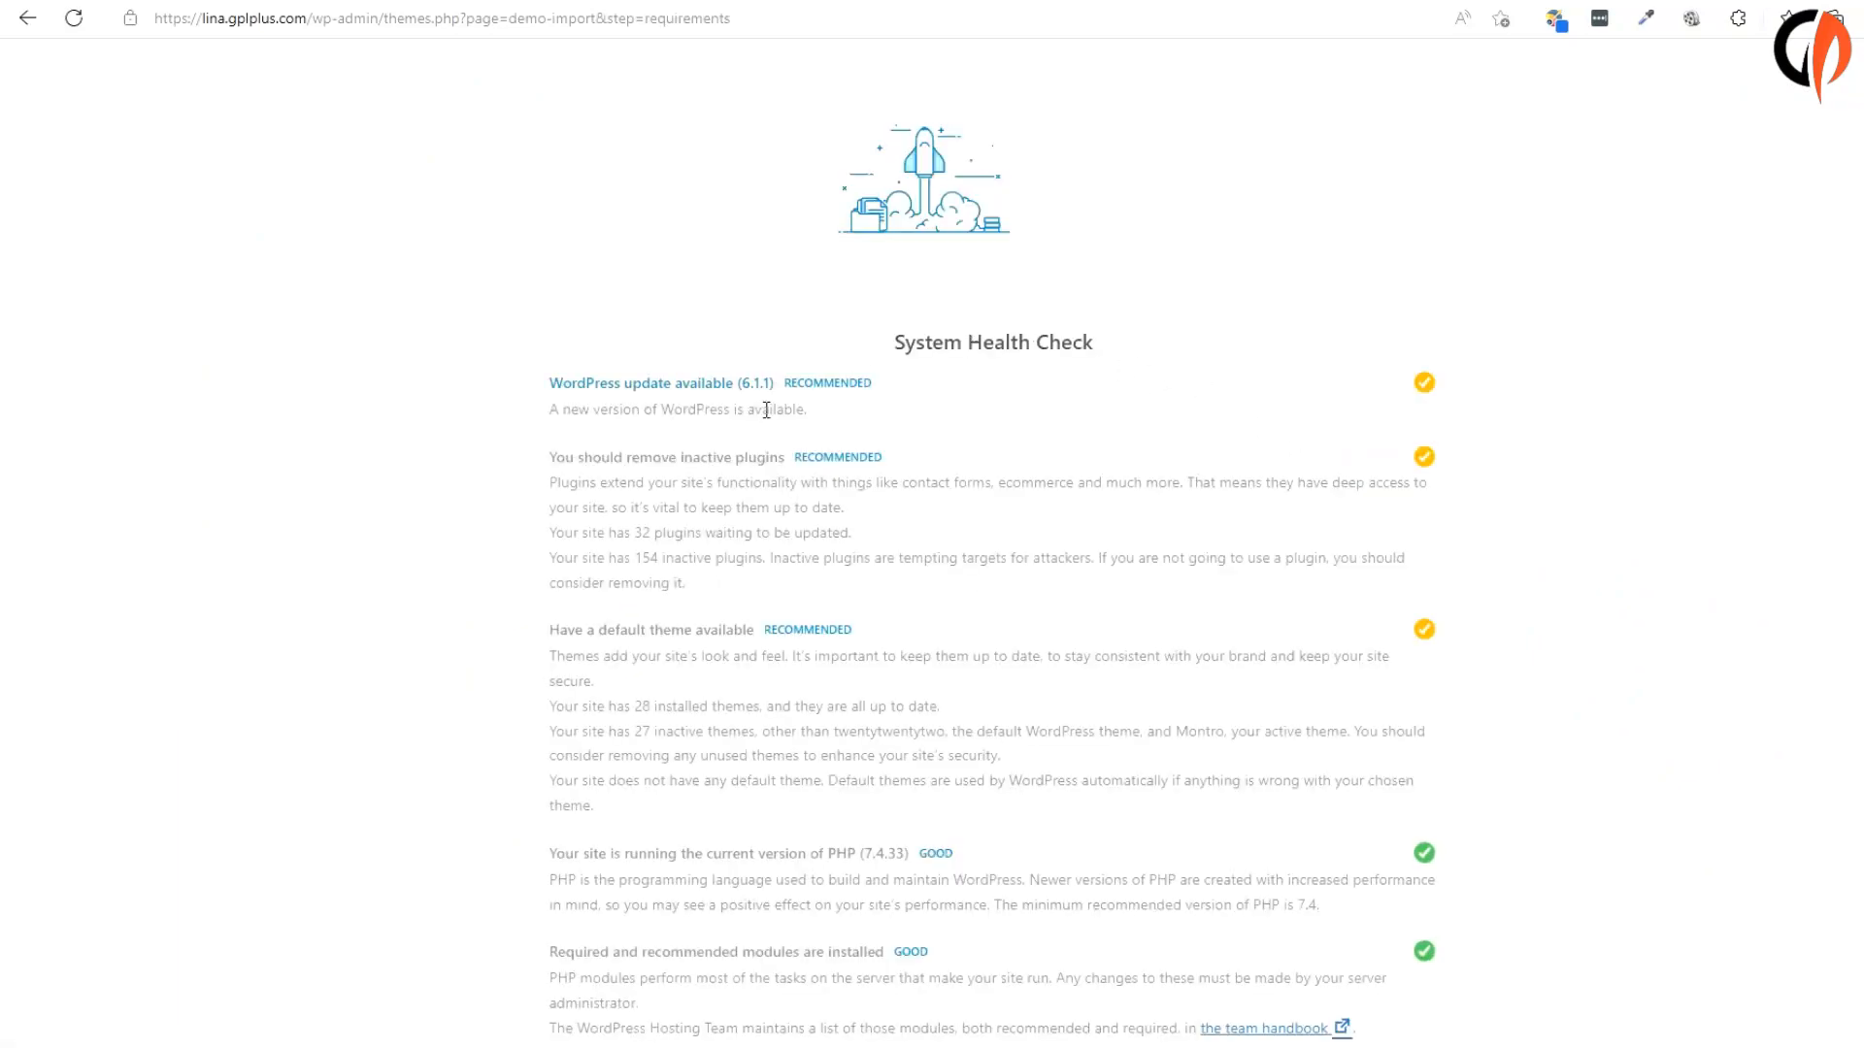
{"action": "scroll", "coordinate": [846, 349], "scroll_direction": "down", "scroll_amount": 3}
{"action": "scroll", "coordinate": [1207, 420], "scroll_direction": "down", "scroll_amount": 10}
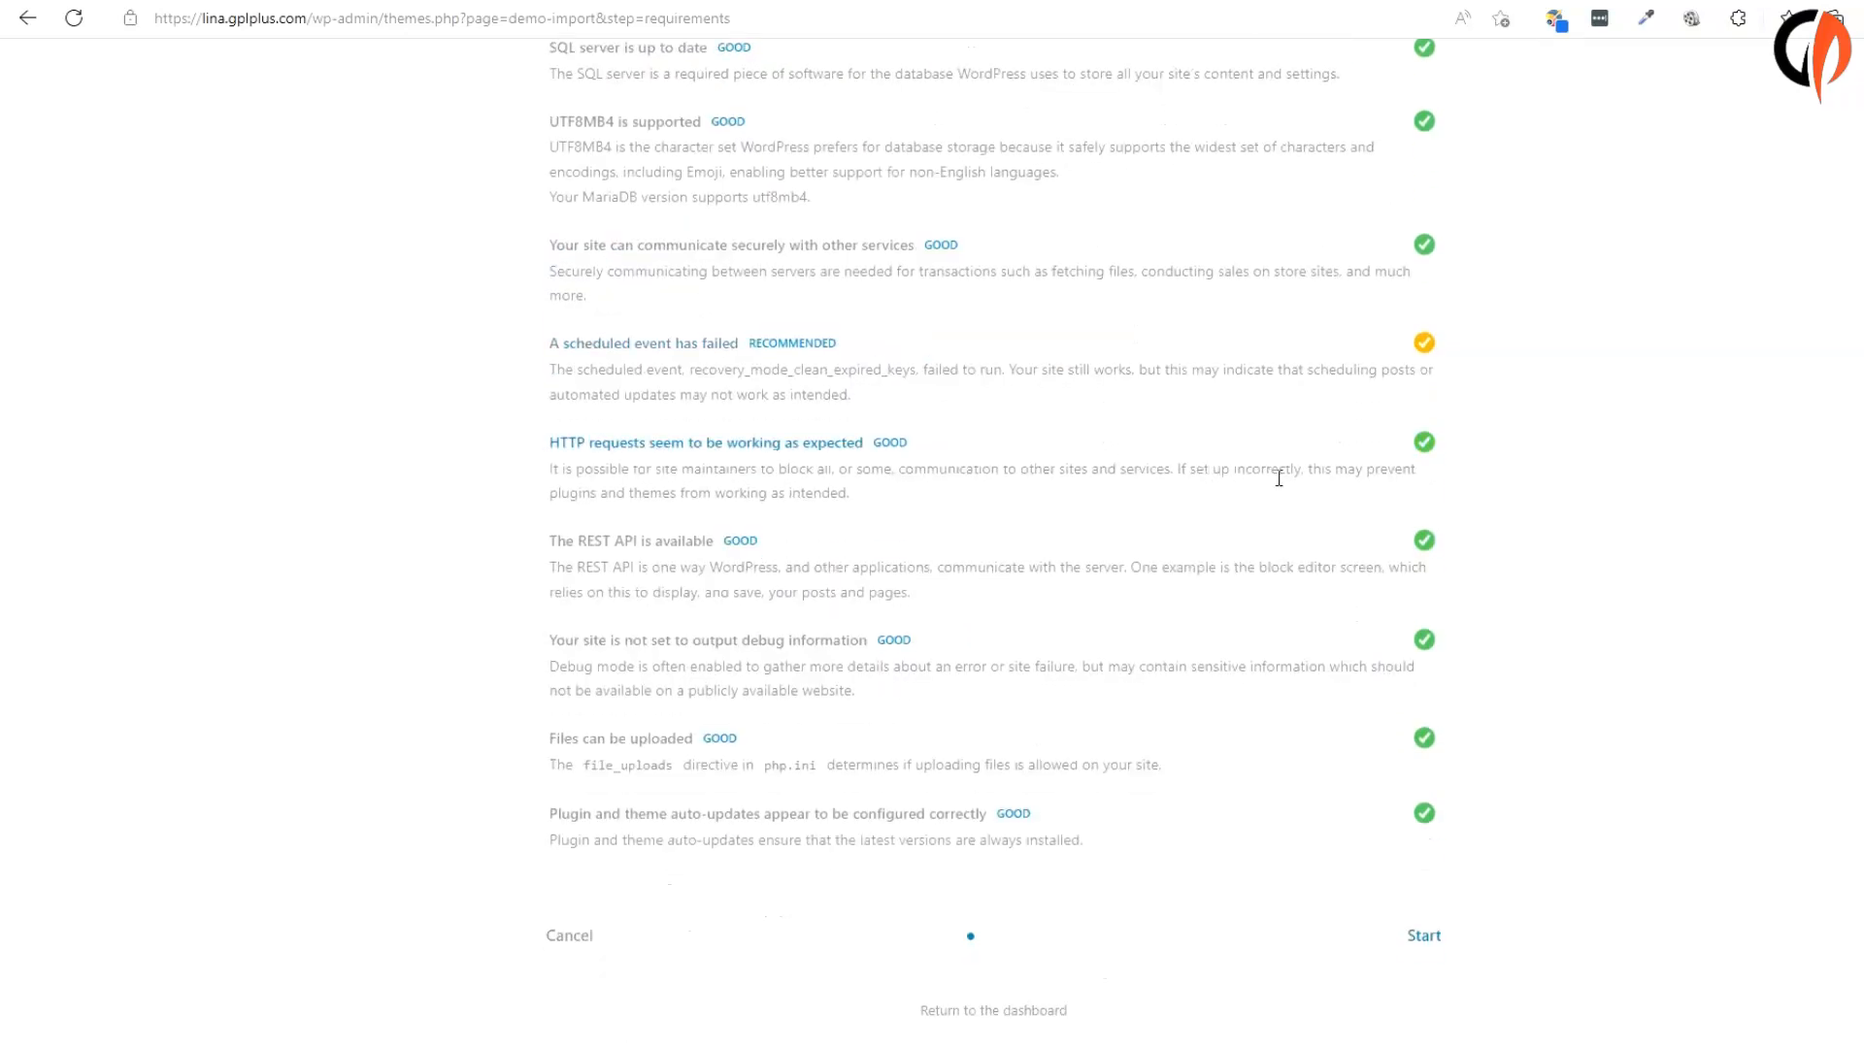
{"action": "left_click", "coordinate": [1419, 938]}
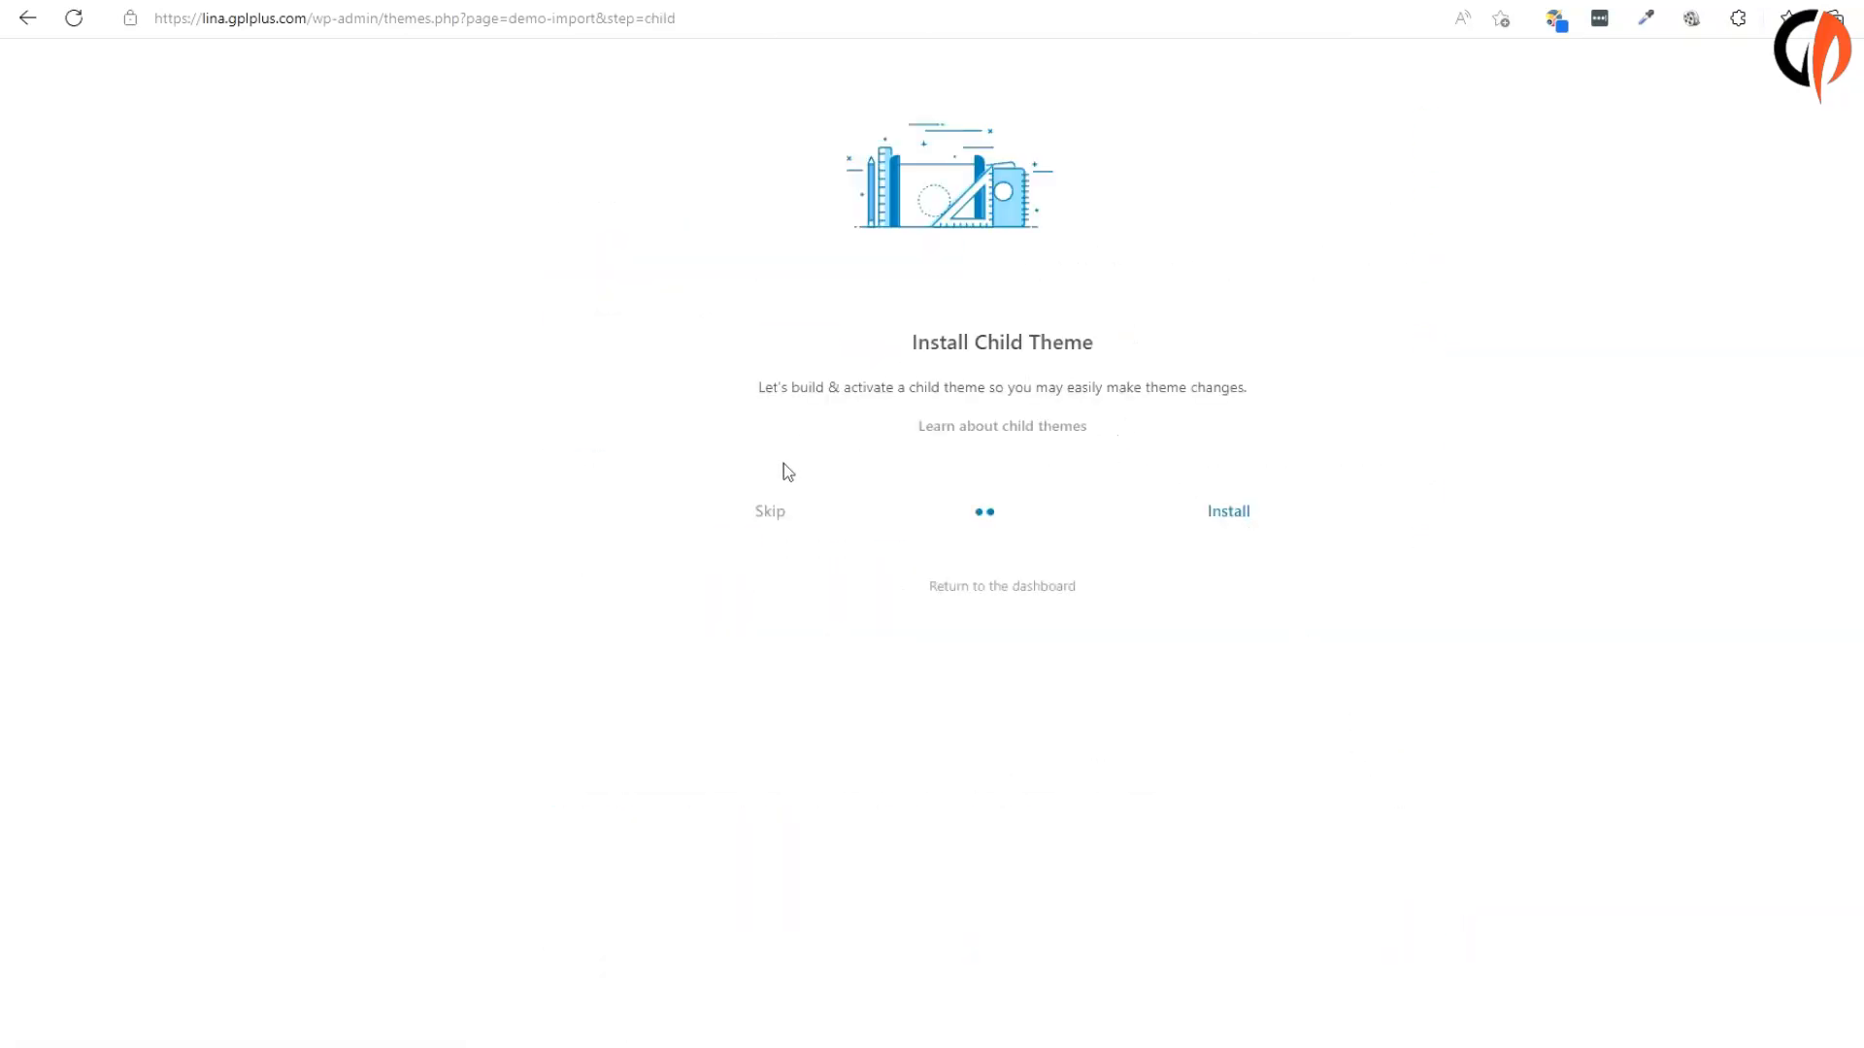
Skip the child theme, pass the plugins stage, and expand the advanced options for importing content.
{"action": "left_click", "coordinate": [782, 517]}
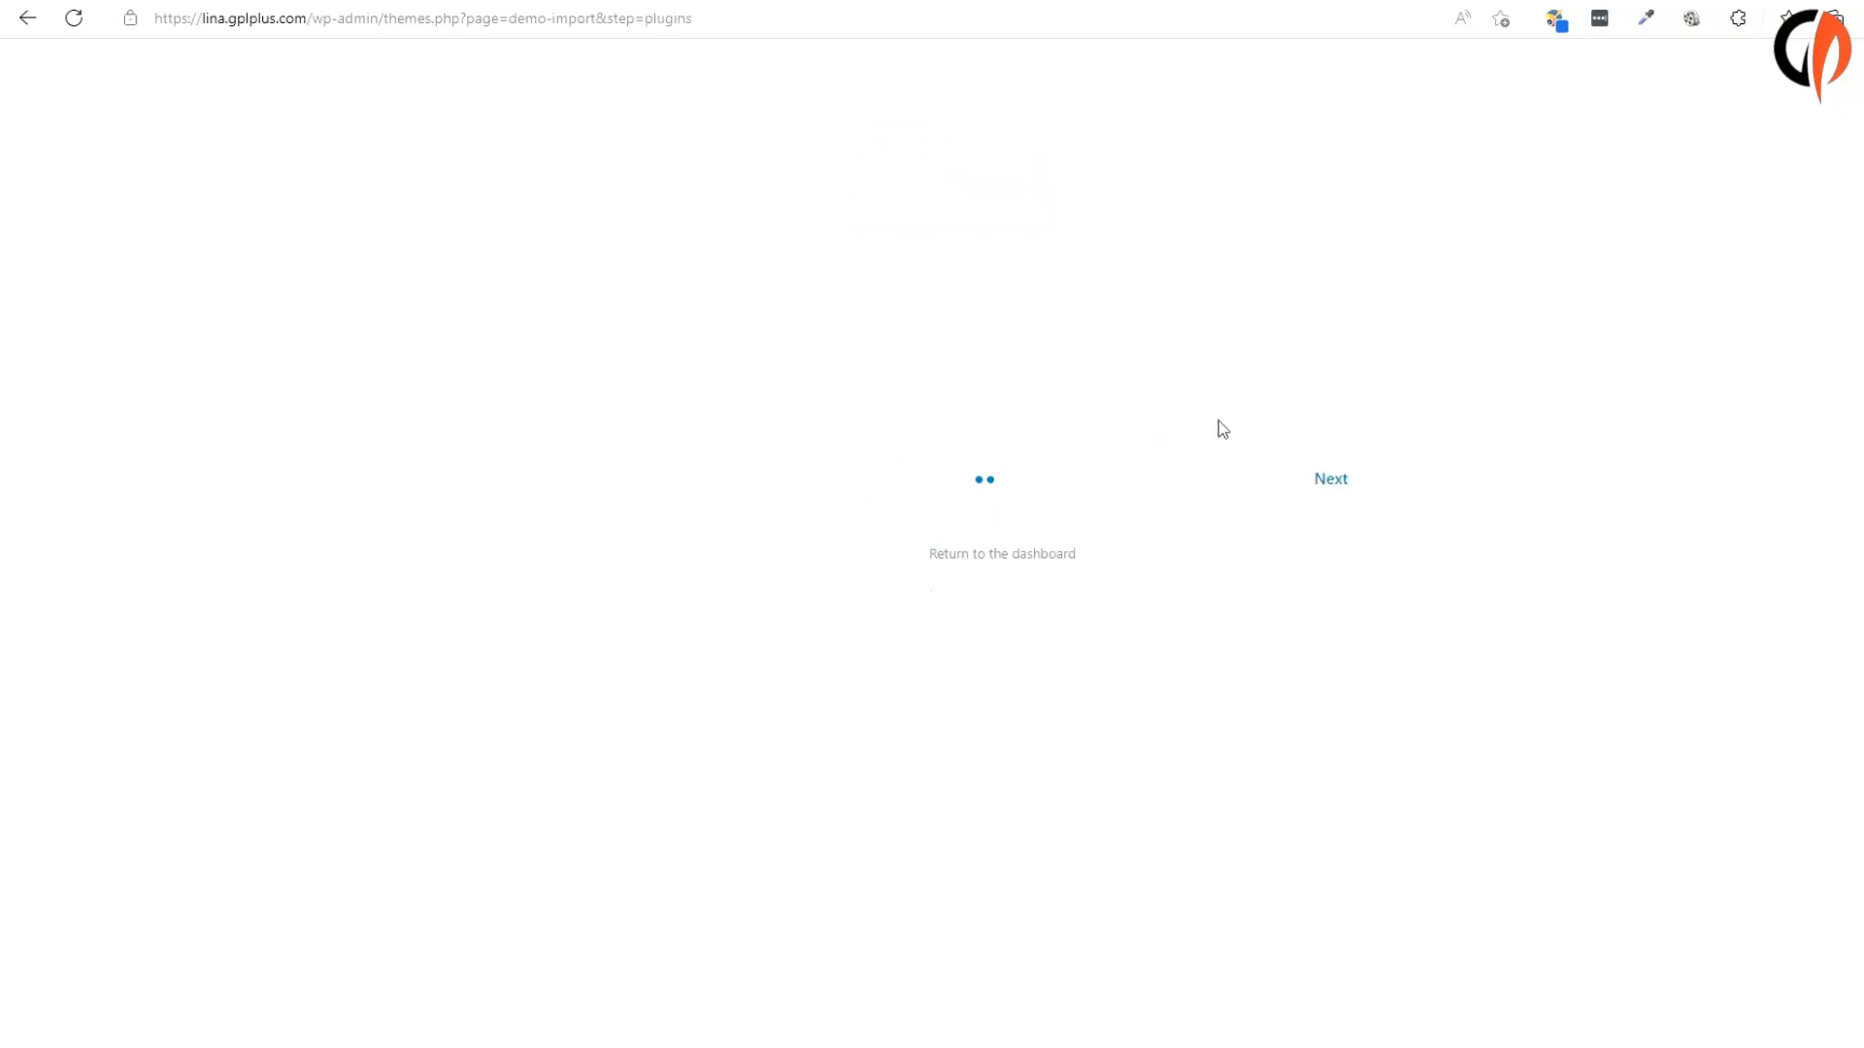
{"action": "left_click", "coordinate": [1338, 481]}
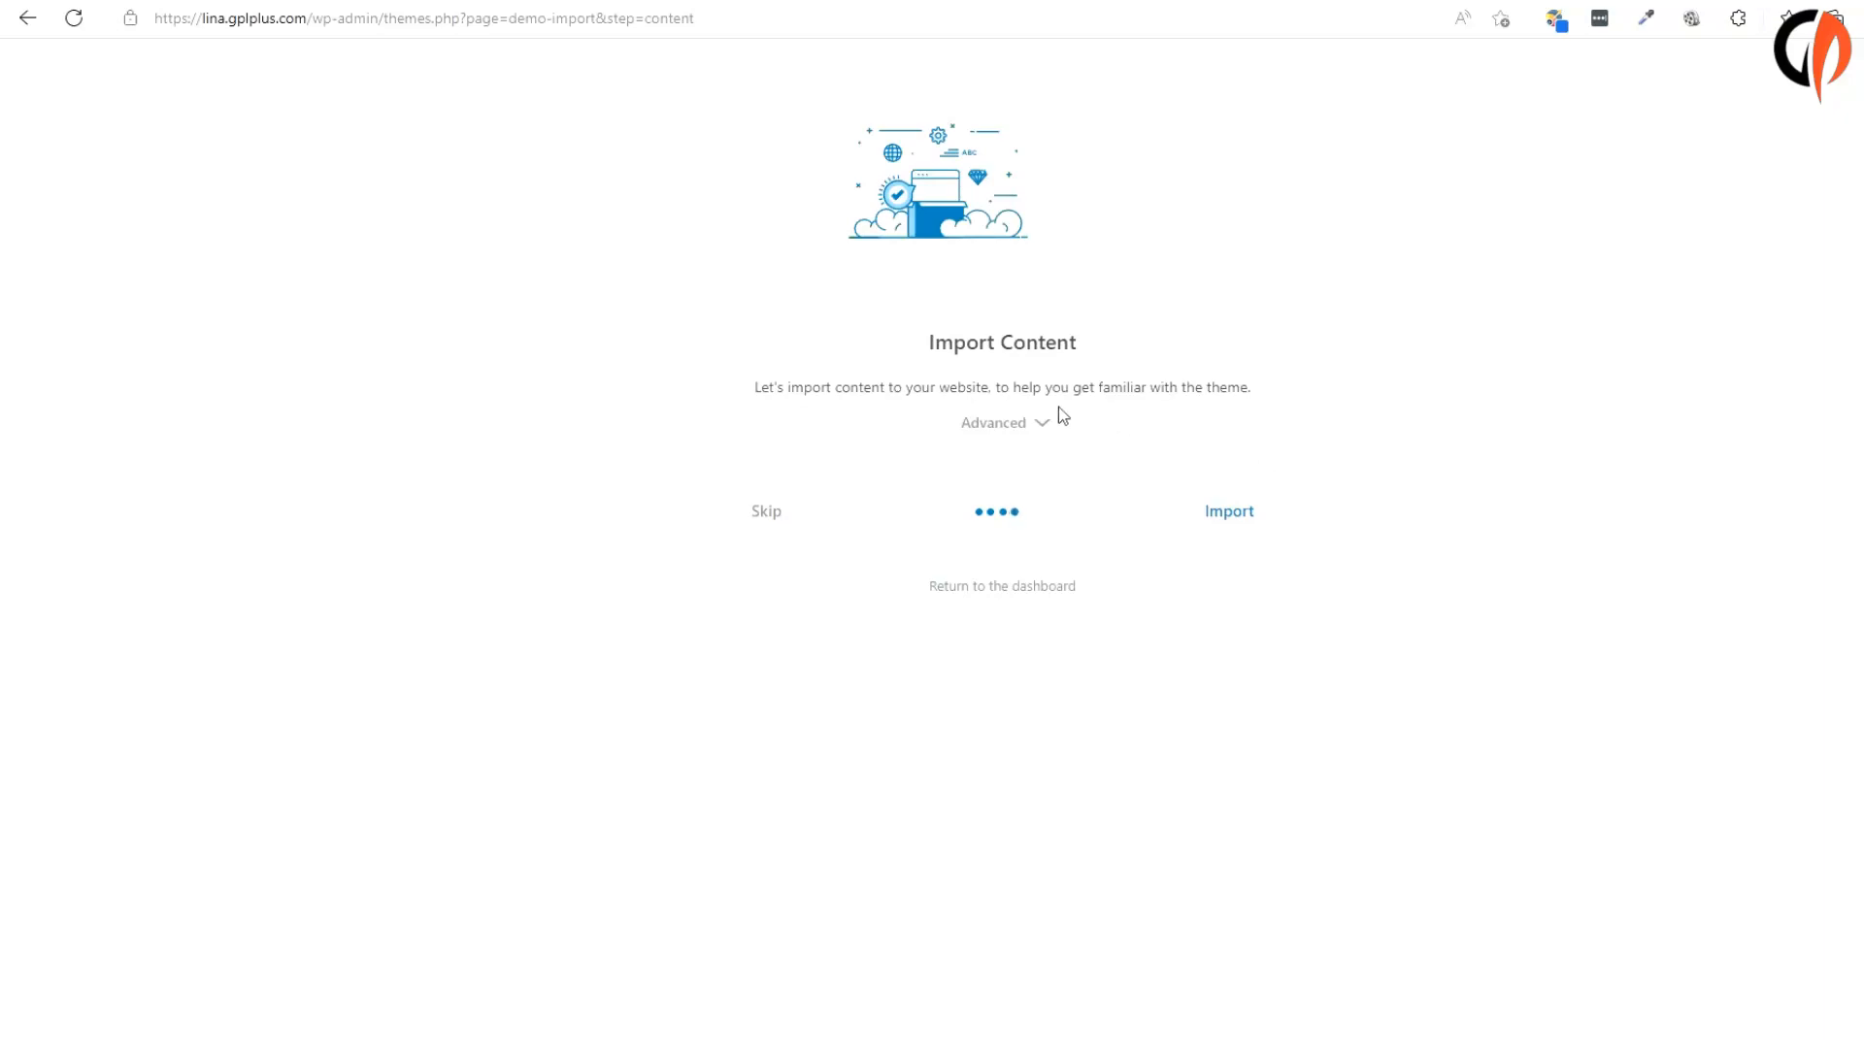
{"action": "left_click", "coordinate": [1037, 433]}
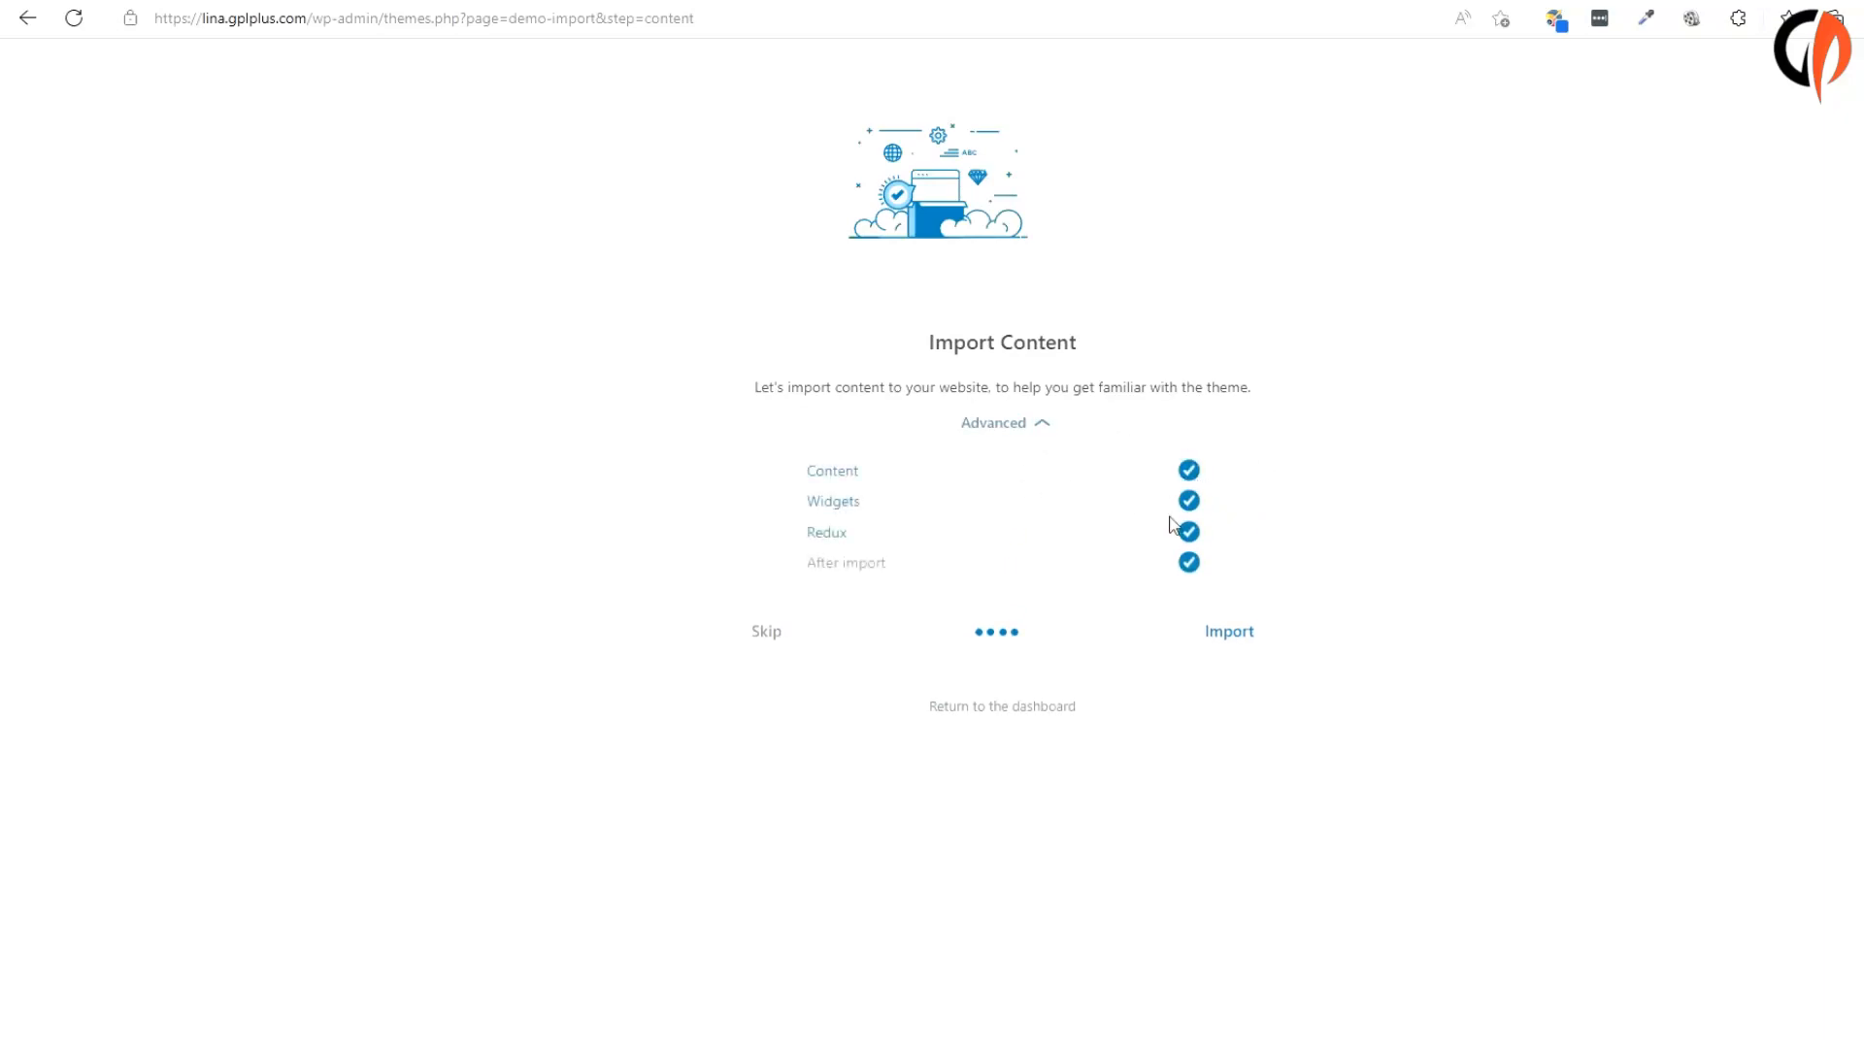
Import the demo's Content, Widgets, Redux and After import items, and view the finished website.
{"action": "left_click", "coordinate": [1234, 642]}
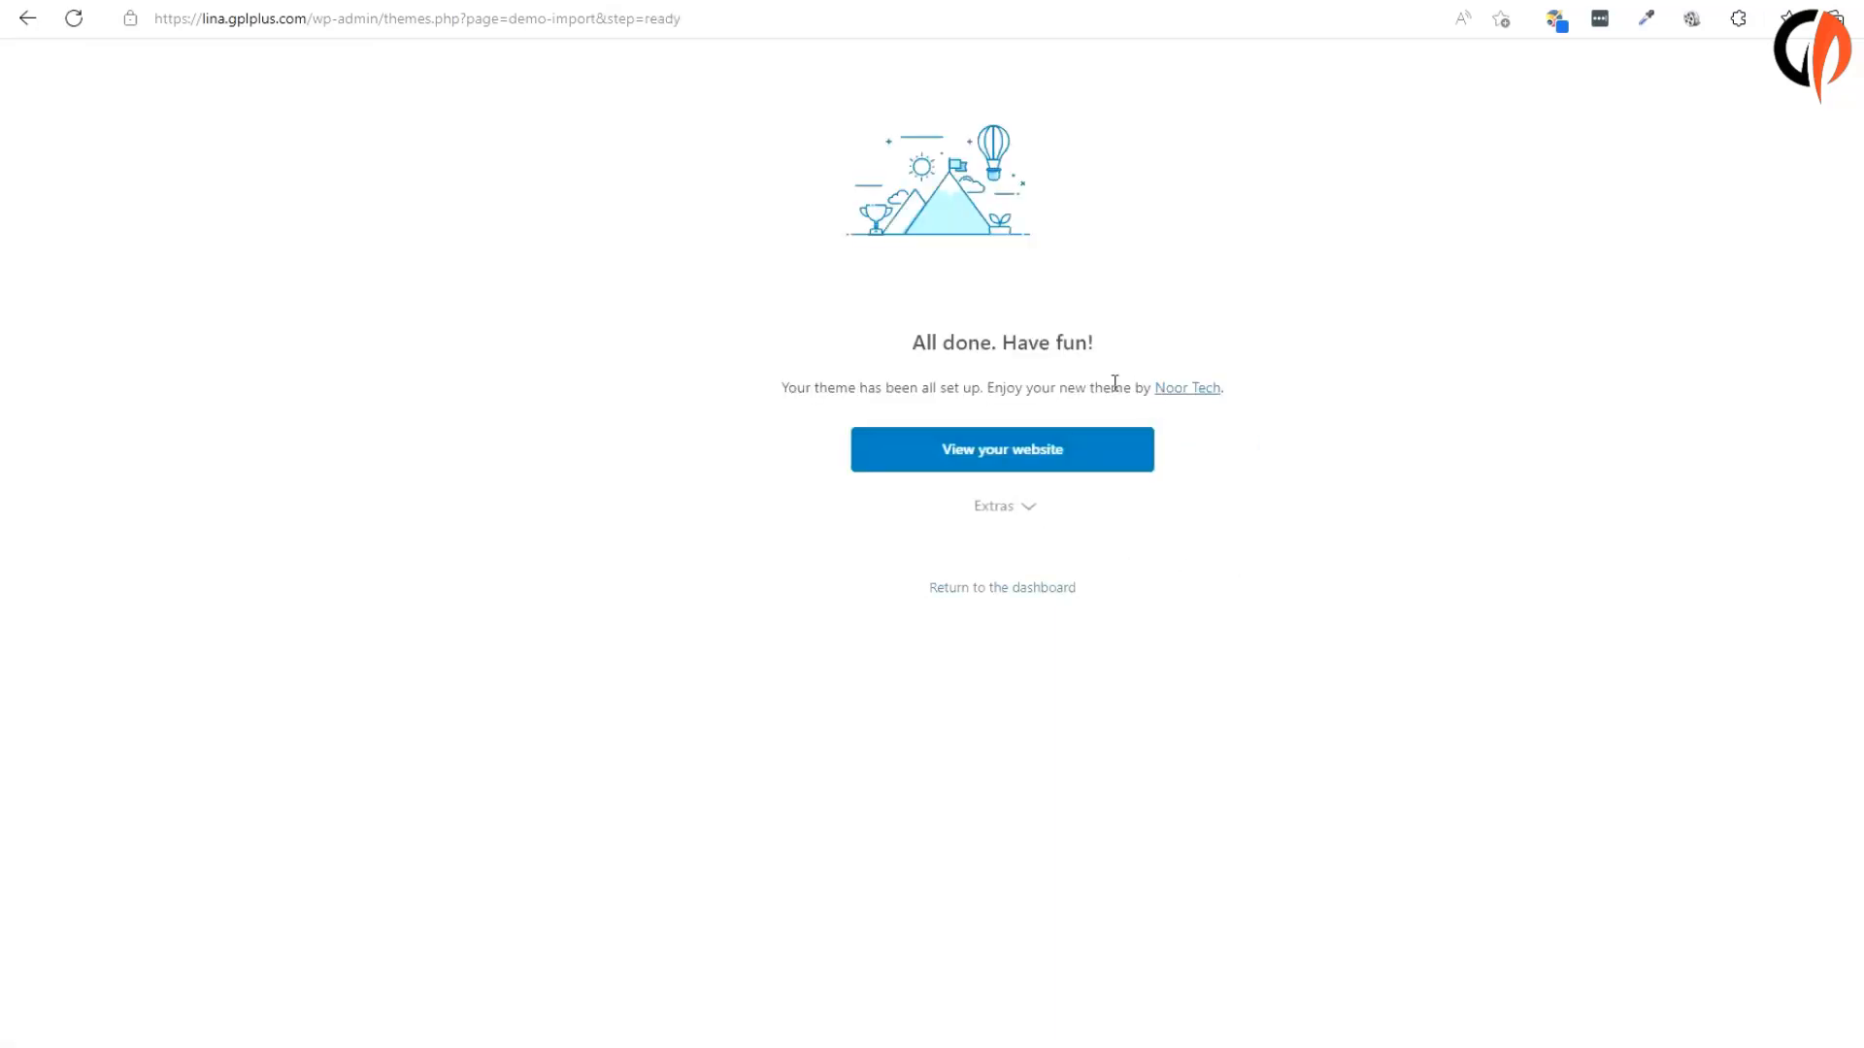
{"action": "left_click", "coordinate": [990, 457]}
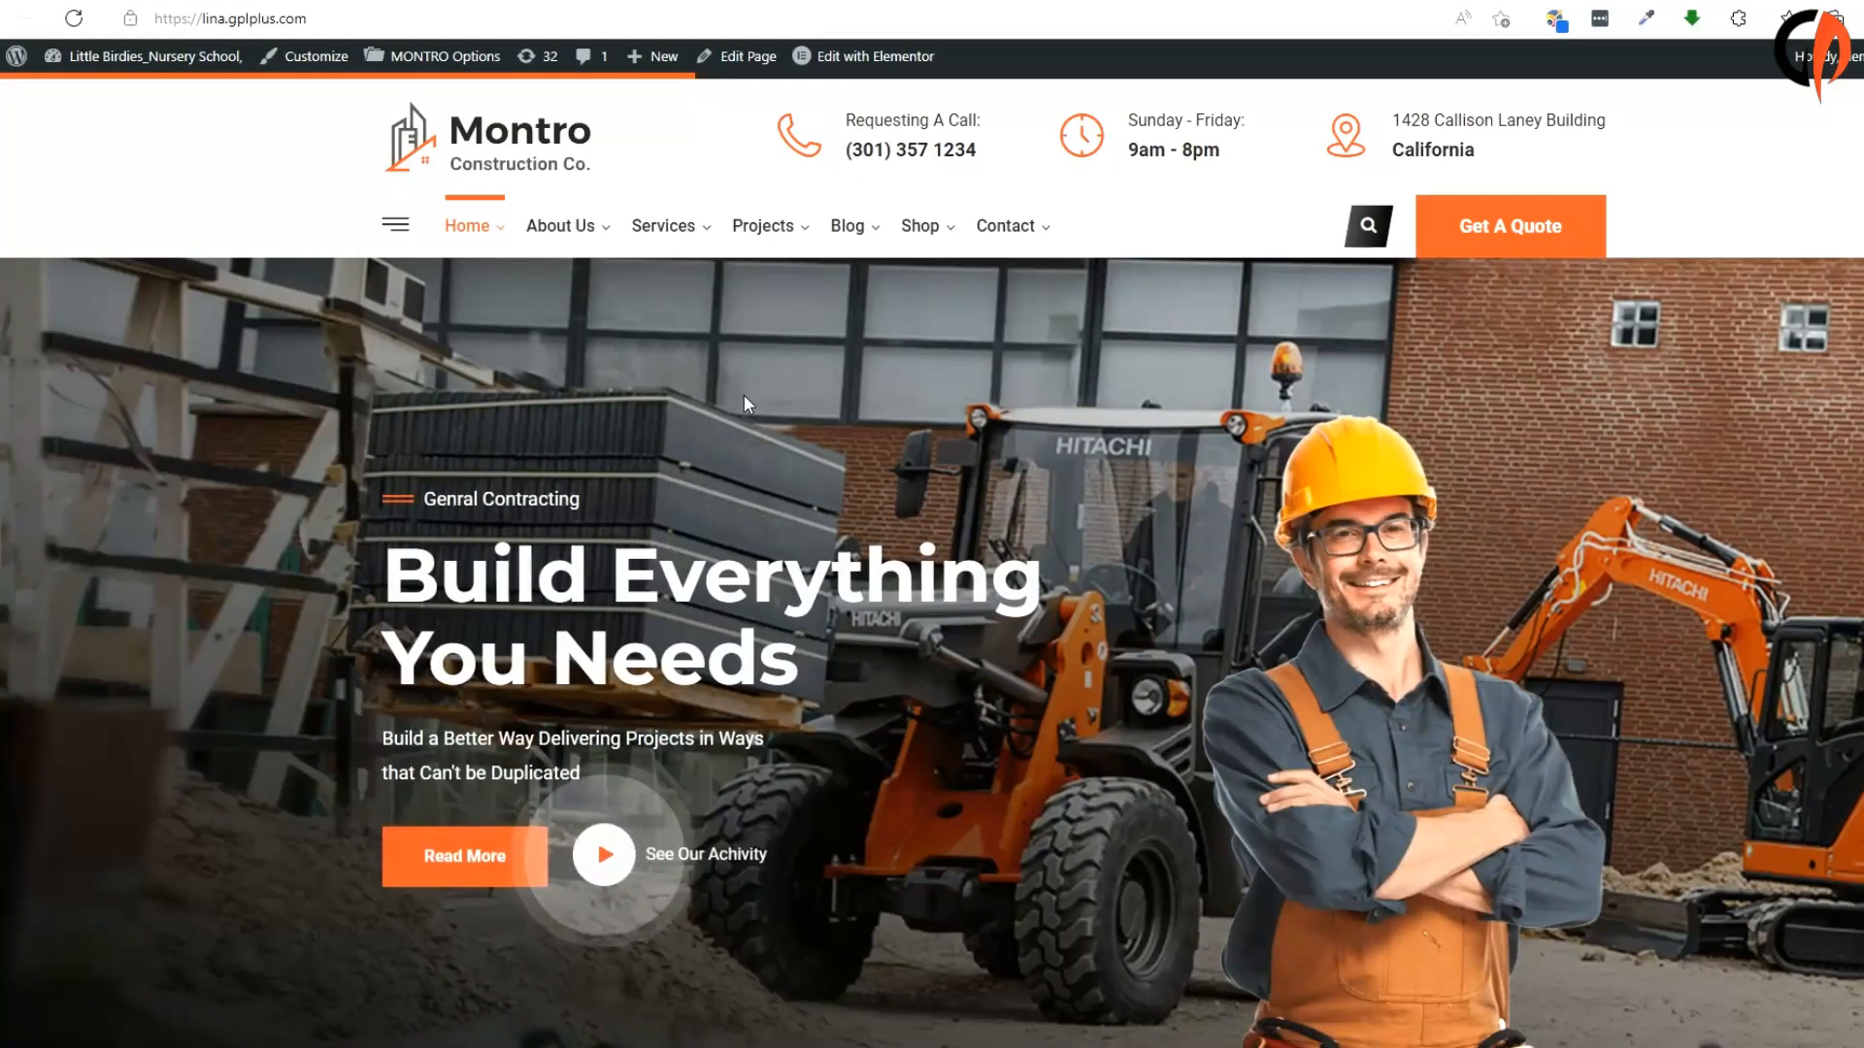
Examine the imported homepage from the hero banner through services, counters, testimonials, team and news to the footer.
{"action": "scroll", "coordinate": [772, 349], "scroll_direction": "down", "scroll_amount": 3}
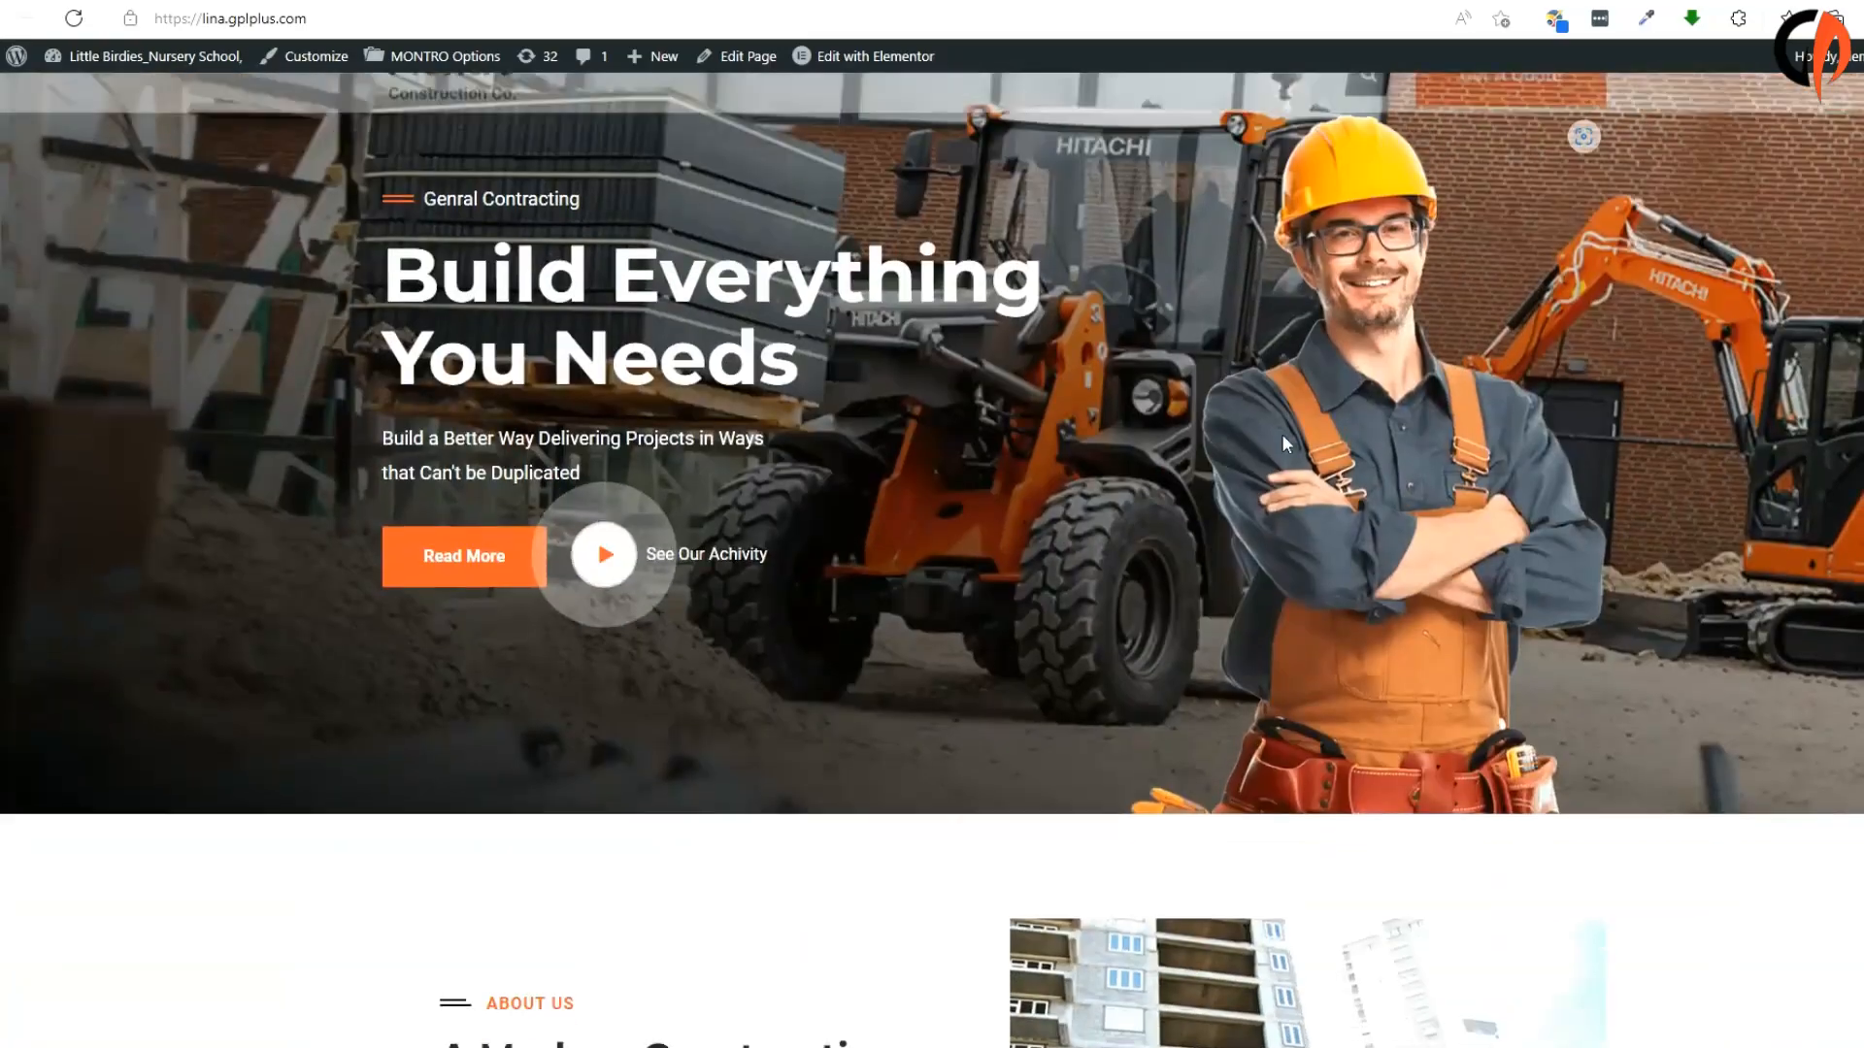
{"action": "scroll", "coordinate": [767, 407], "scroll_direction": "down", "scroll_amount": 9}
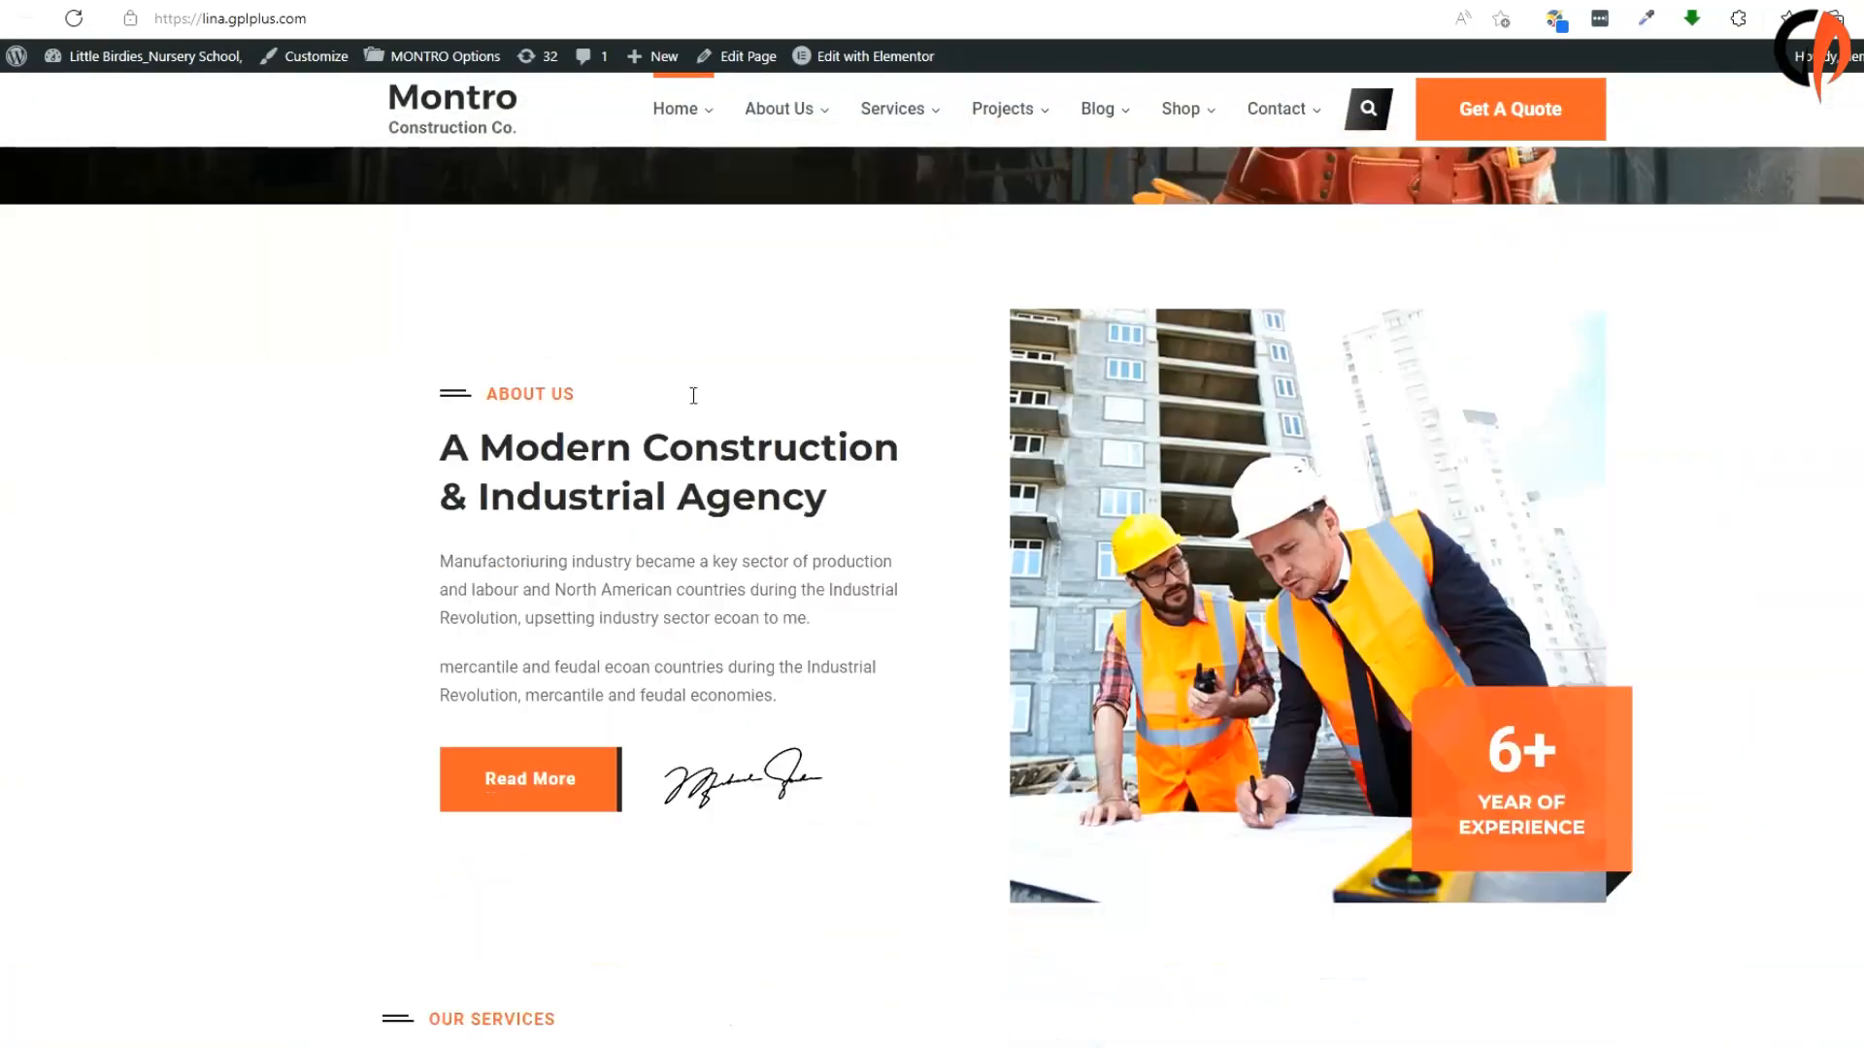
{"action": "scroll", "coordinate": [693, 395], "scroll_direction": "down", "scroll_amount": 7}
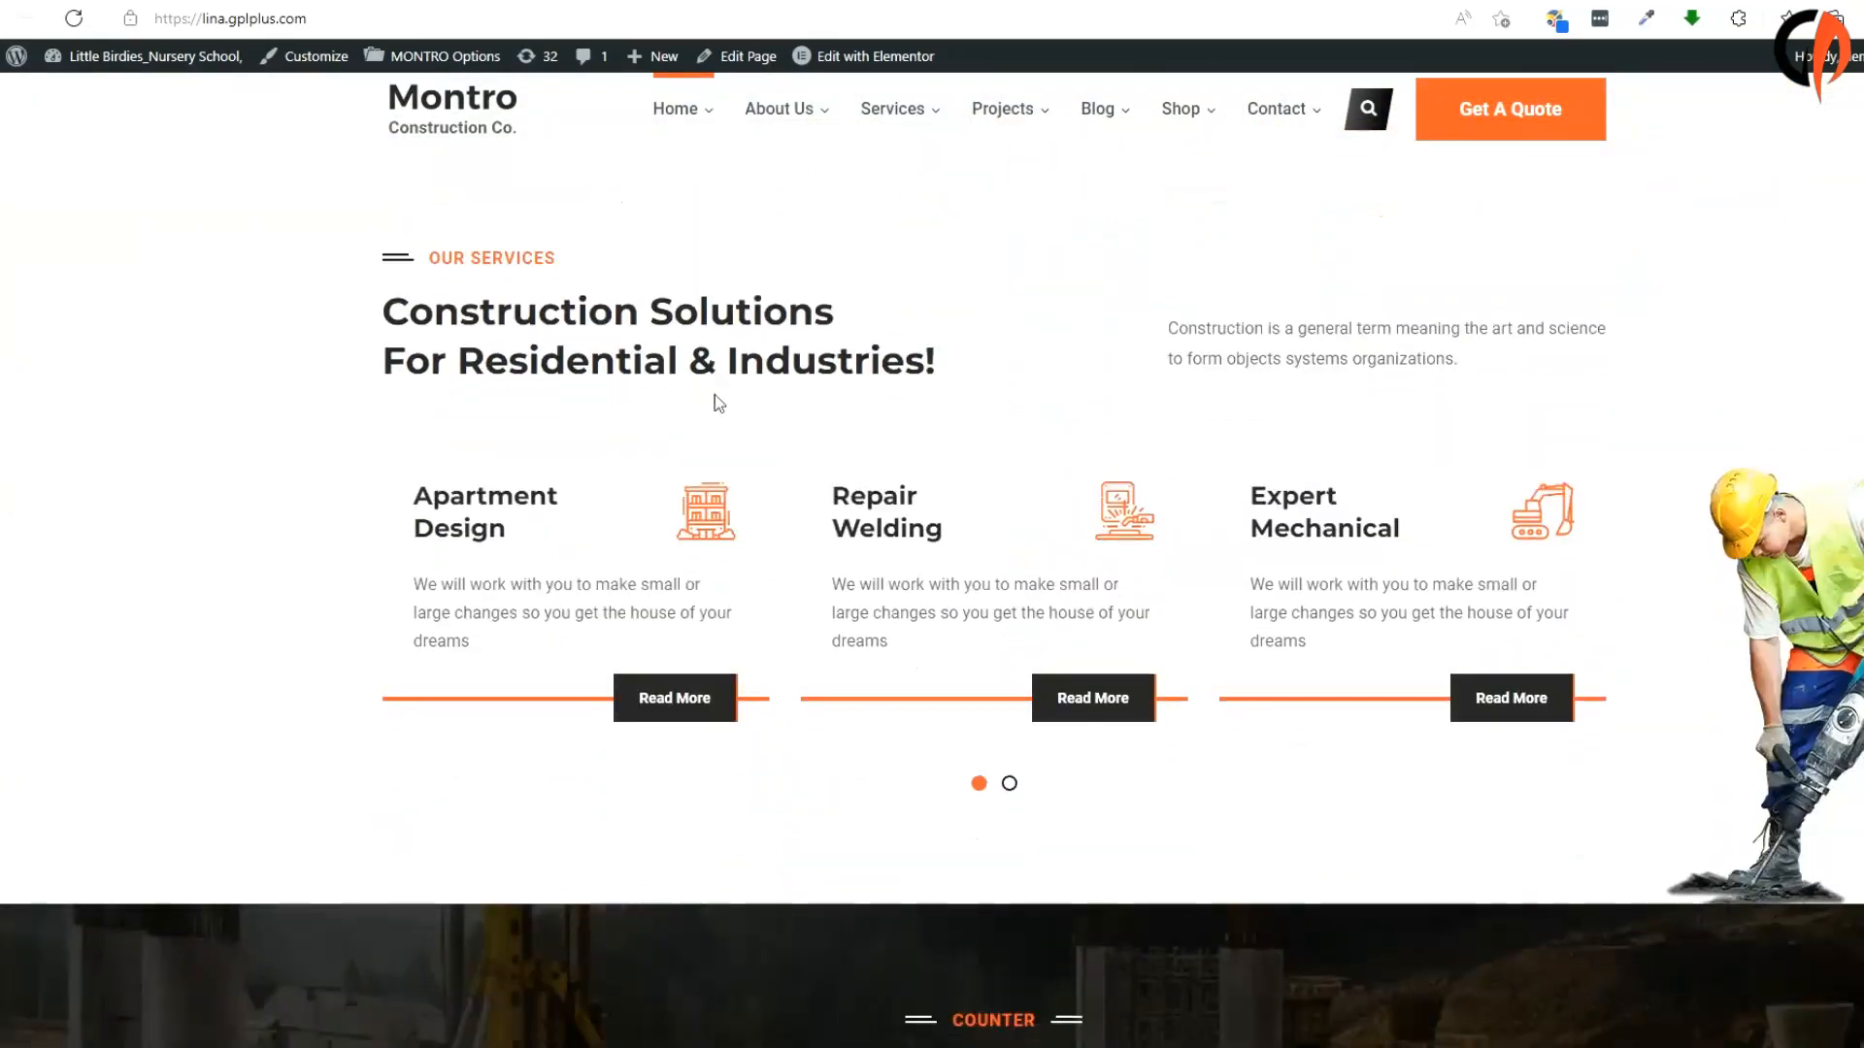
{"action": "scroll", "coordinate": [937, 420], "scroll_direction": "down", "scroll_amount": 6}
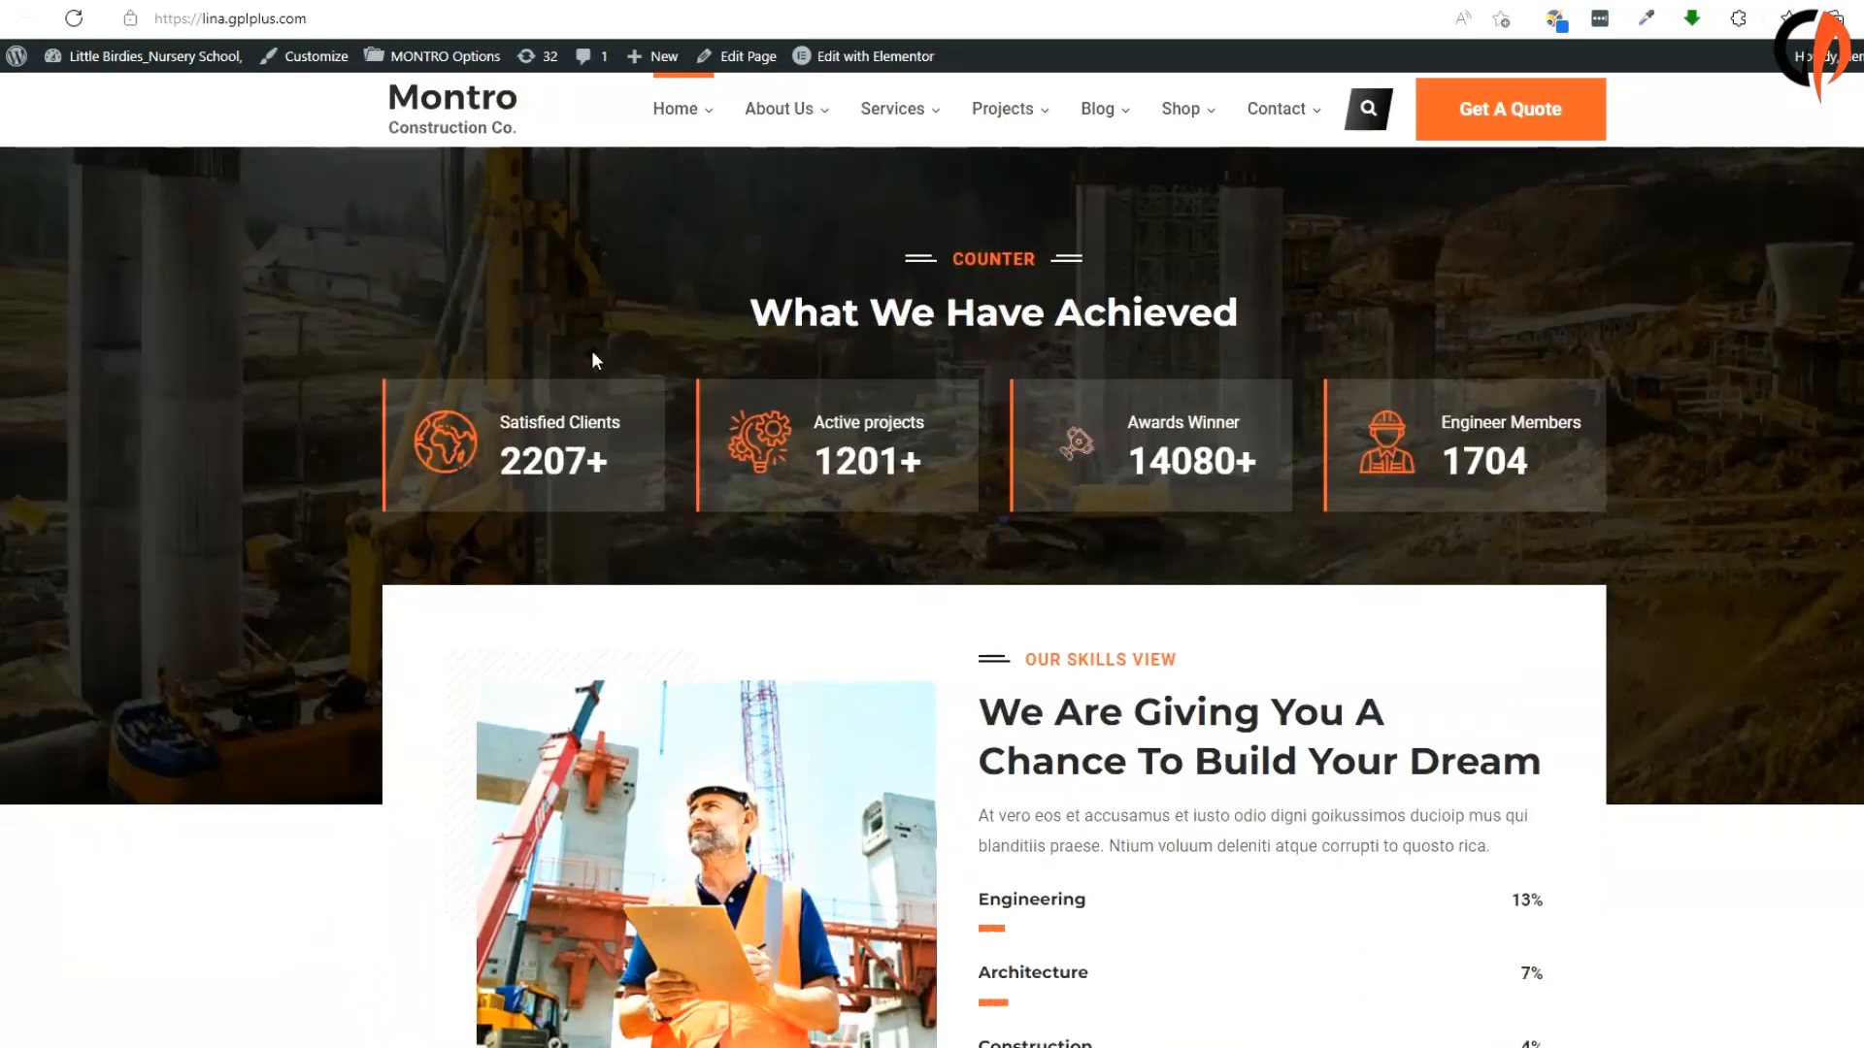
{"action": "scroll", "coordinate": [447, 443], "scroll_direction": "down", "scroll_amount": 9}
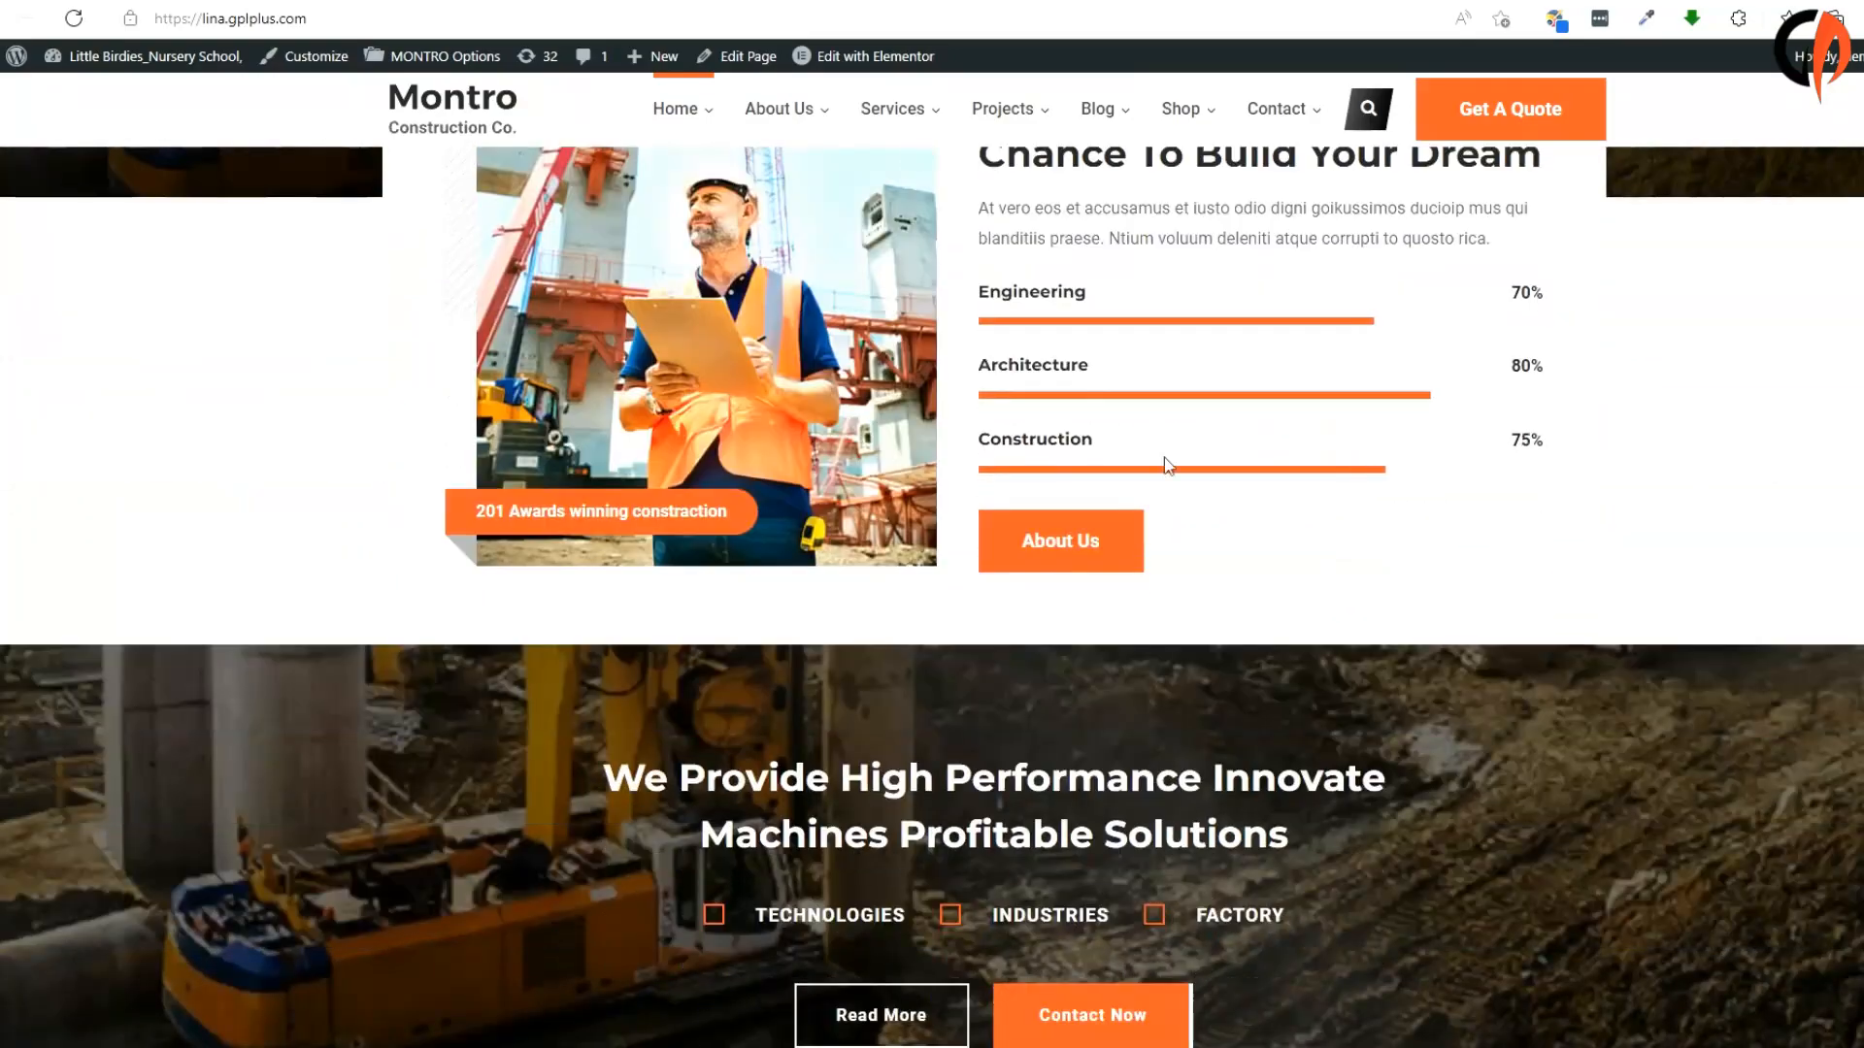
{"action": "scroll", "coordinate": [1357, 519], "scroll_direction": "down", "scroll_amount": 2}
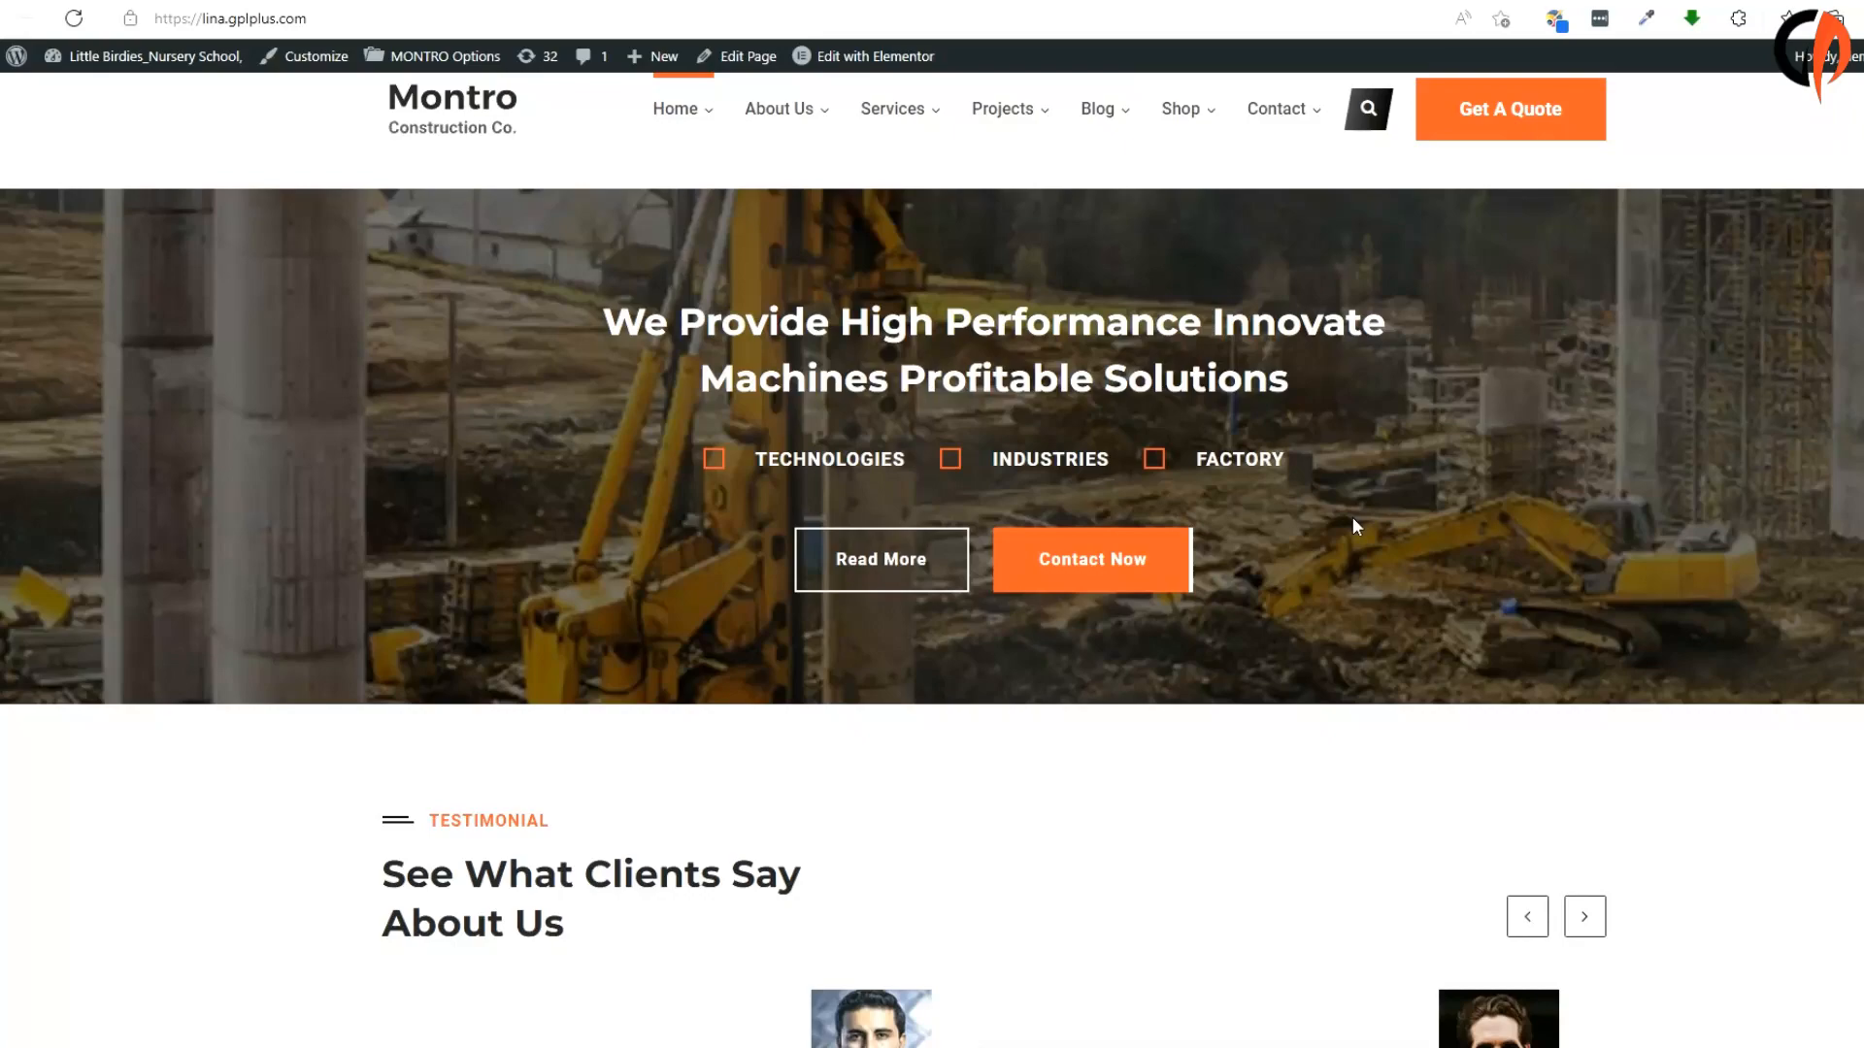
{"action": "scroll", "coordinate": [1353, 520], "scroll_direction": "down", "scroll_amount": 9}
{"action": "scroll", "coordinate": [1340, 545], "scroll_direction": "down", "scroll_amount": 5}
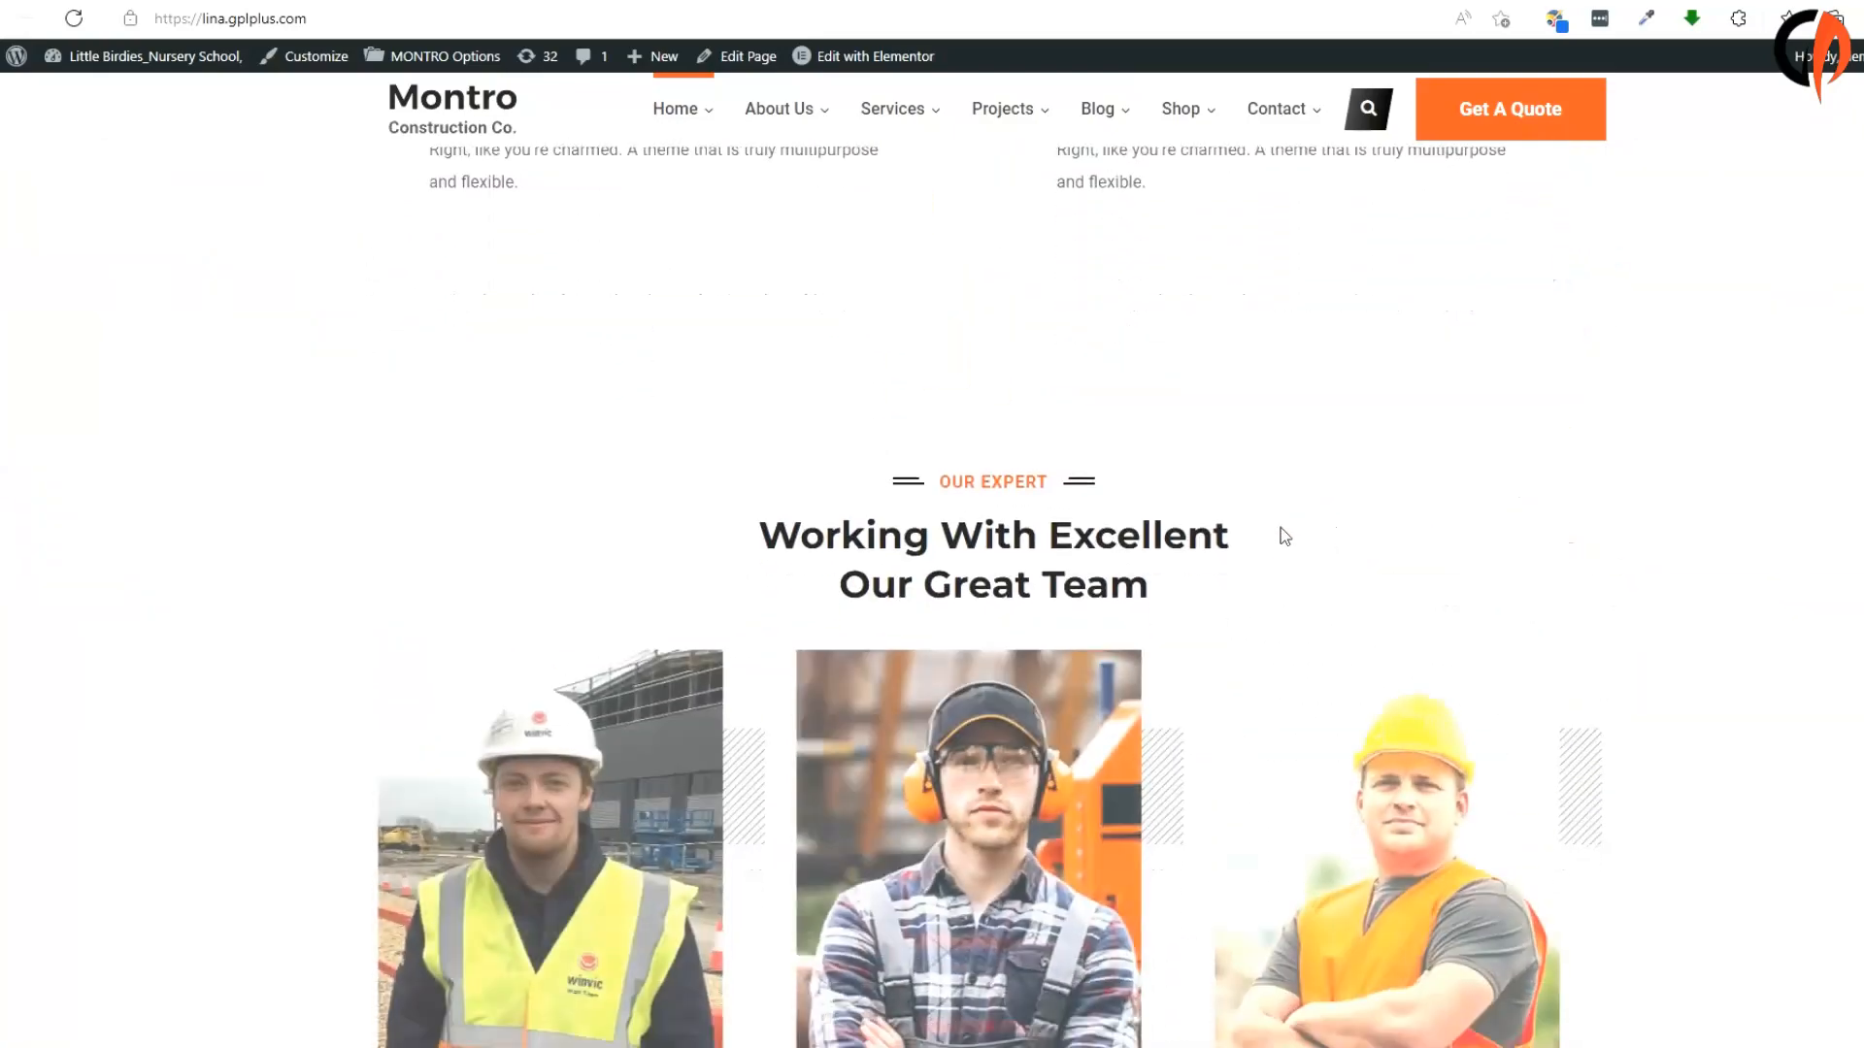
{"action": "scroll", "coordinate": [1255, 561], "scroll_direction": "down", "scroll_amount": 7}
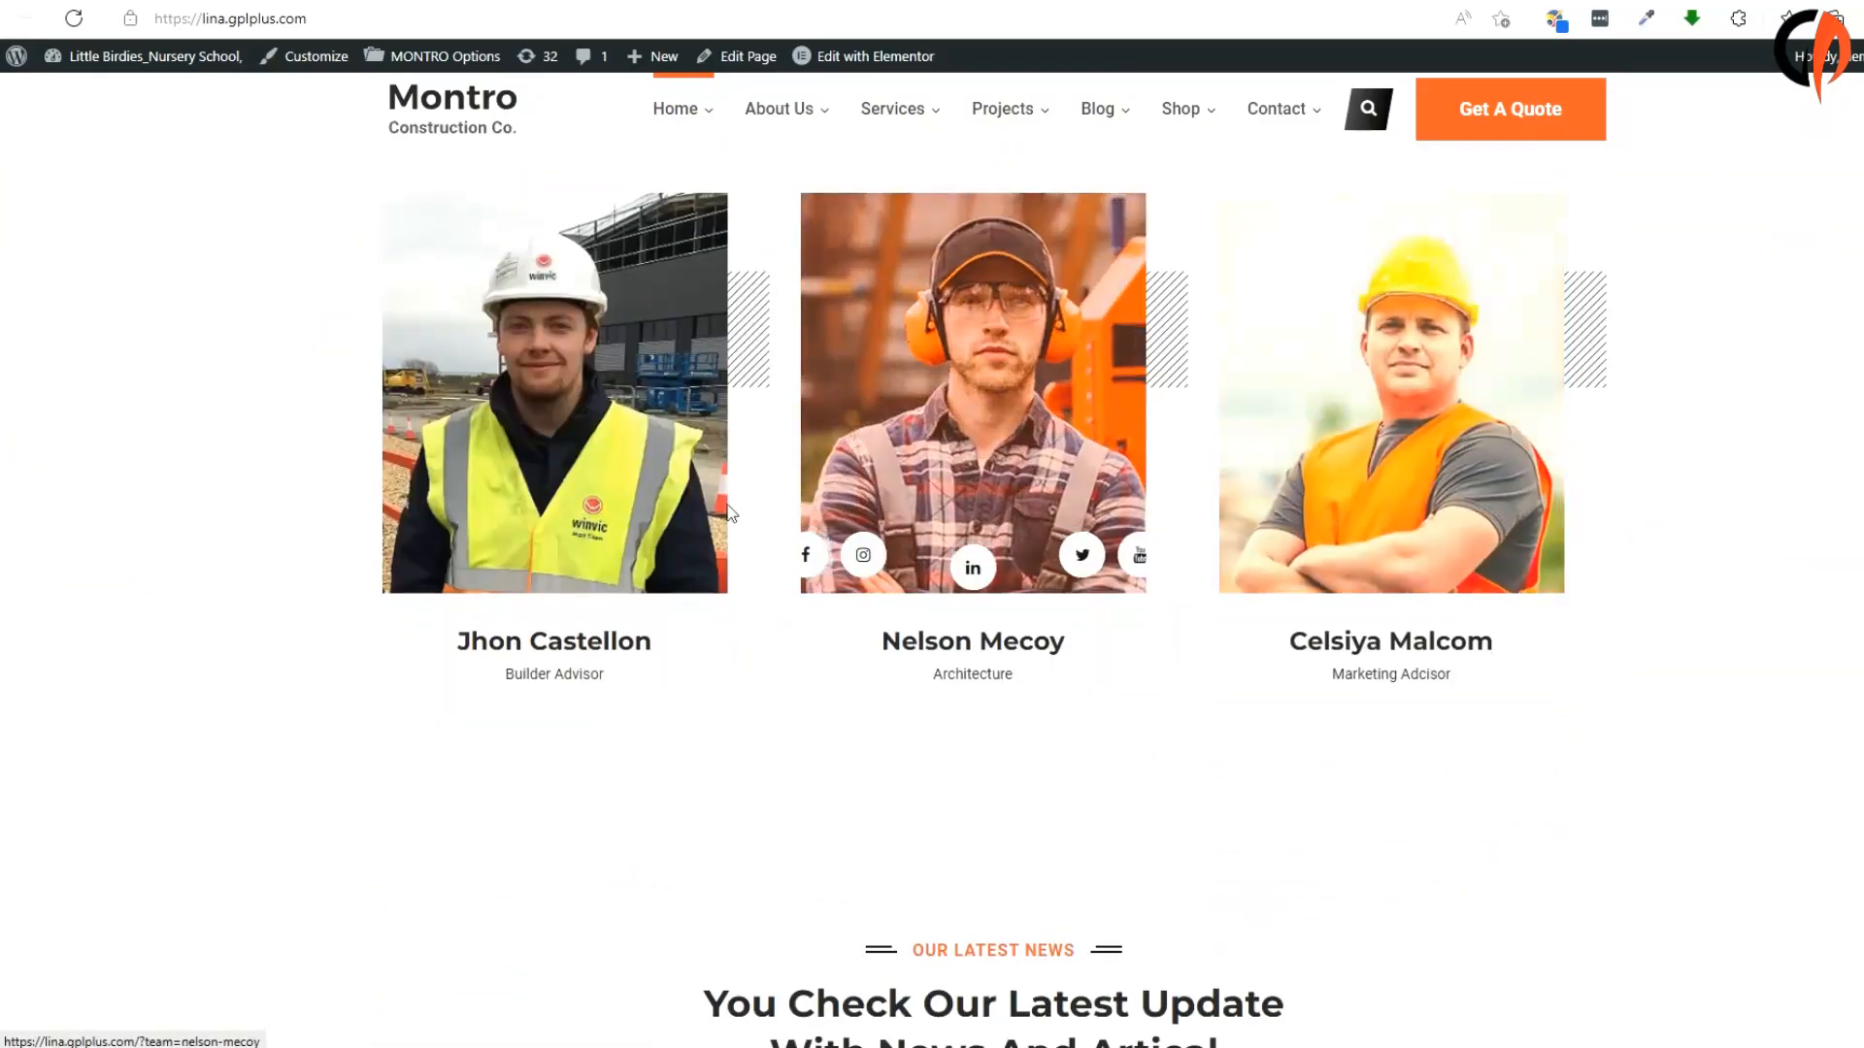
{"action": "scroll", "coordinate": [1136, 579], "scroll_direction": "down", "scroll_amount": 9}
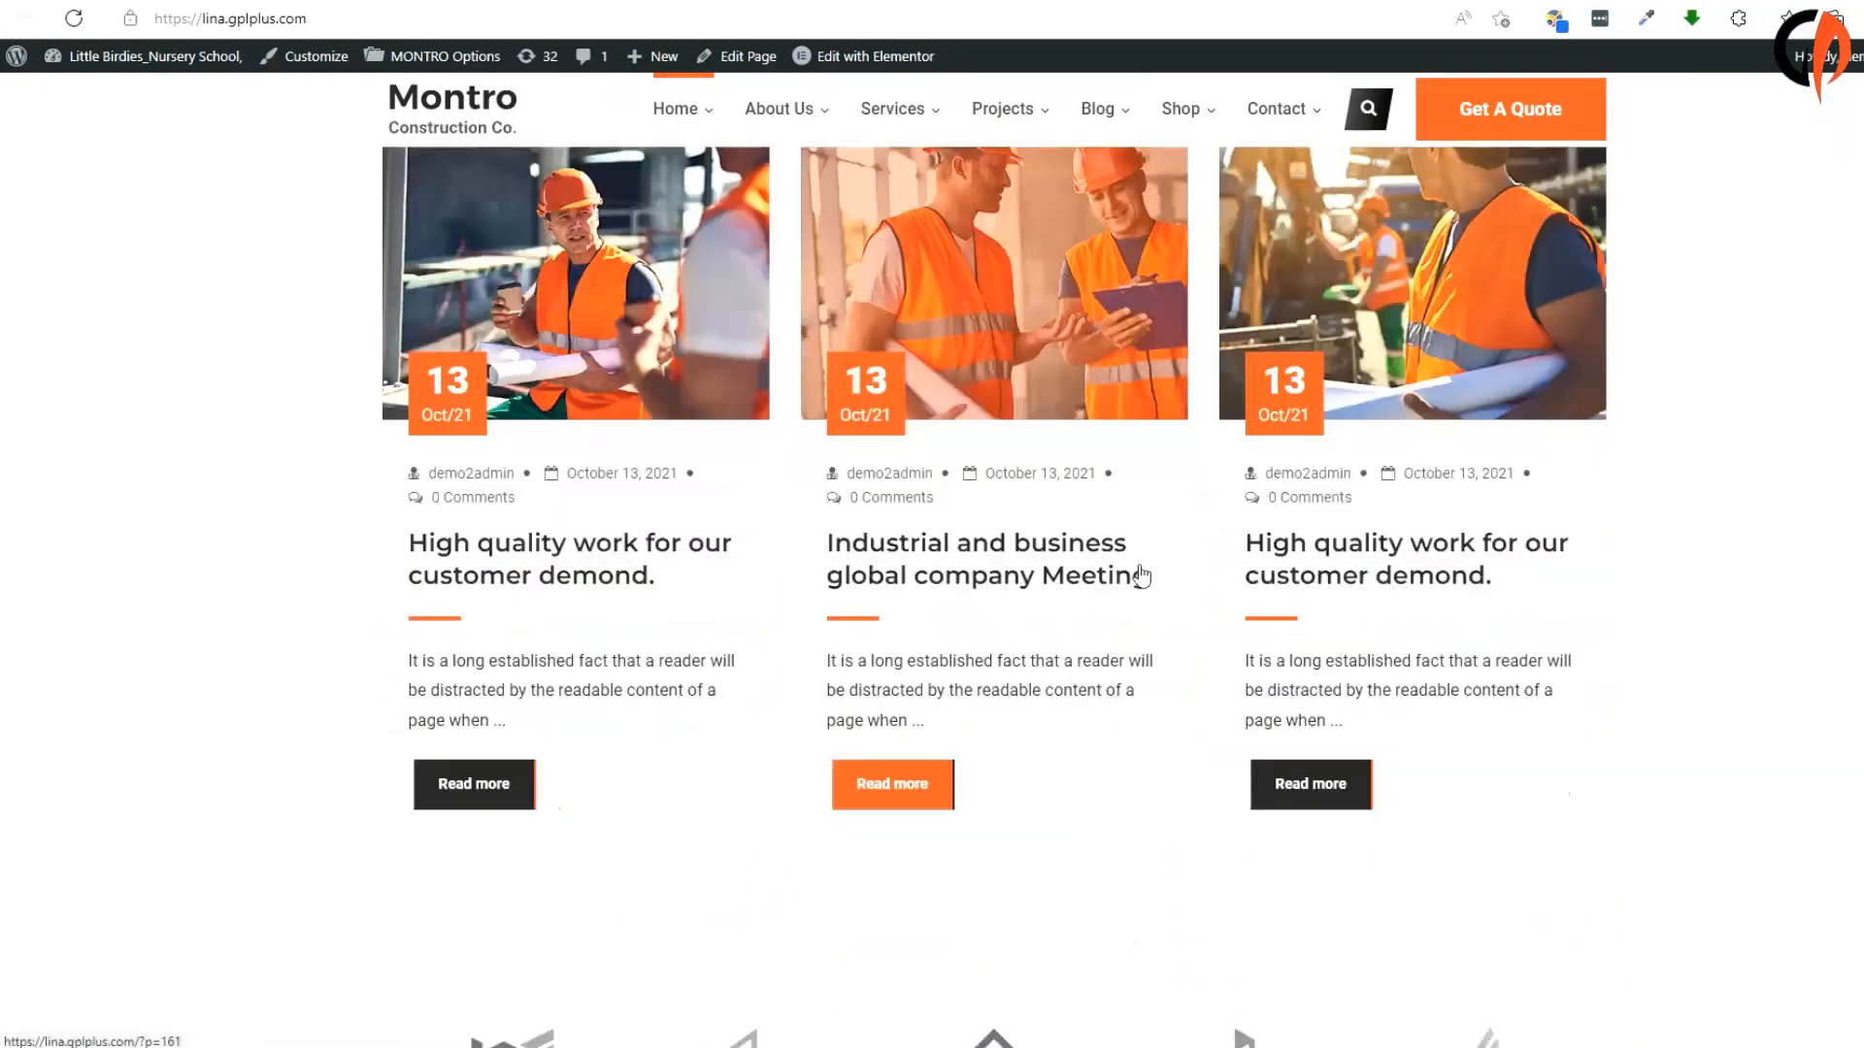
{"action": "scroll", "coordinate": [701, 525], "scroll_direction": "down", "scroll_amount": 2}
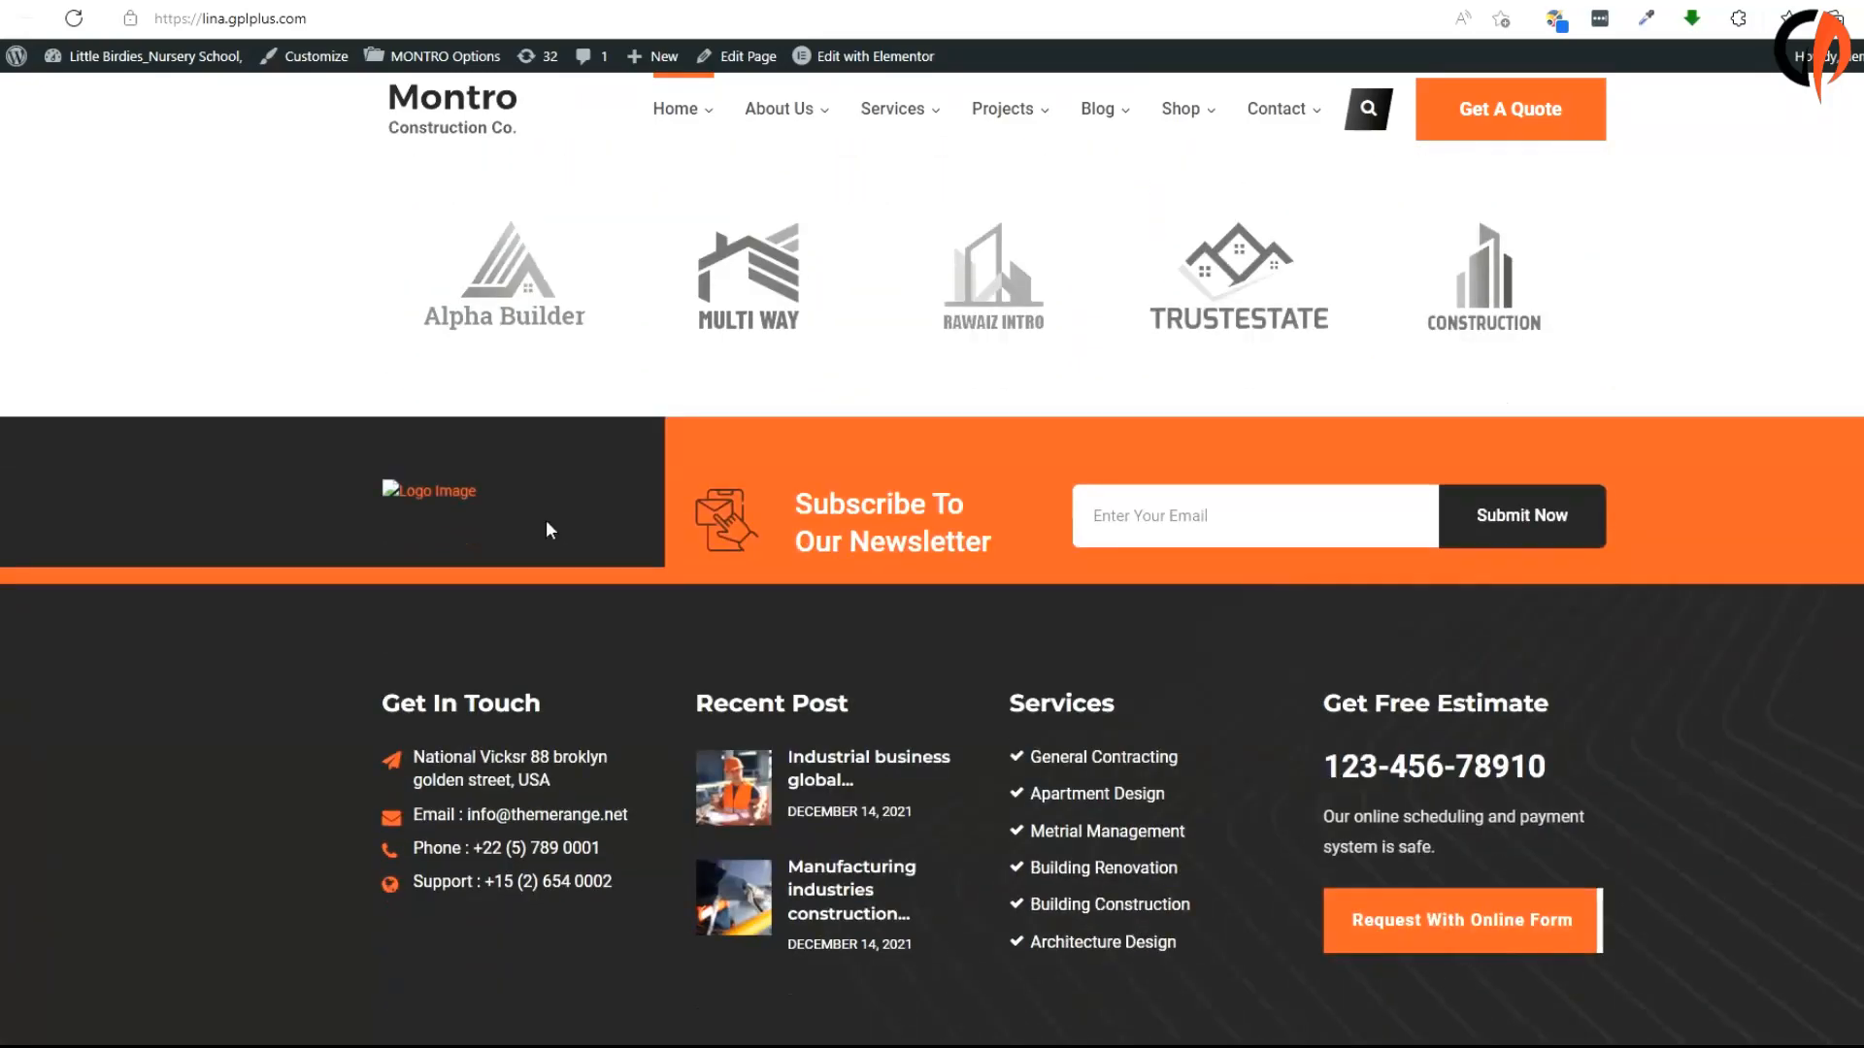
{"action": "scroll", "coordinate": [1109, 711], "scroll_direction": "up", "scroll_amount": 6}
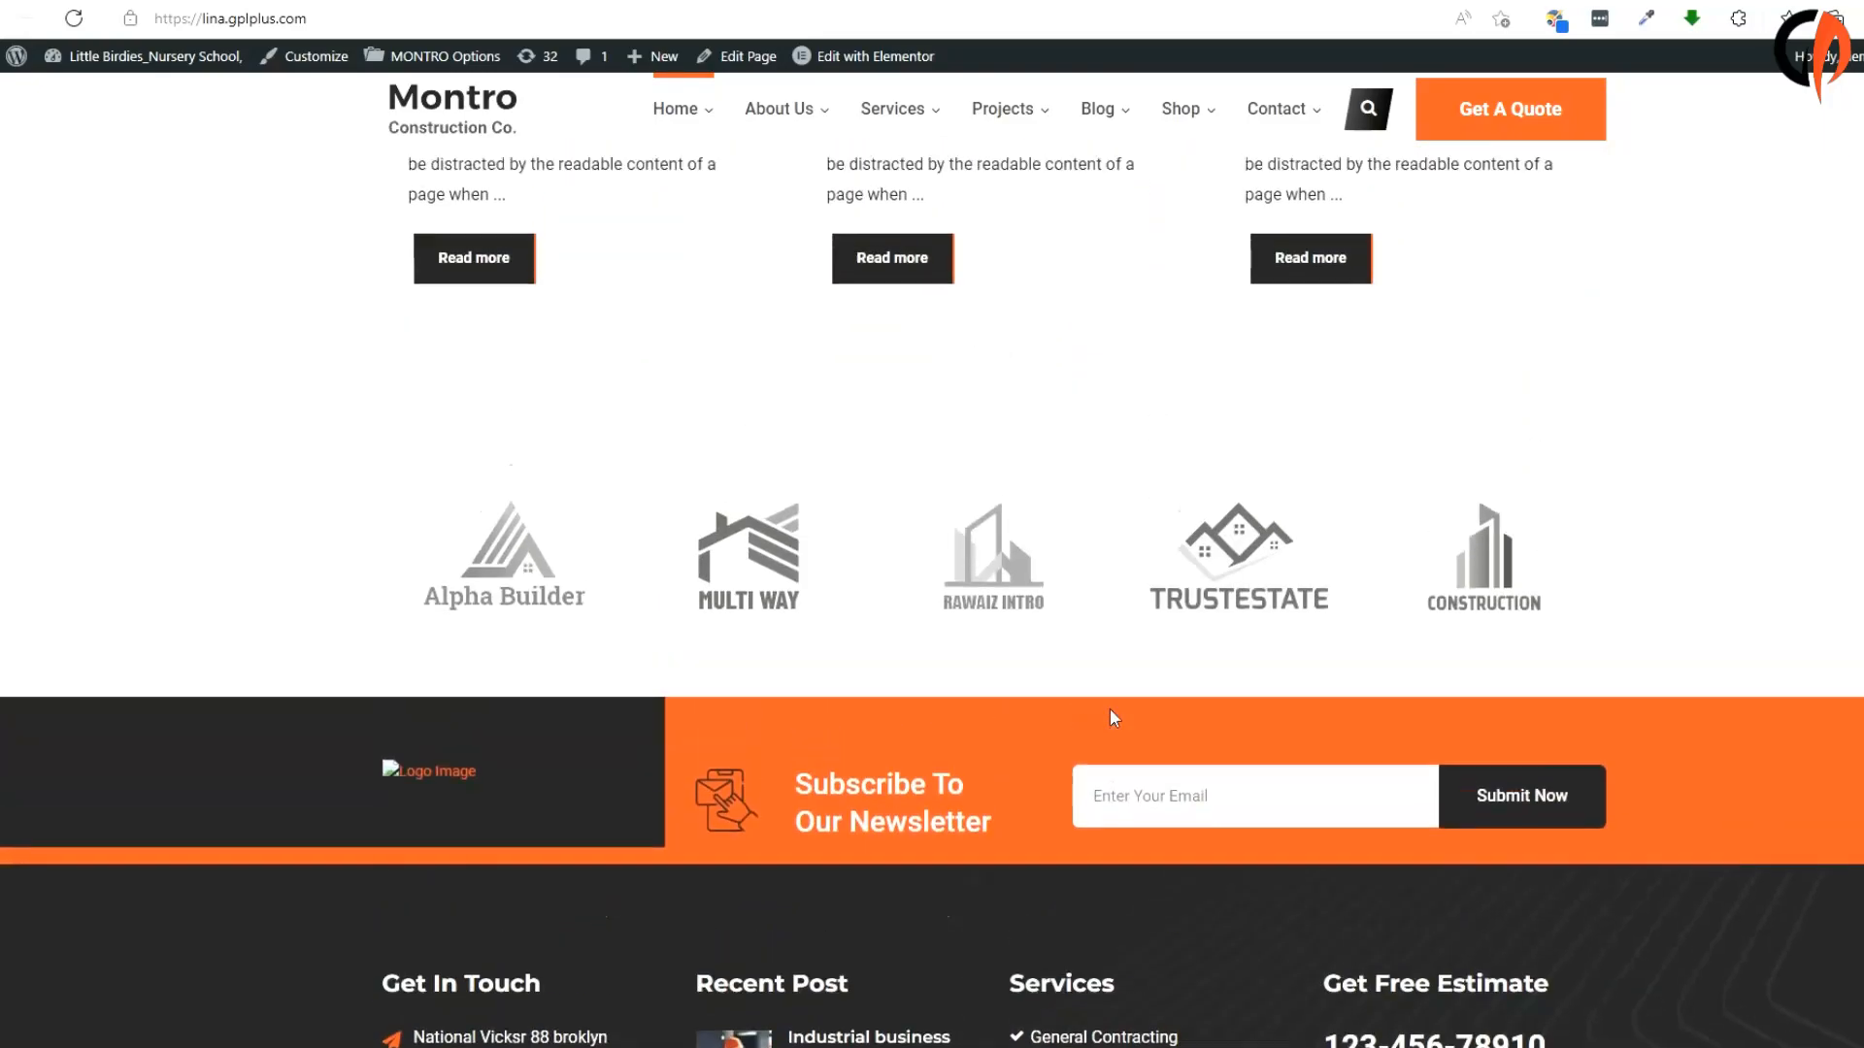
Open the Homepage Two demo page and review its header, hero banner and Our Servicing Plan section.
{"action": "mouse_move", "coordinate": [680, 142]}
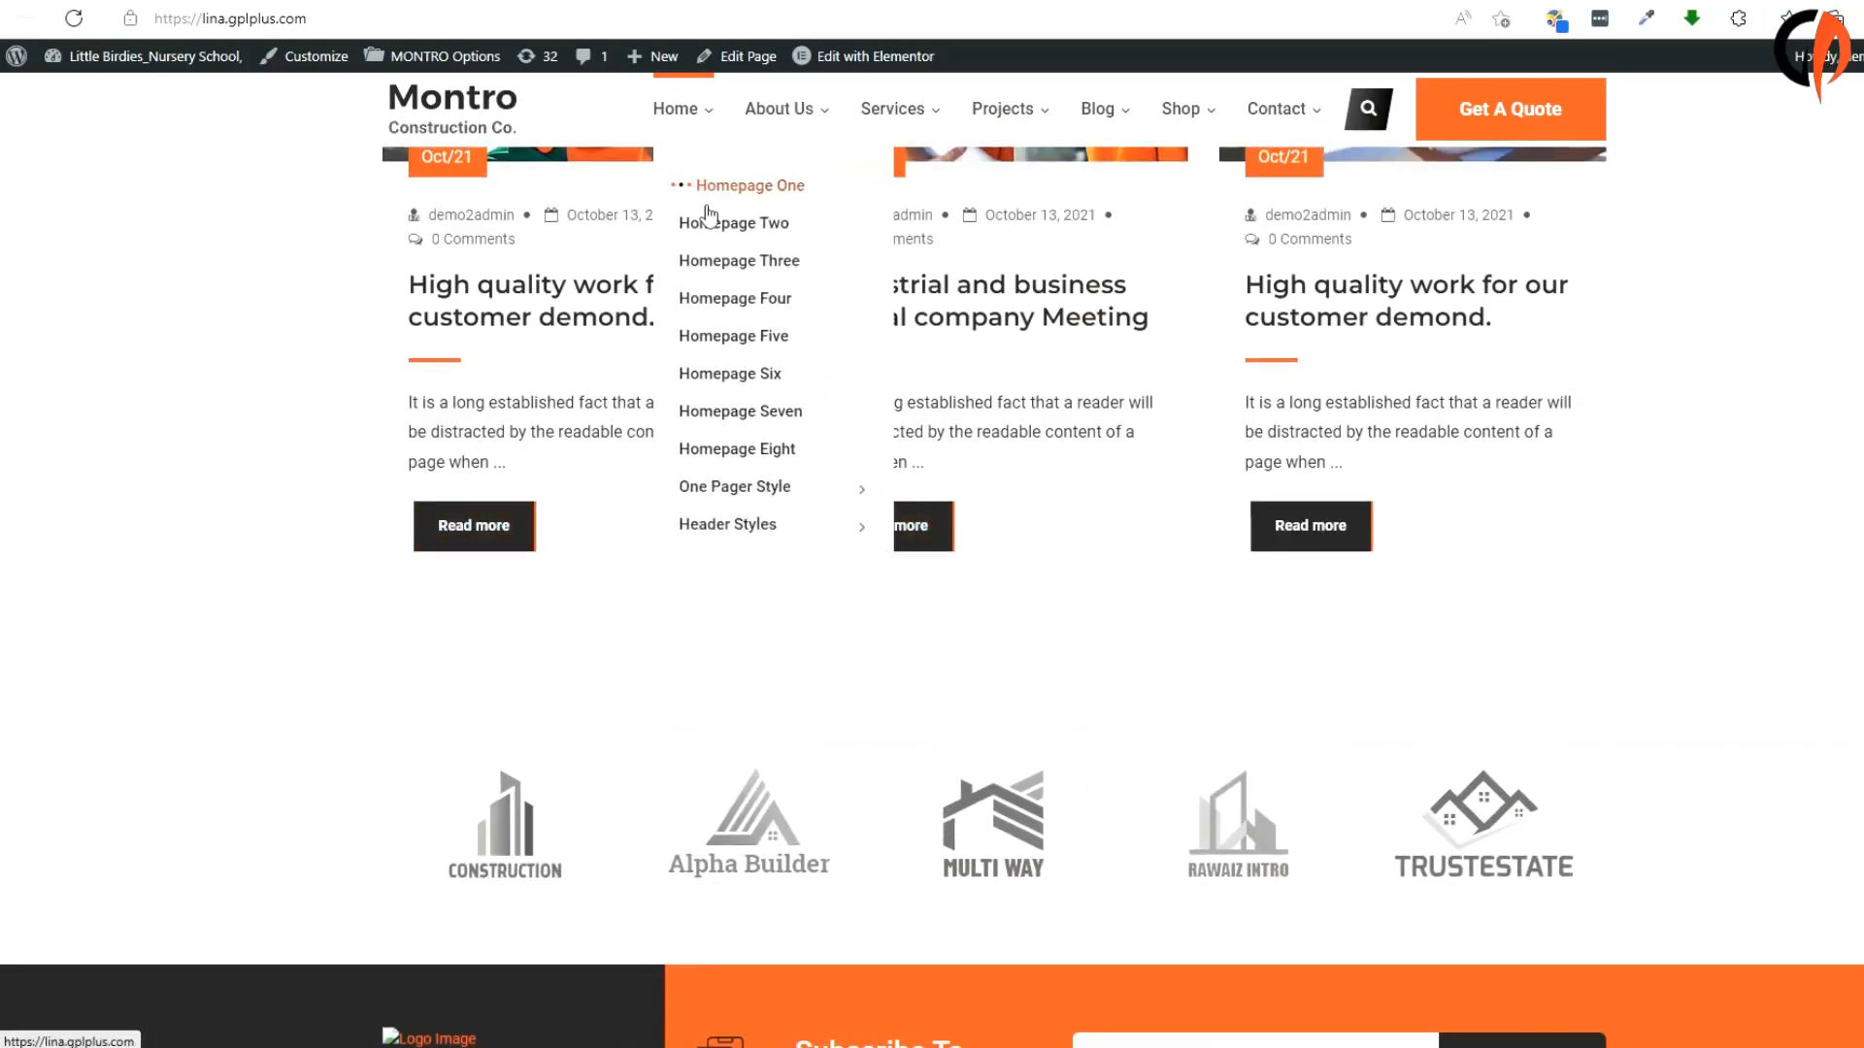
{"action": "left_click", "coordinate": [733, 226]}
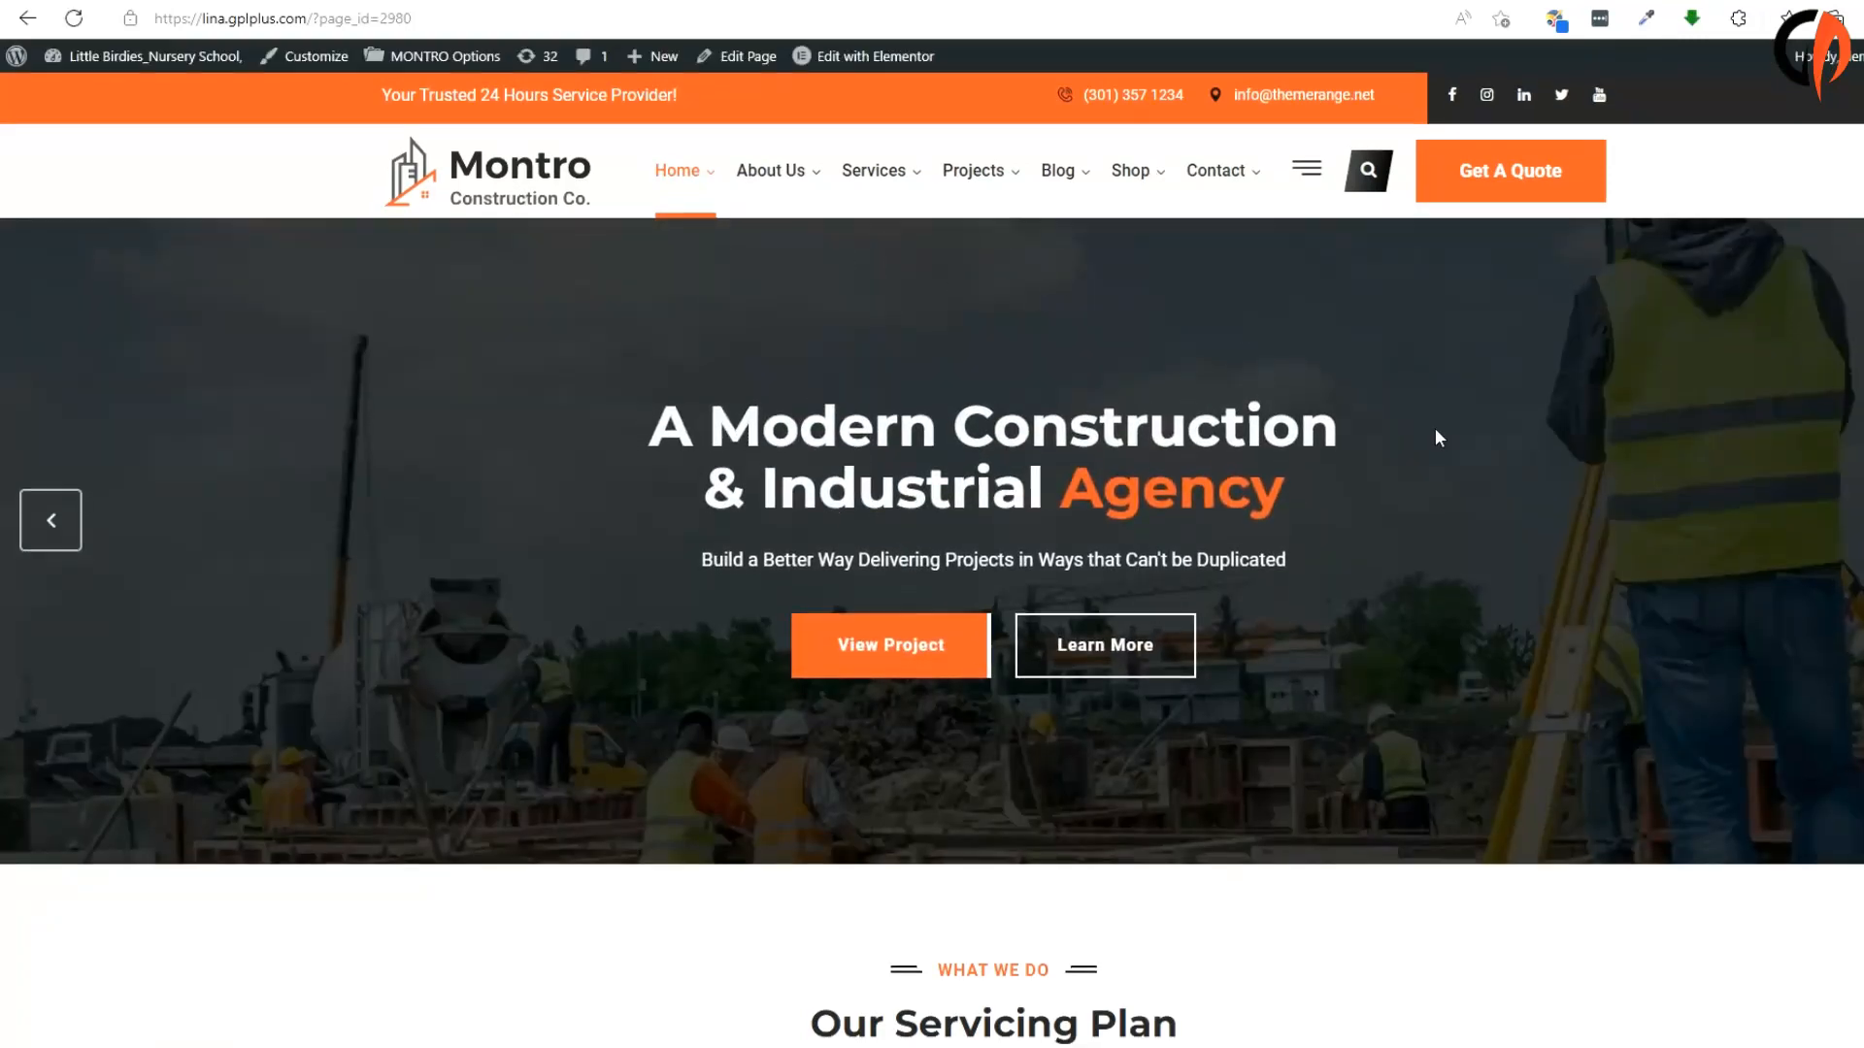
{"action": "scroll", "coordinate": [1175, 415], "scroll_direction": "down", "scroll_amount": 5}
{"action": "scroll", "coordinate": [395, 403], "scroll_direction": "up", "scroll_amount": 8}
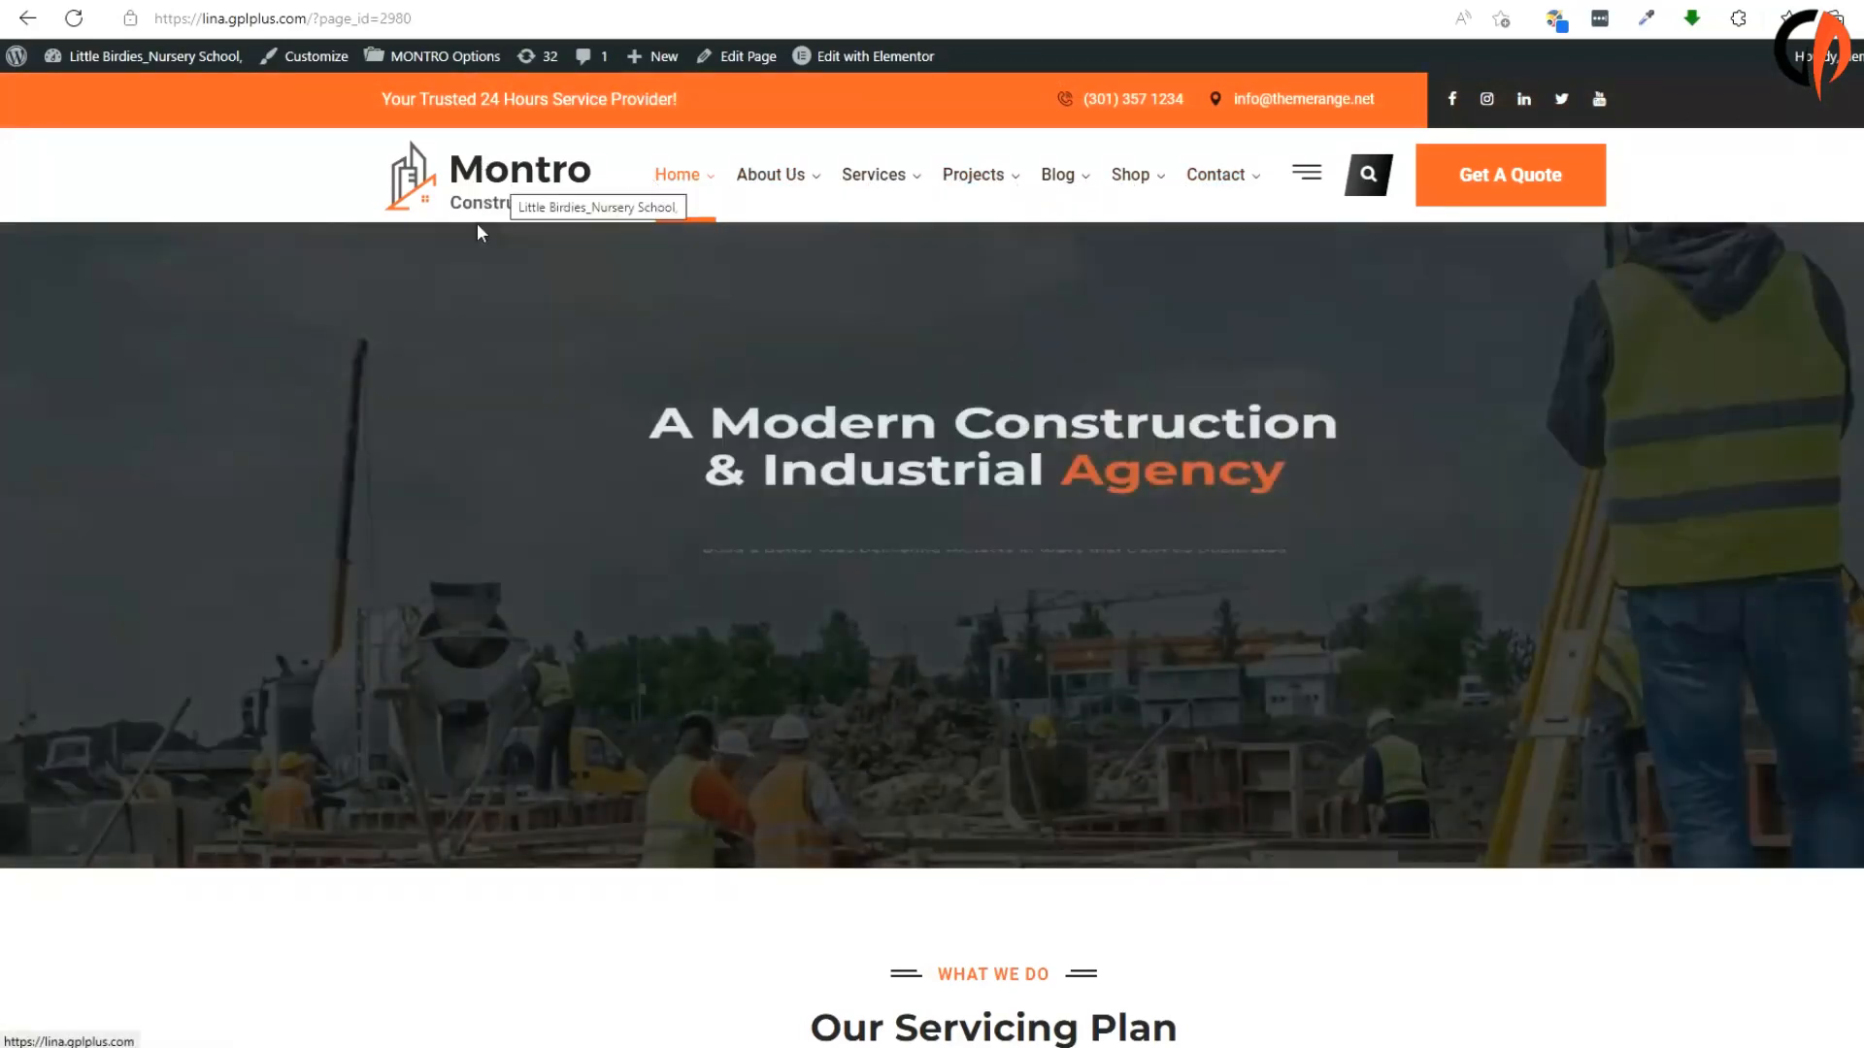
{"action": "scroll", "coordinate": [1731, 885], "scroll_direction": "down", "scroll_amount": 3}
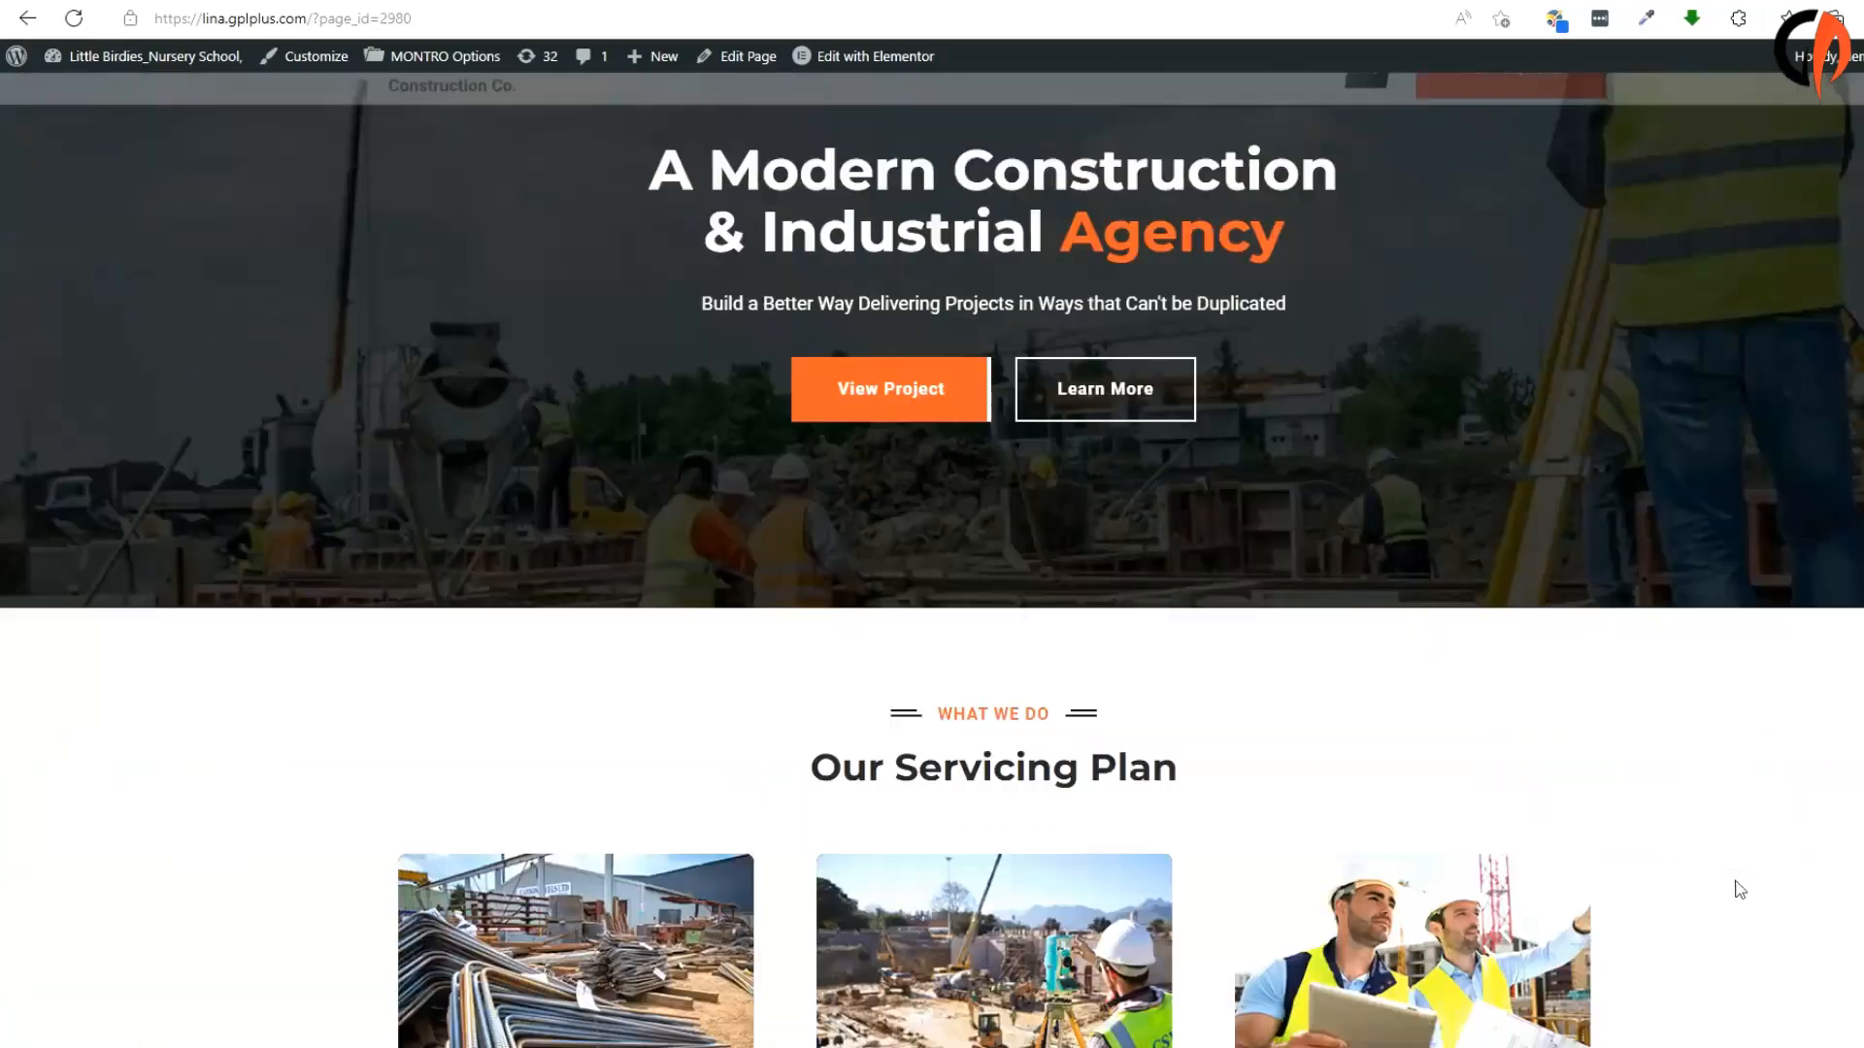